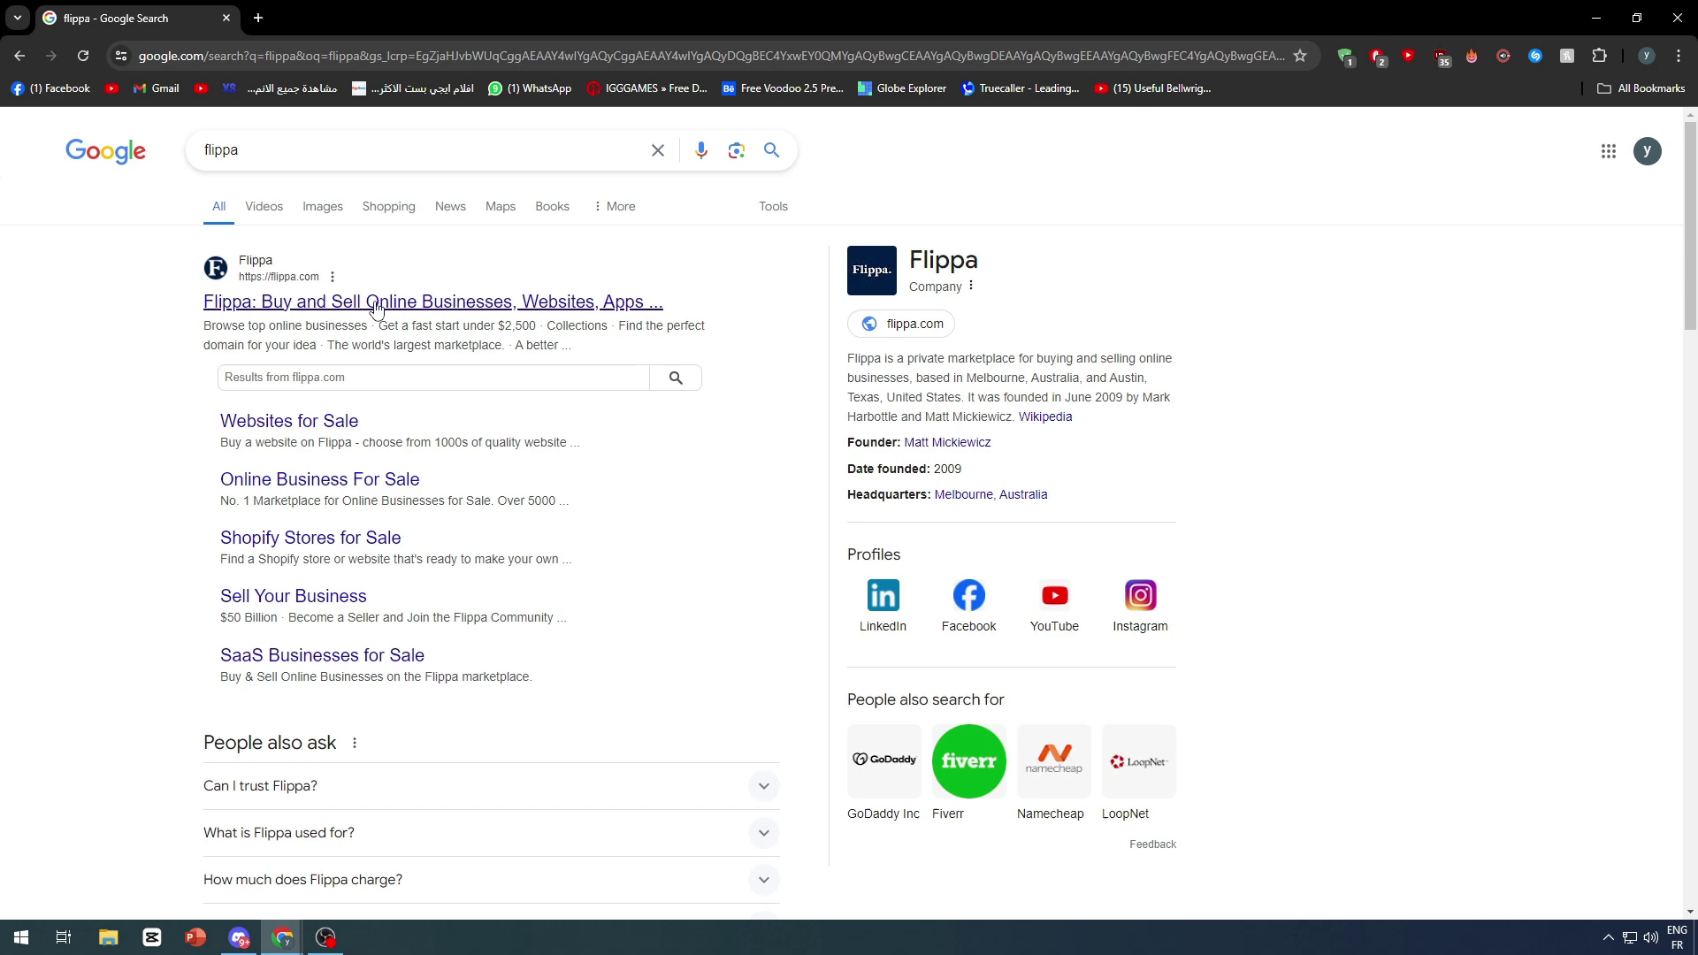
- Open Flippa from the search results and sign up with a Google account
{"action": "left_click", "coordinate": [319, 301]}
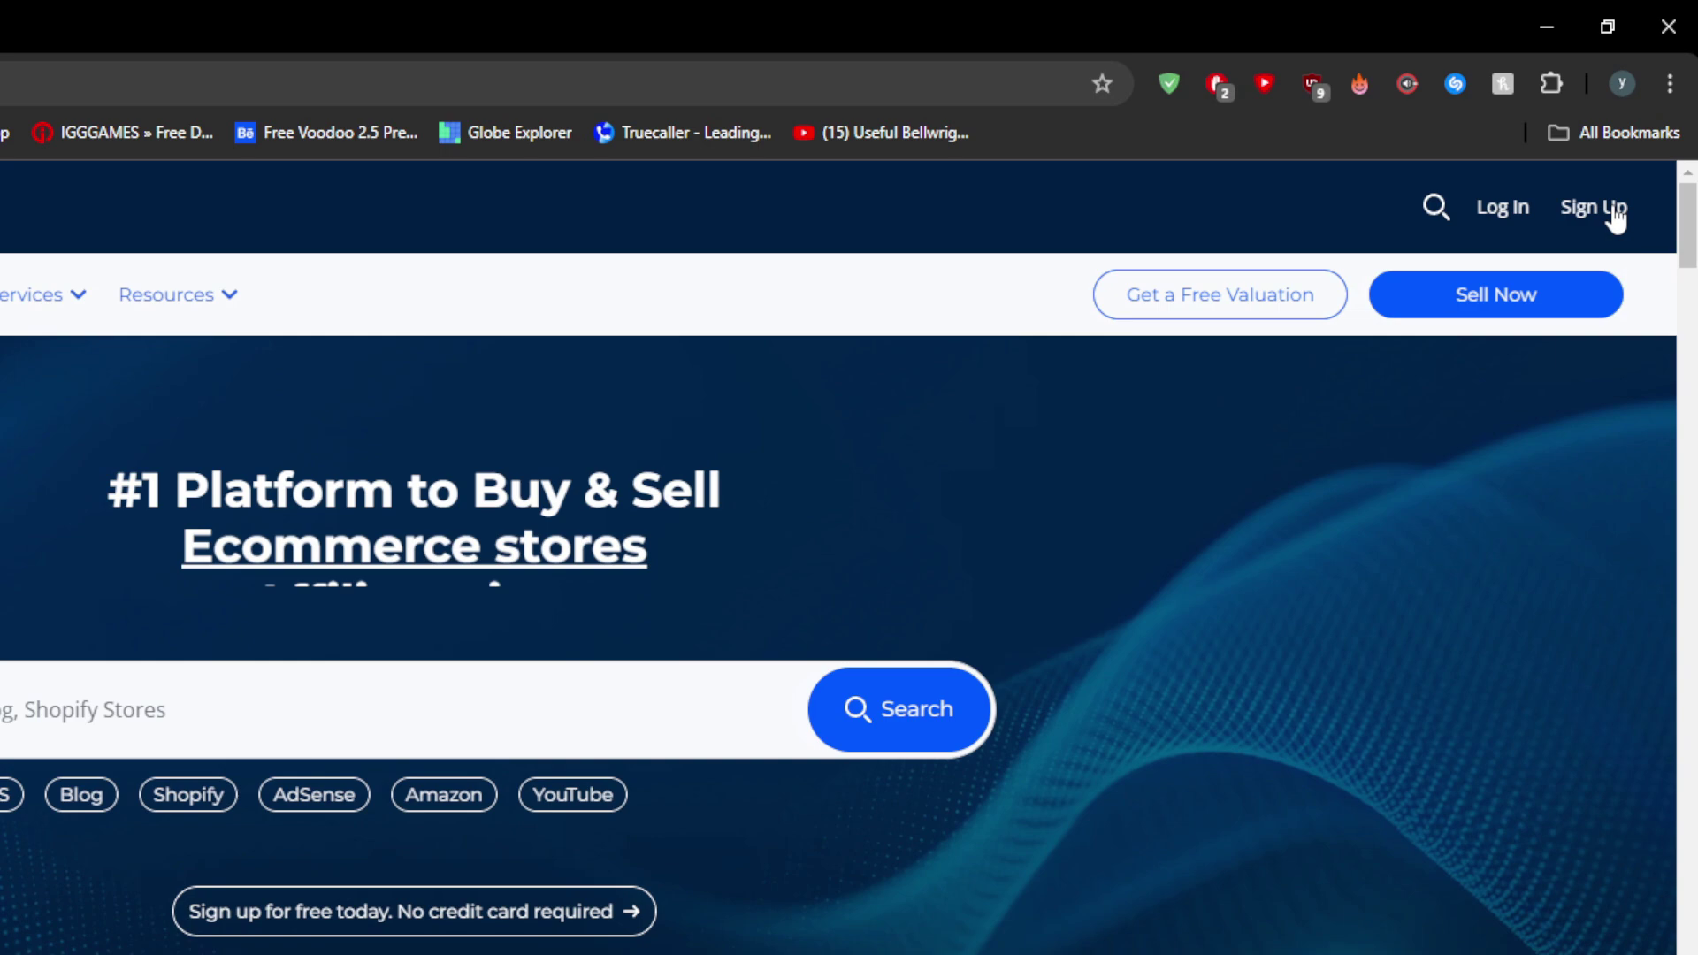
{"action": "left_click", "coordinate": [1592, 207]}
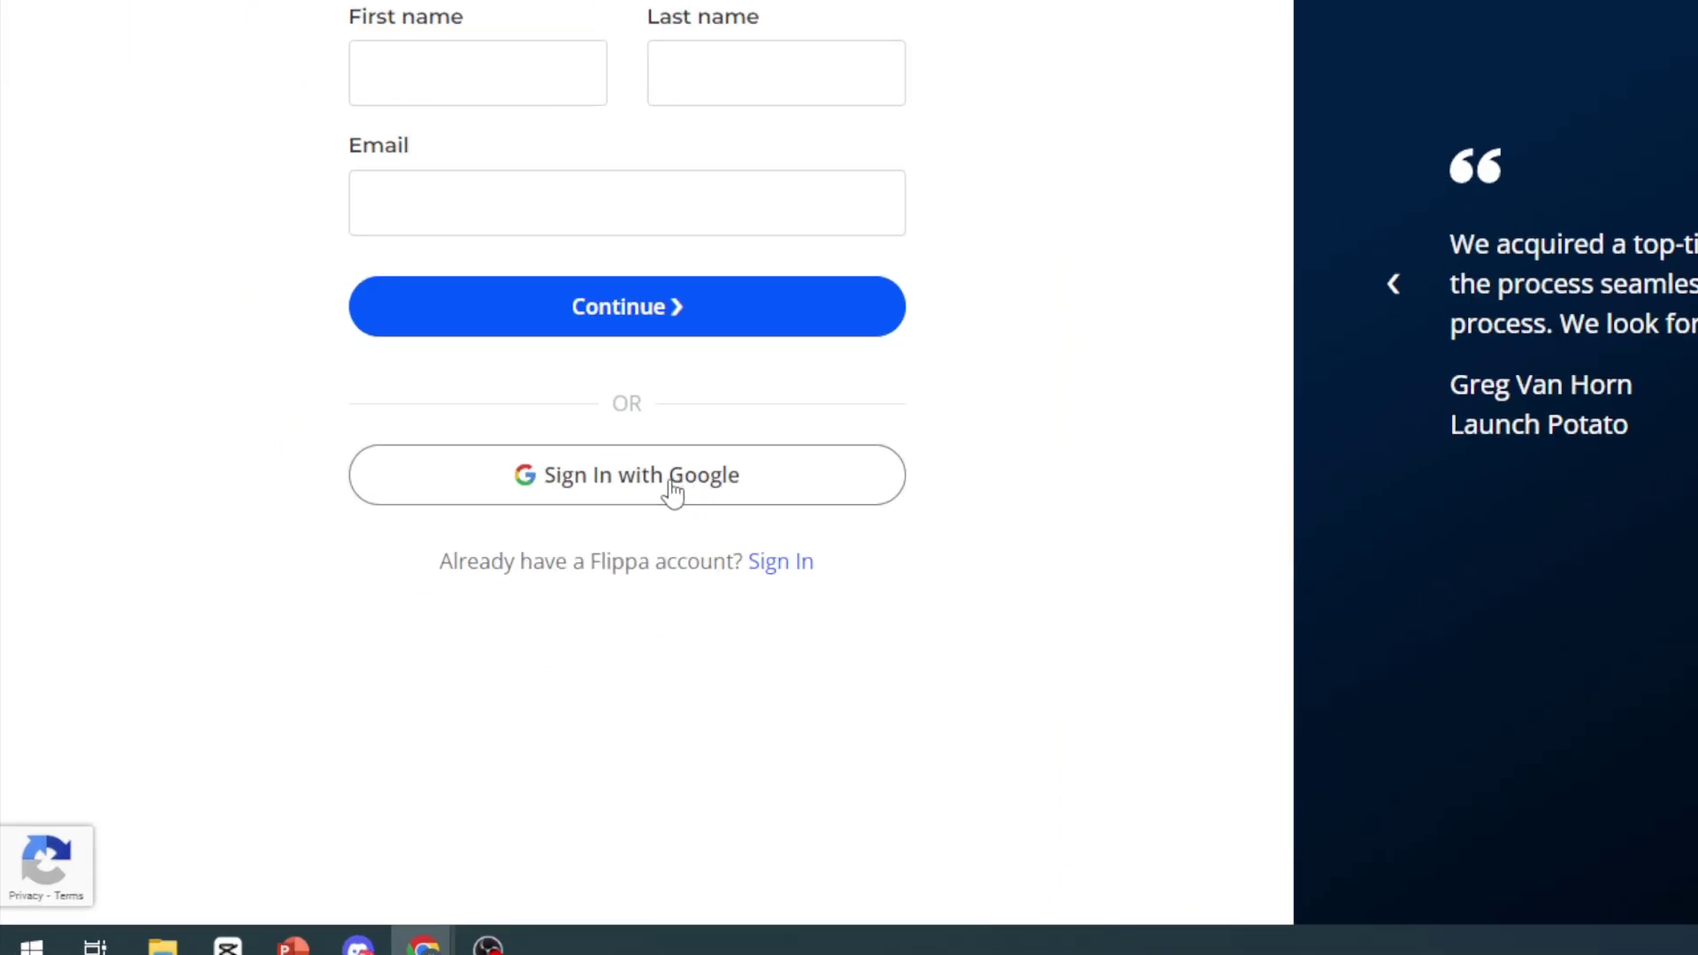
{"action": "left_click", "coordinate": [518, 620]}
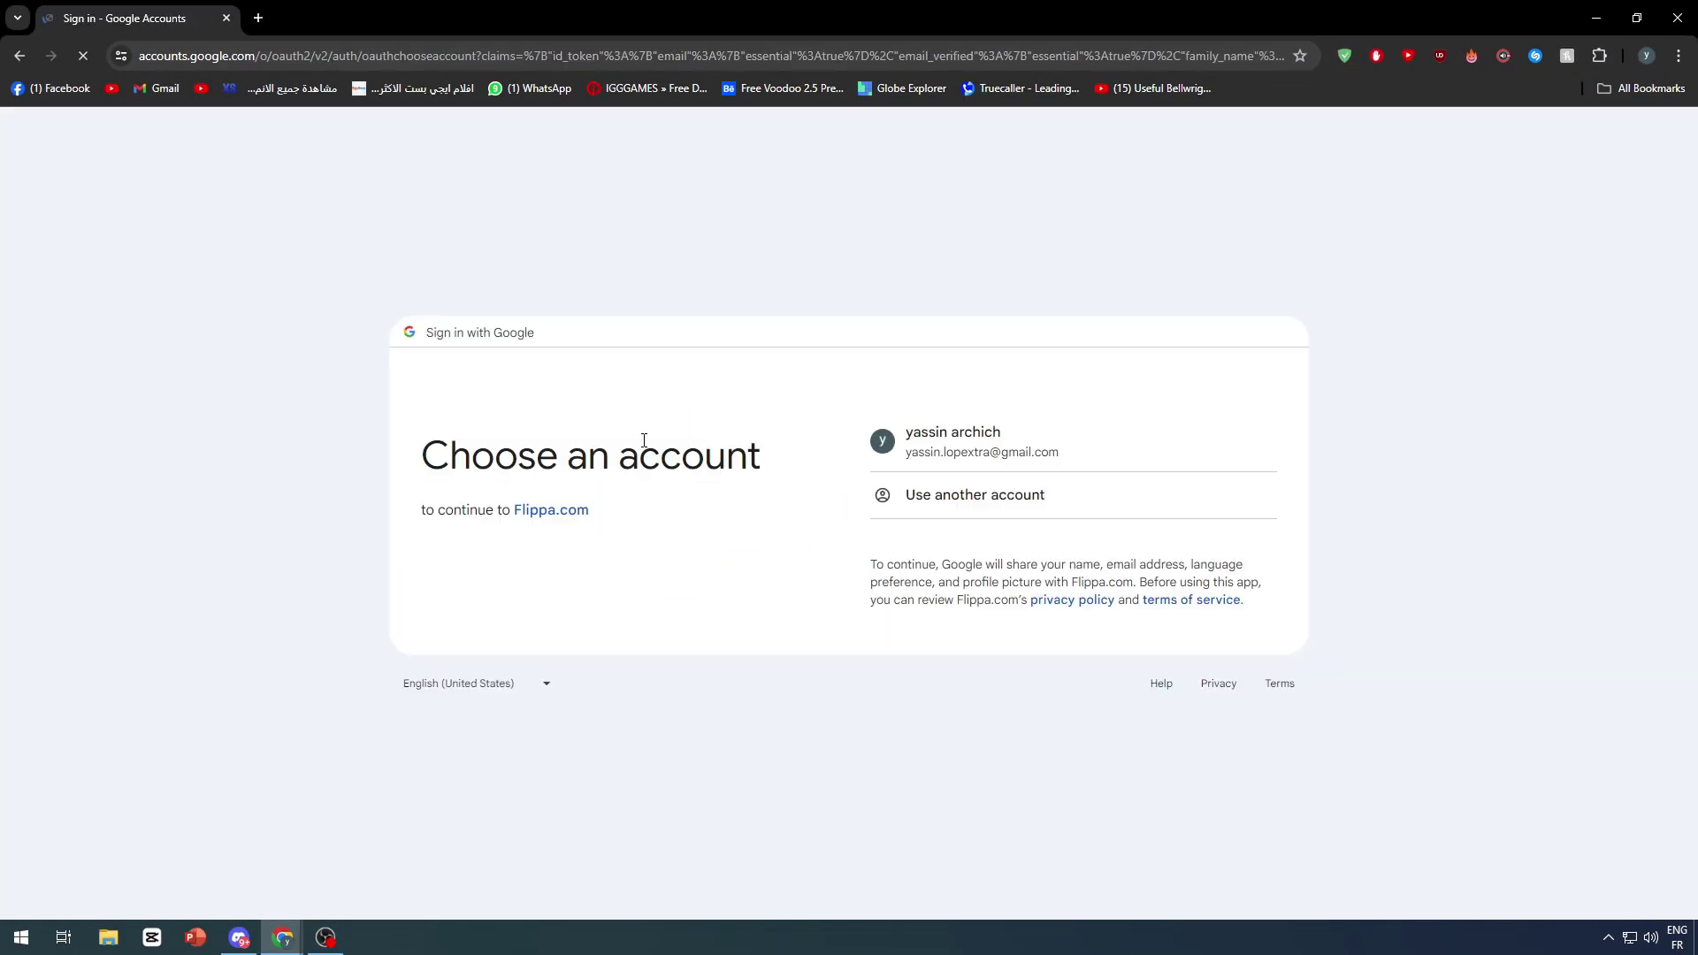
{"action": "left_click", "coordinate": [1023, 451]}
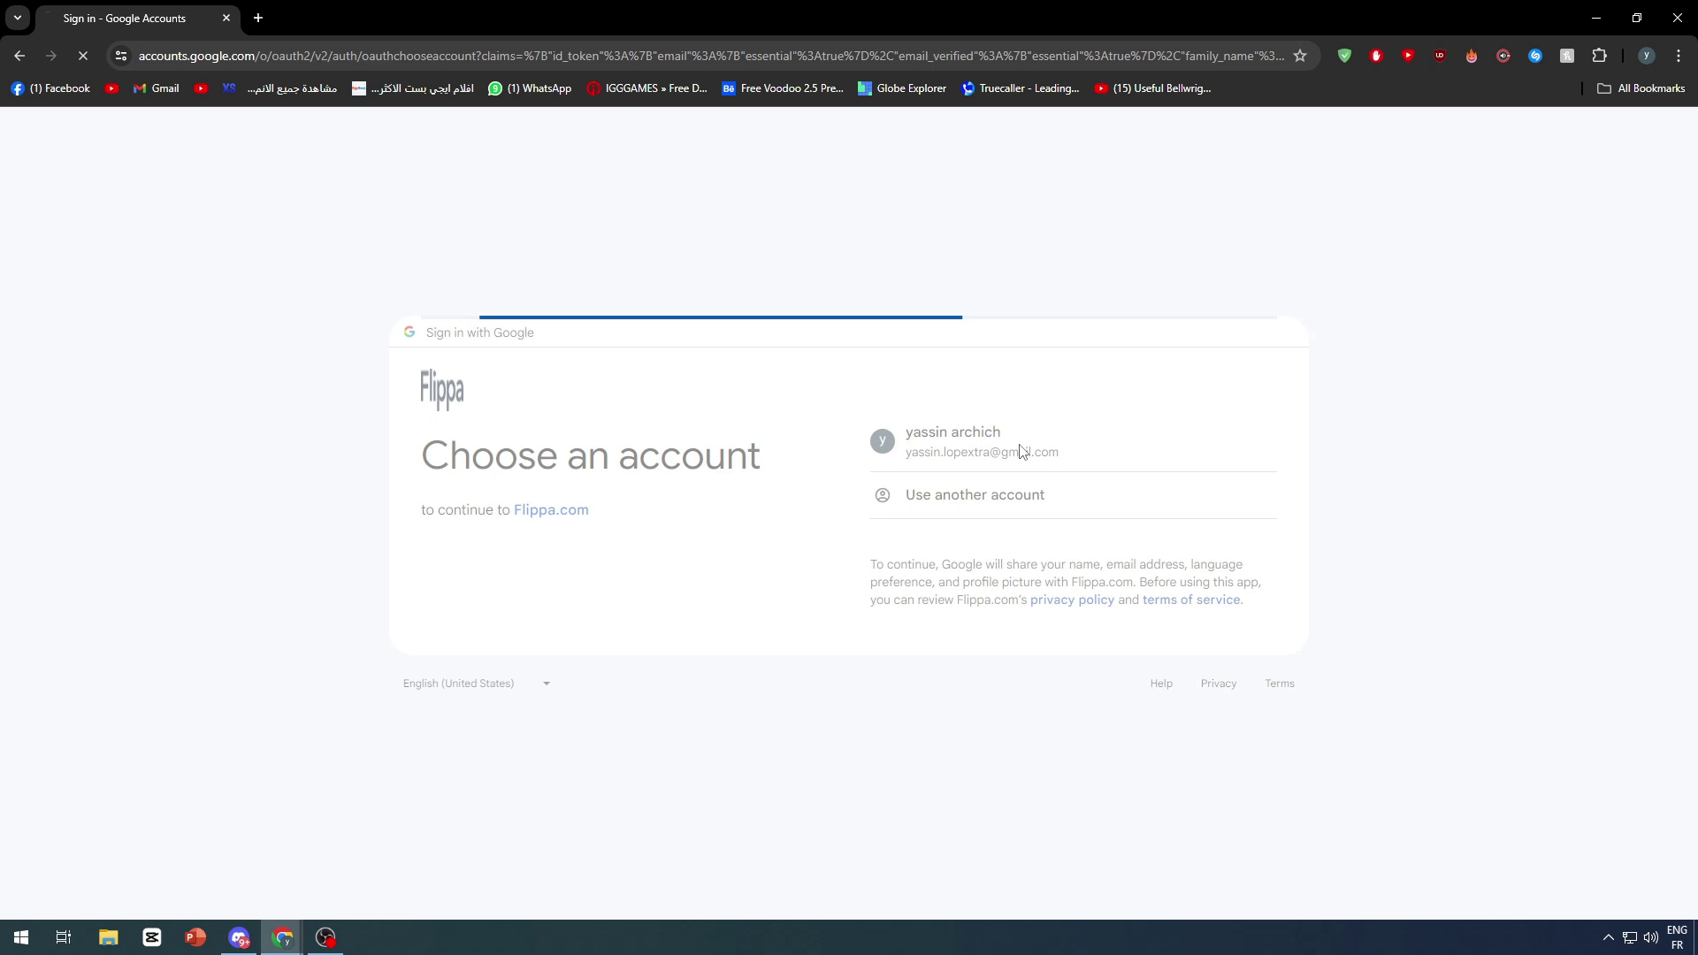
{"action": "left_click", "coordinate": [1066, 604]}
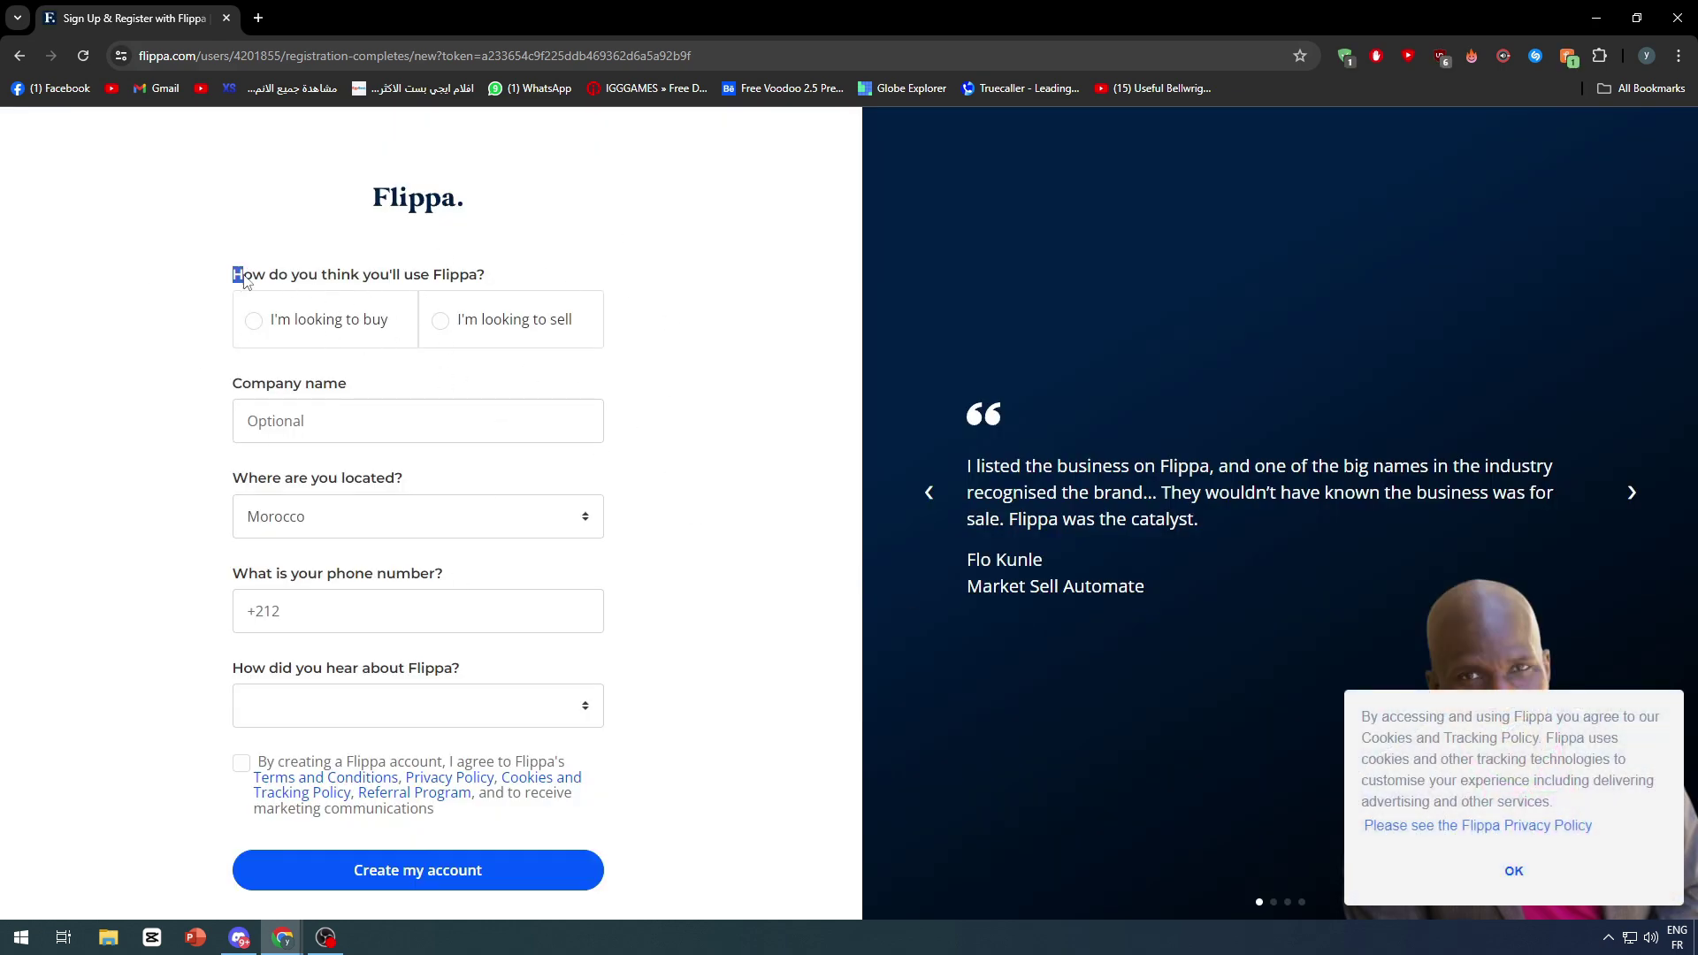
- Register as a buyer, choose YouTube as the referral source, and accept the terms
{"action": "left_click_drag", "start_coordinate": [235, 274], "coordinate": [434, 285]}
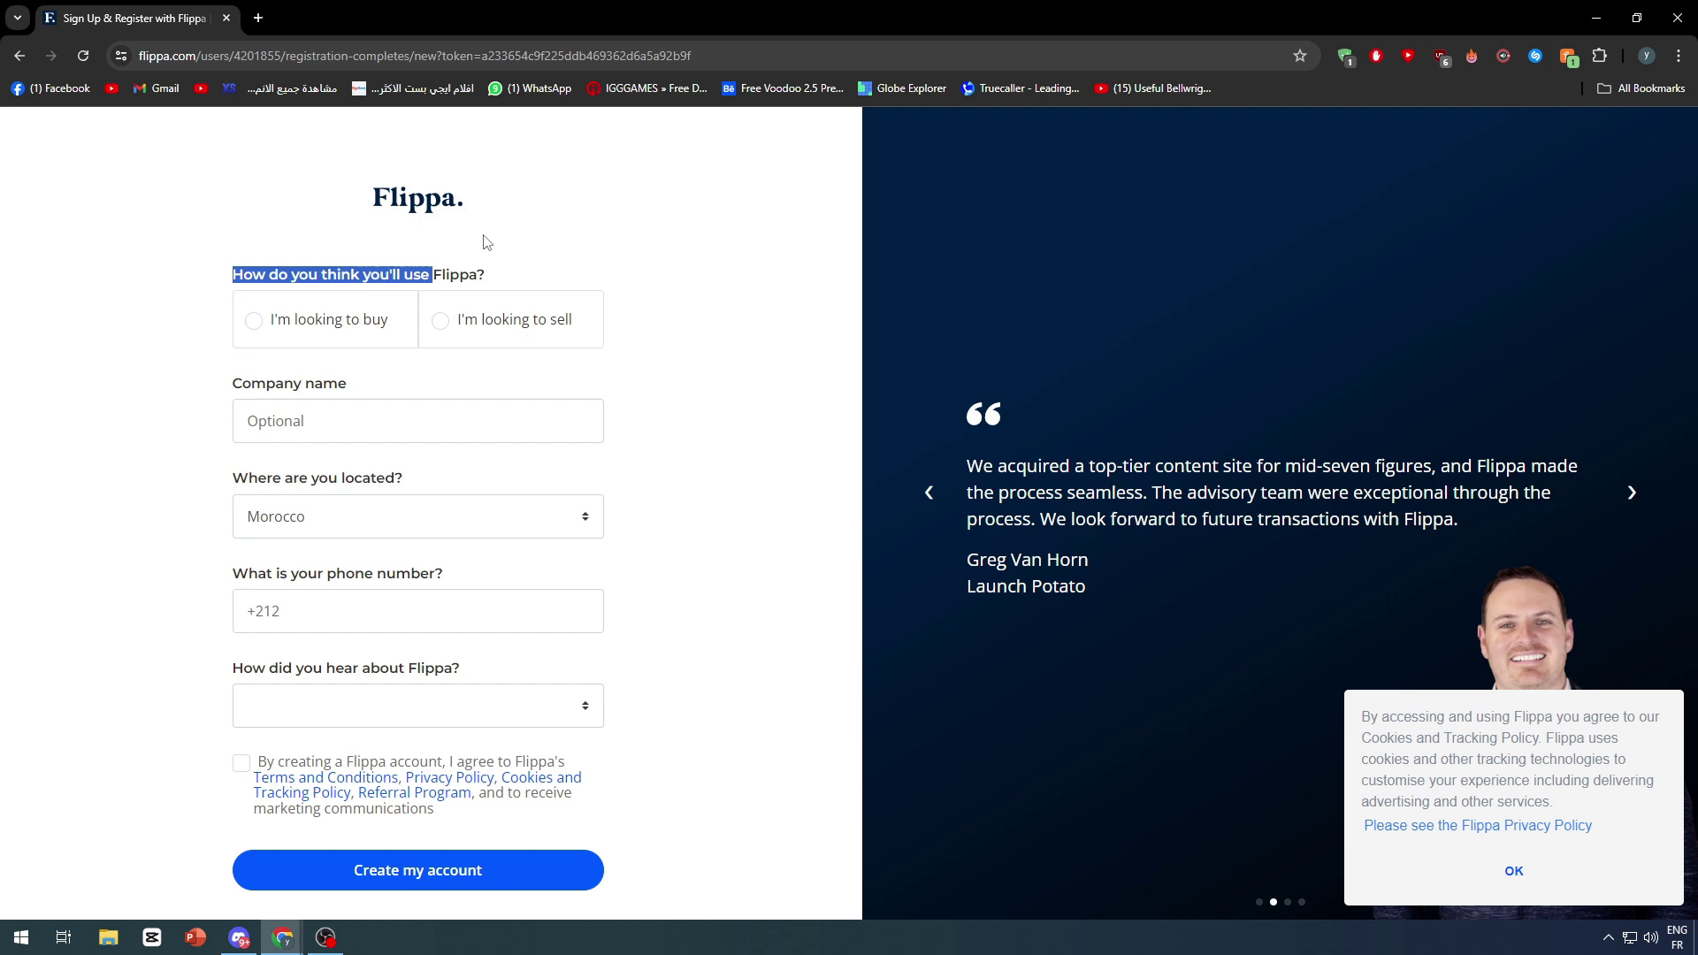
{"action": "left_click", "coordinate": [484, 243]}
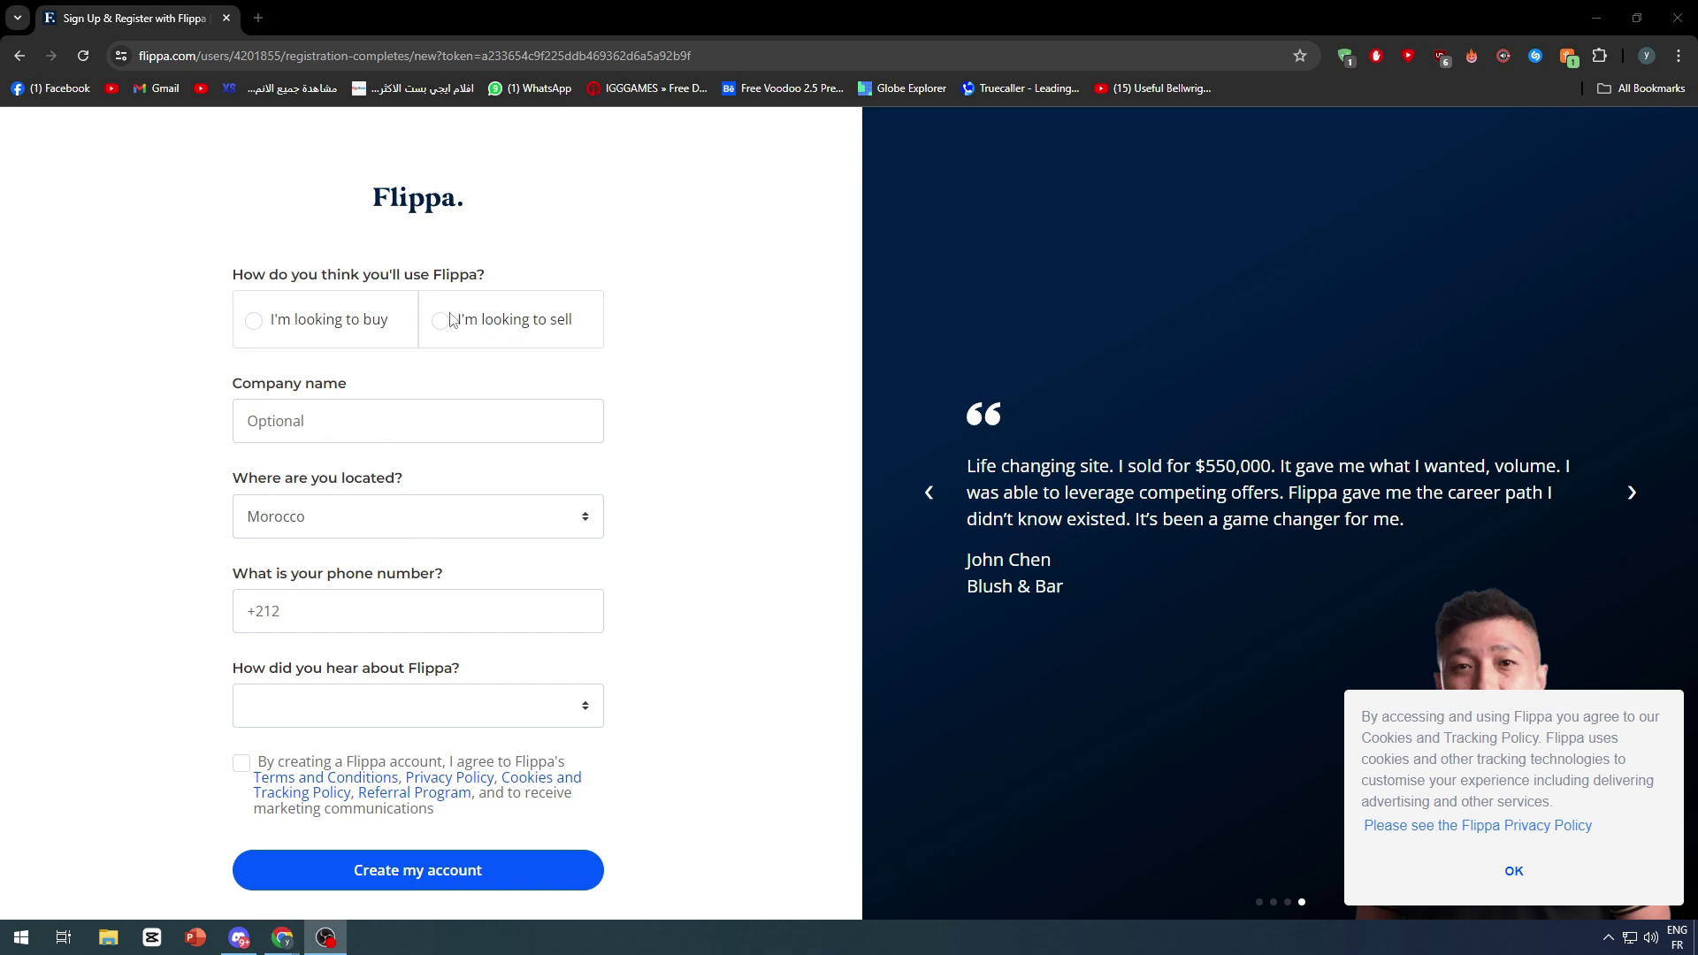
{"action": "left_click", "coordinate": [256, 319]}
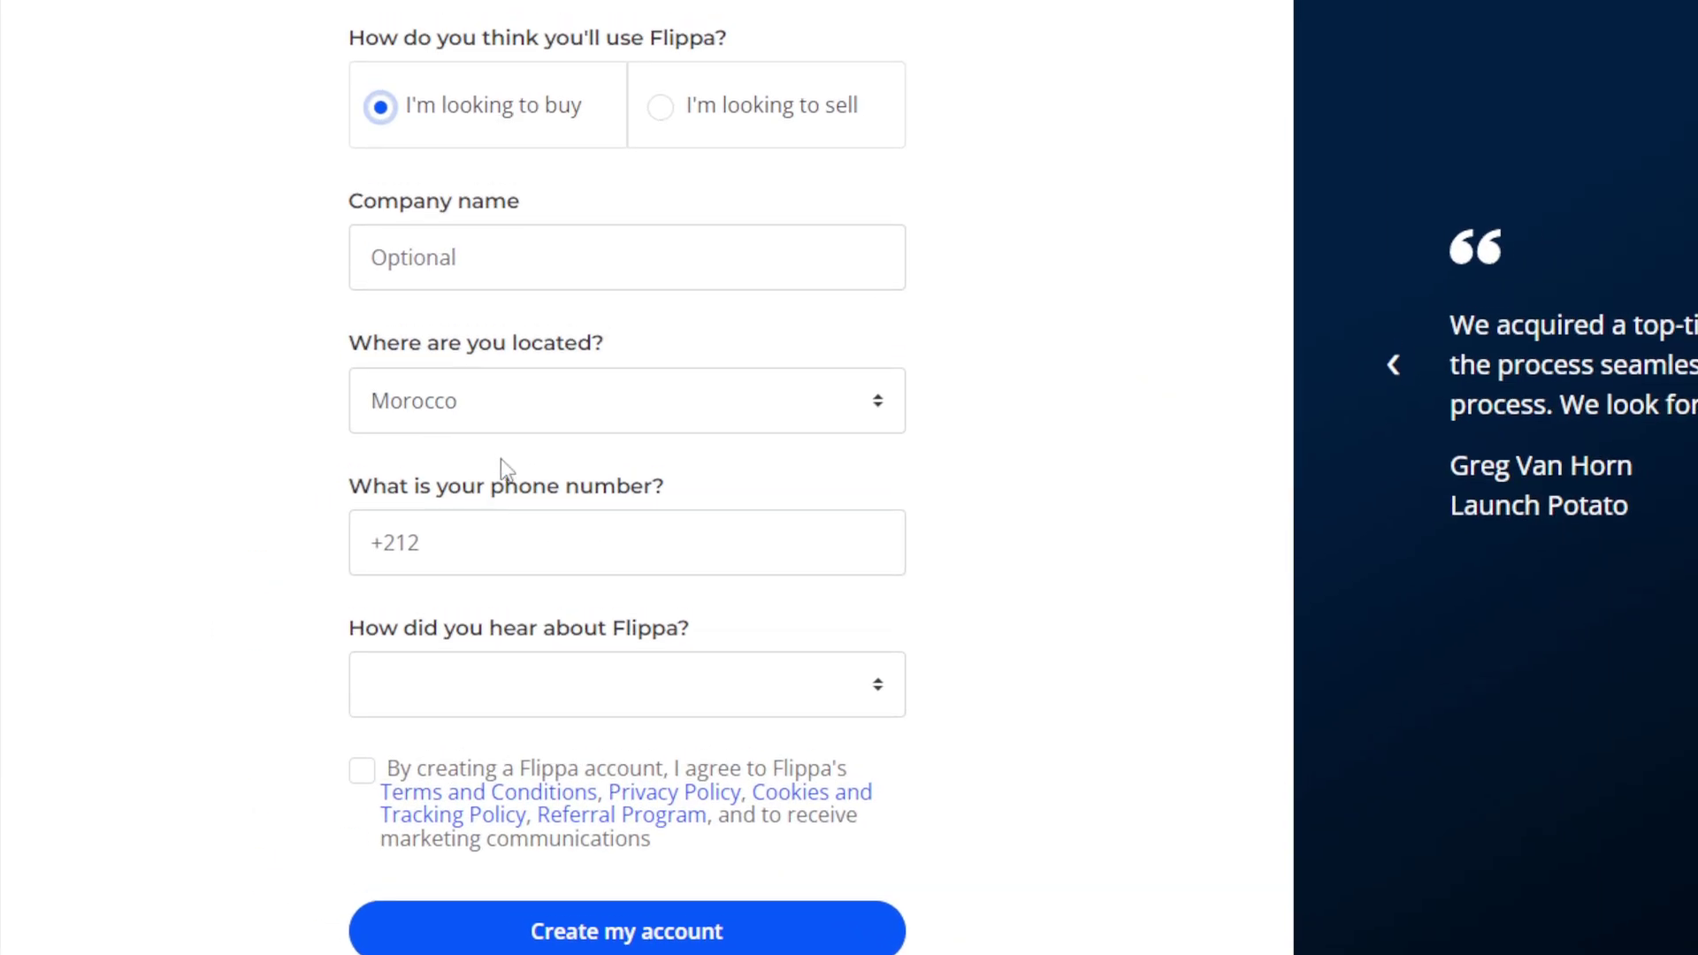
{"action": "left_click", "coordinate": [517, 685]}
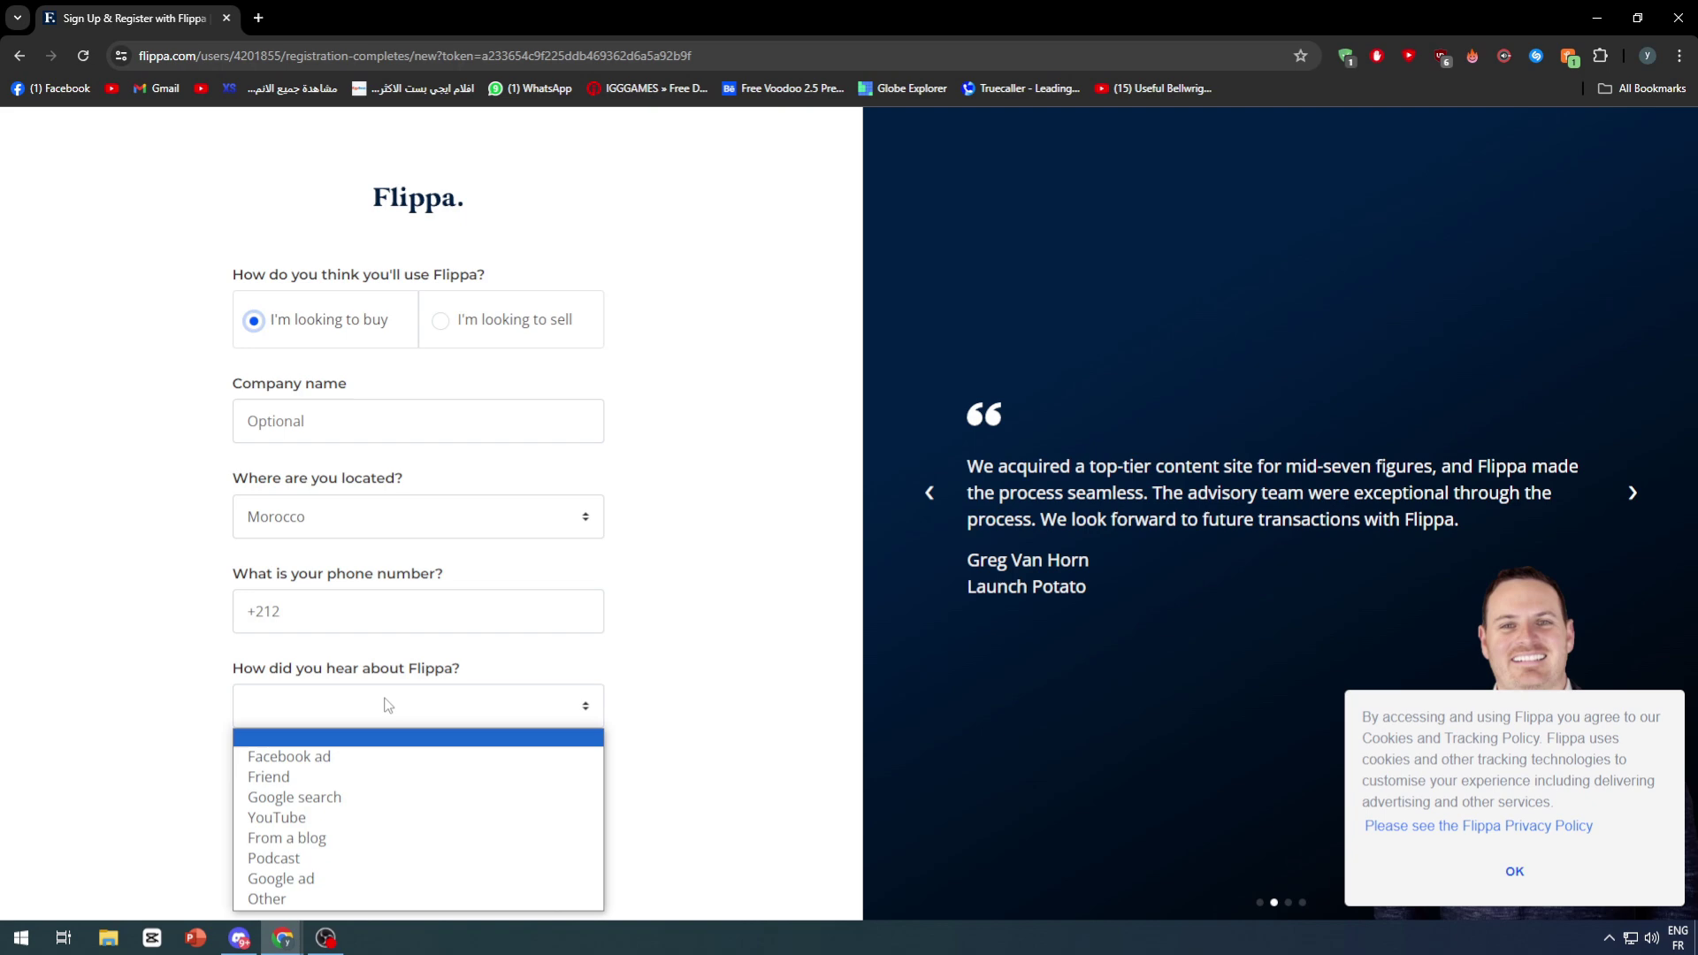
{"action": "left_click", "coordinate": [276, 818]}
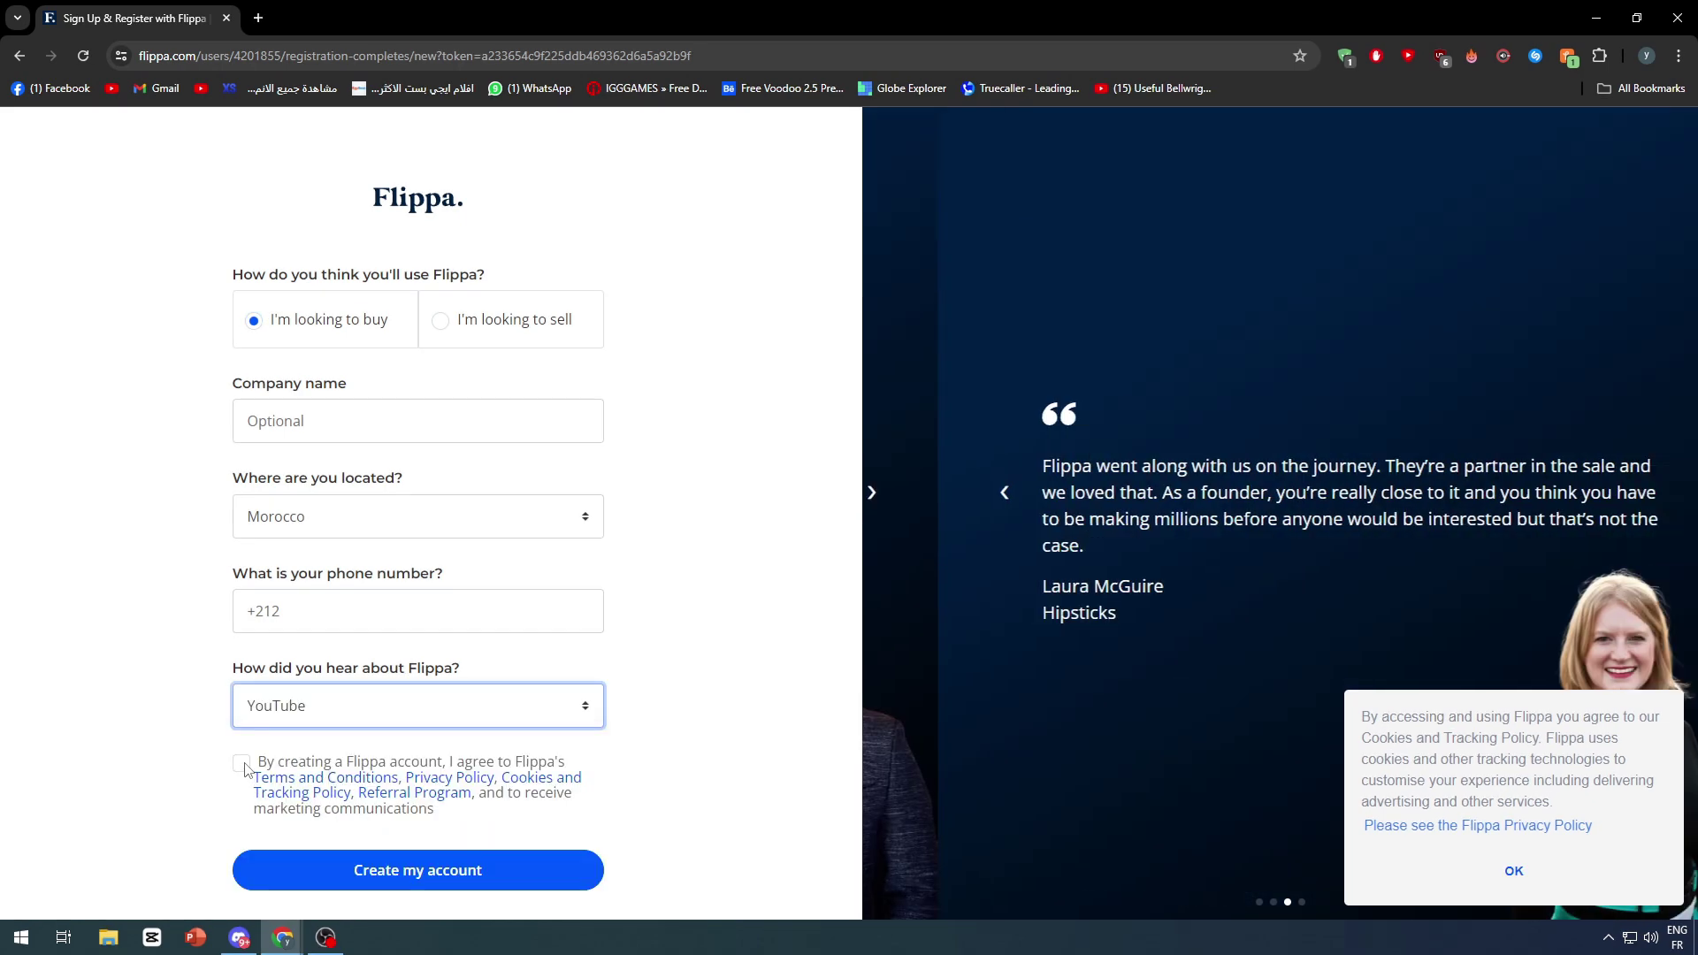
{"action": "left_click", "coordinate": [243, 763]}
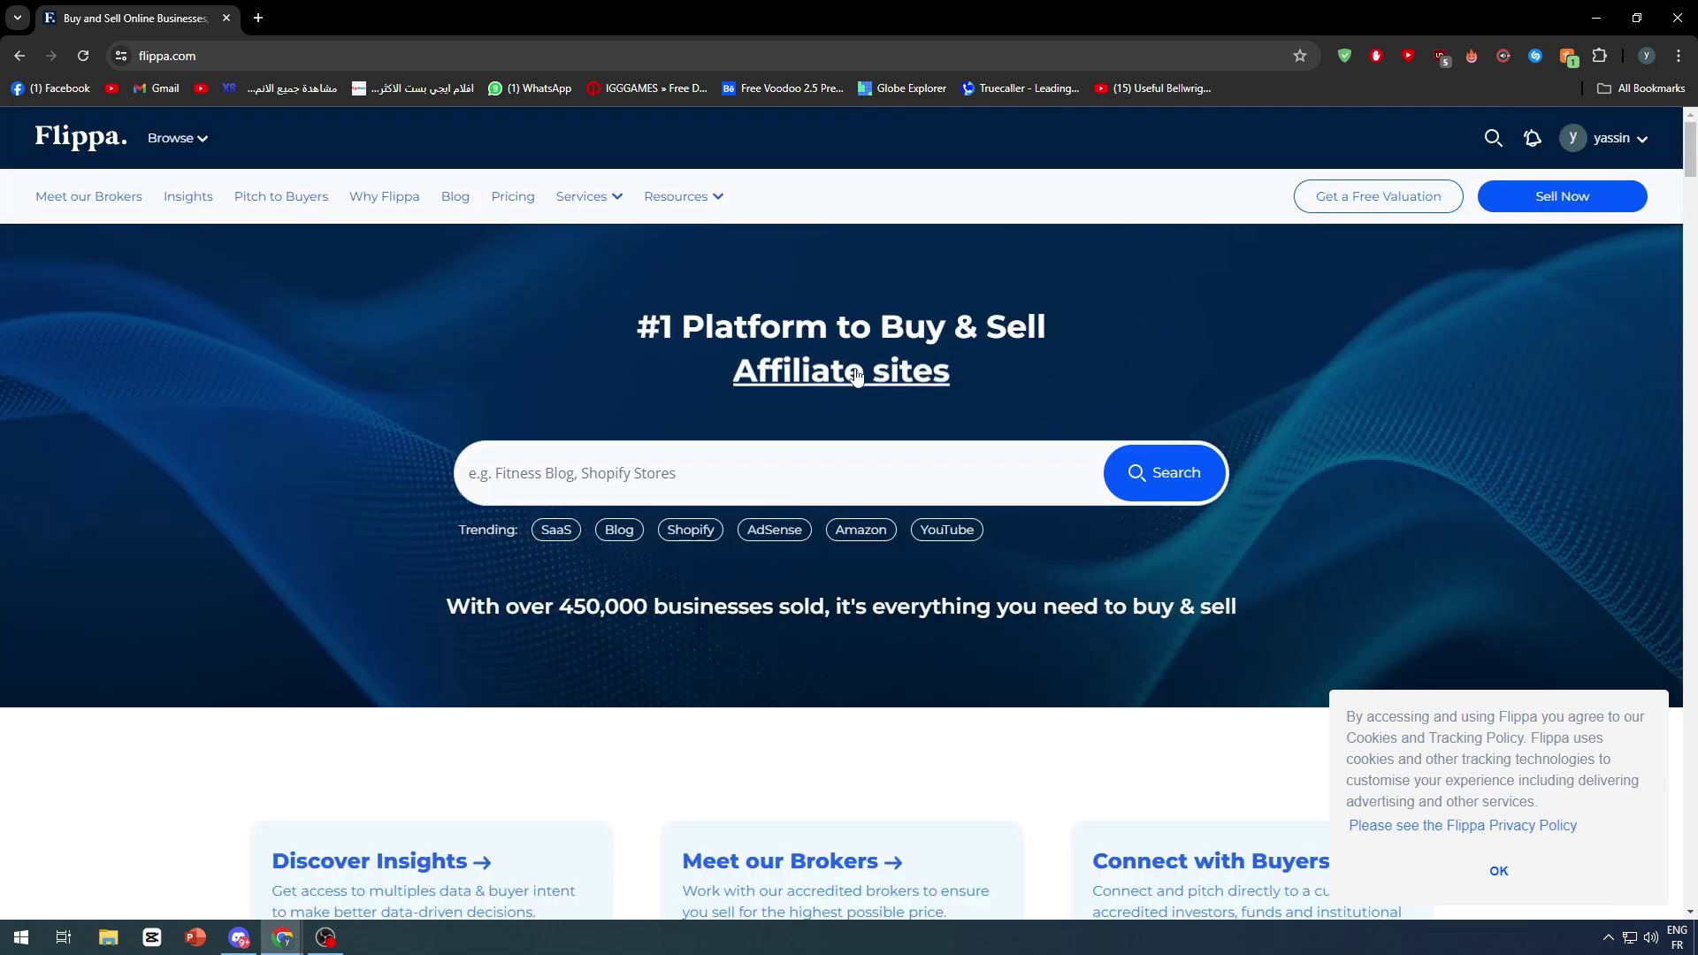
- Accept the cookie consent popup on the Flippa homepage with OK
{"action": "left_click", "coordinate": [1499, 870]}
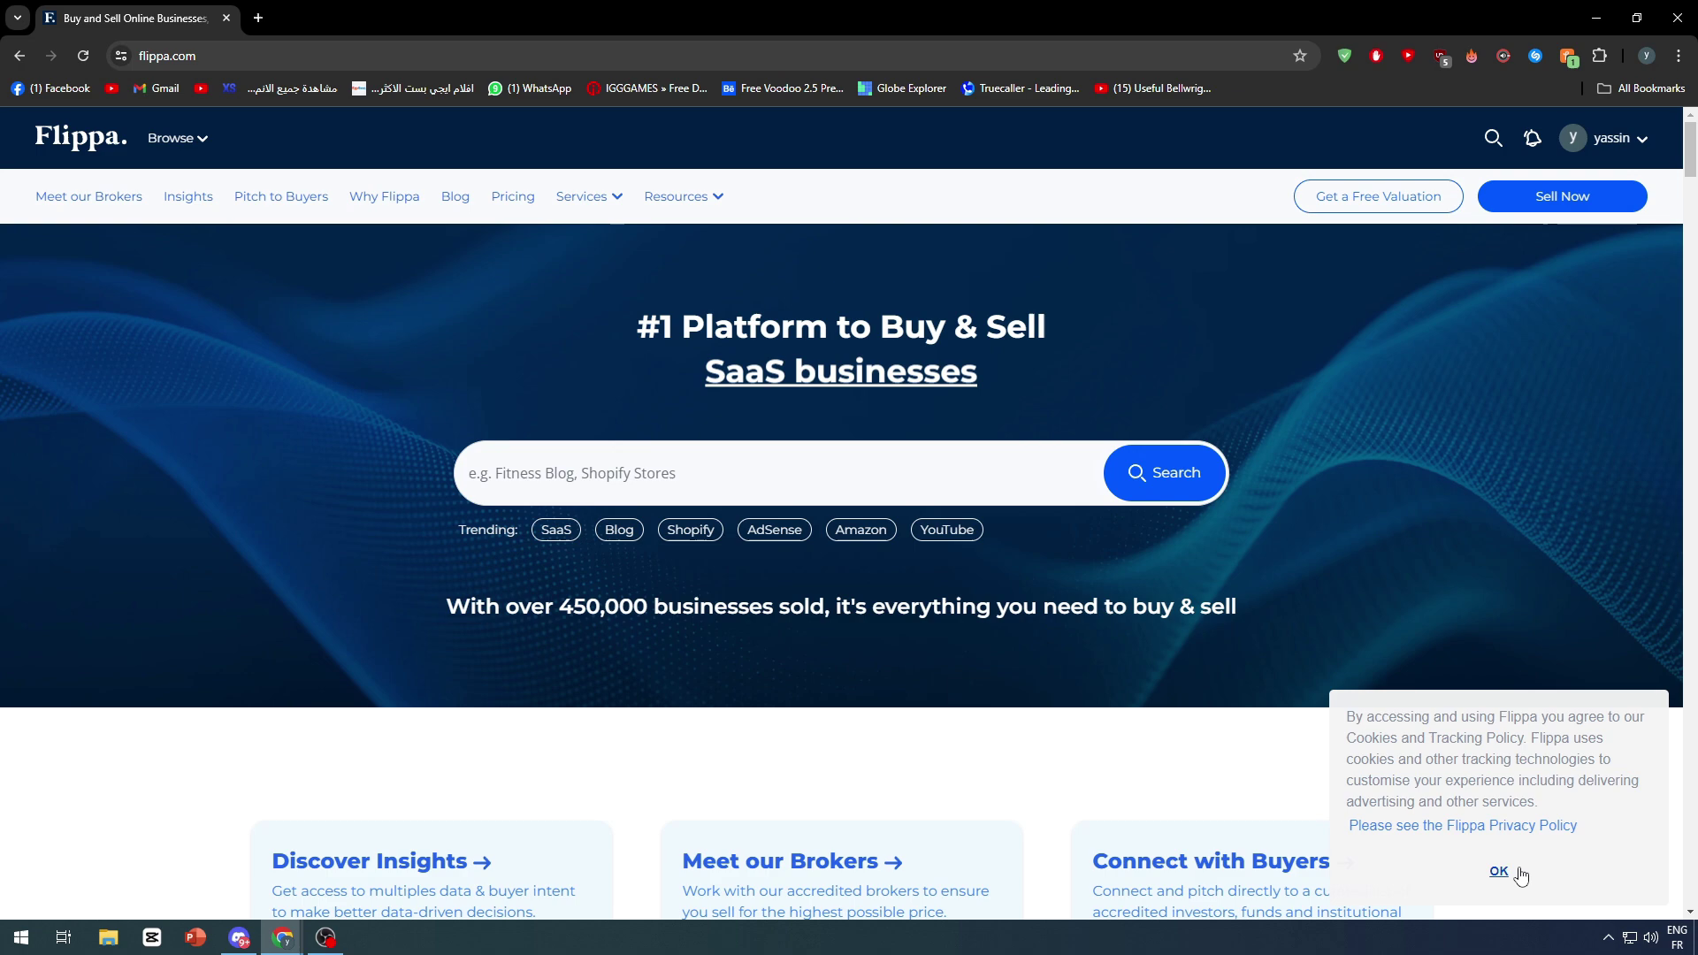
{"action": "scroll", "coordinate": [497, 268], "scroll_direction": "down", "scroll_amount": 5}
{"action": "scroll", "coordinate": [497, 269], "scroll_direction": "down", "scroll_amount": 2}
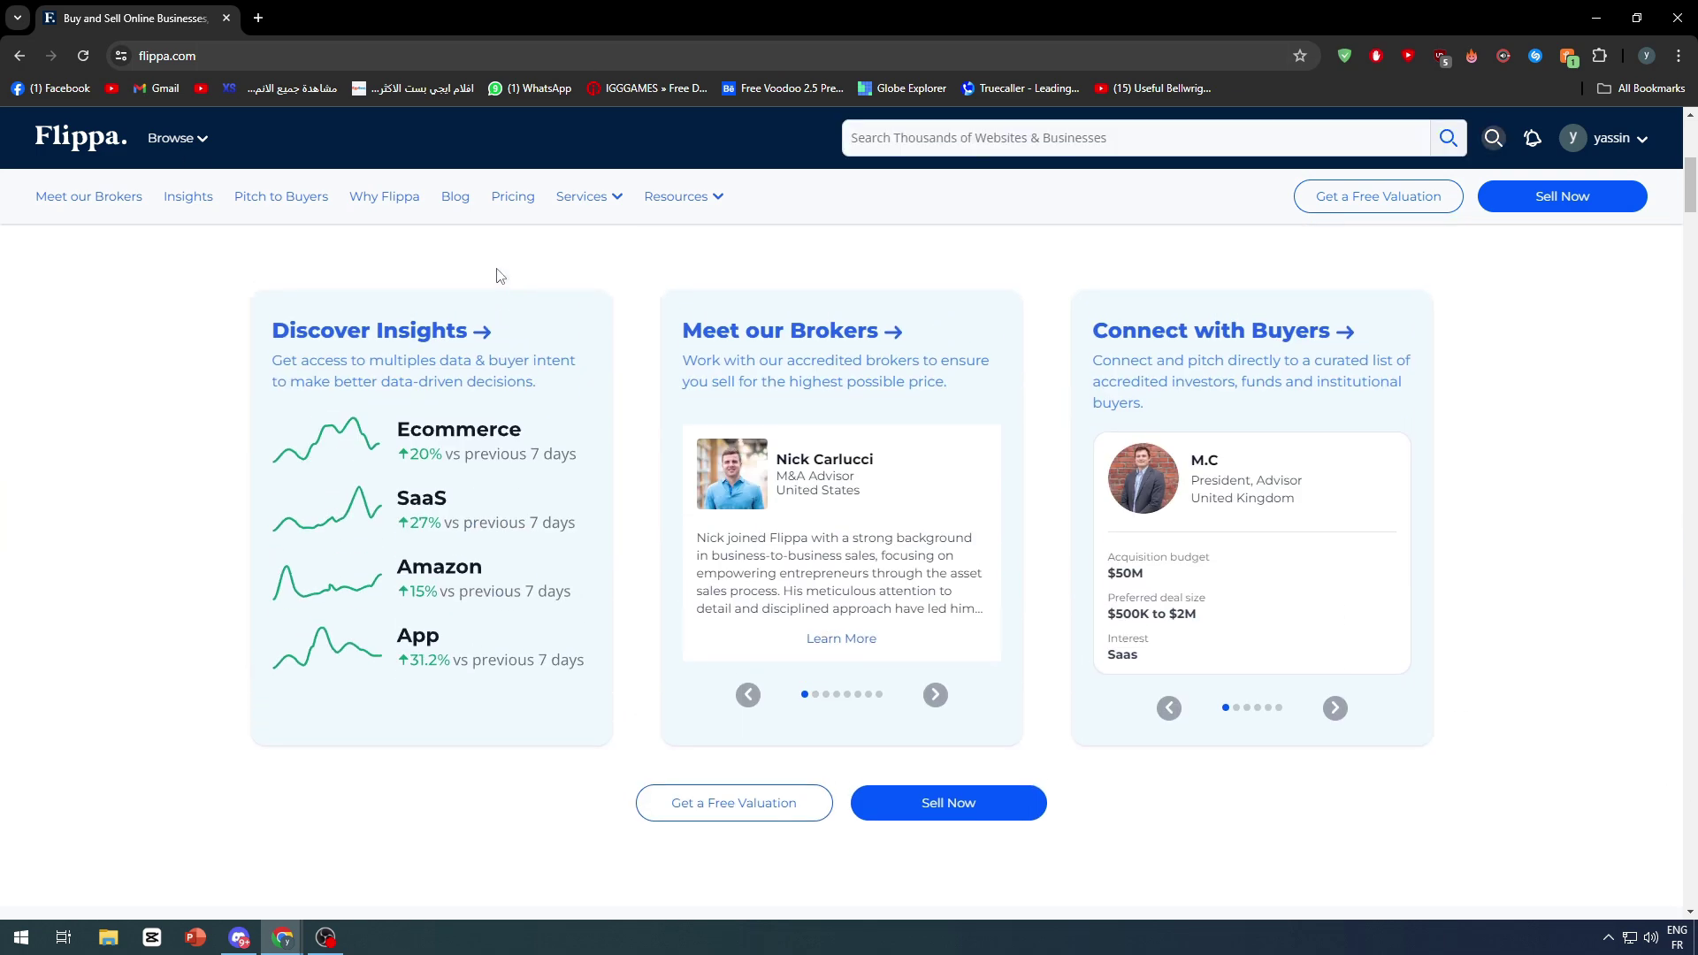
{"action": "scroll", "coordinate": [500, 275], "scroll_direction": "up", "scroll_amount": 3}
{"action": "scroll", "coordinate": [507, 352], "scroll_direction": "up", "scroll_amount": 3}
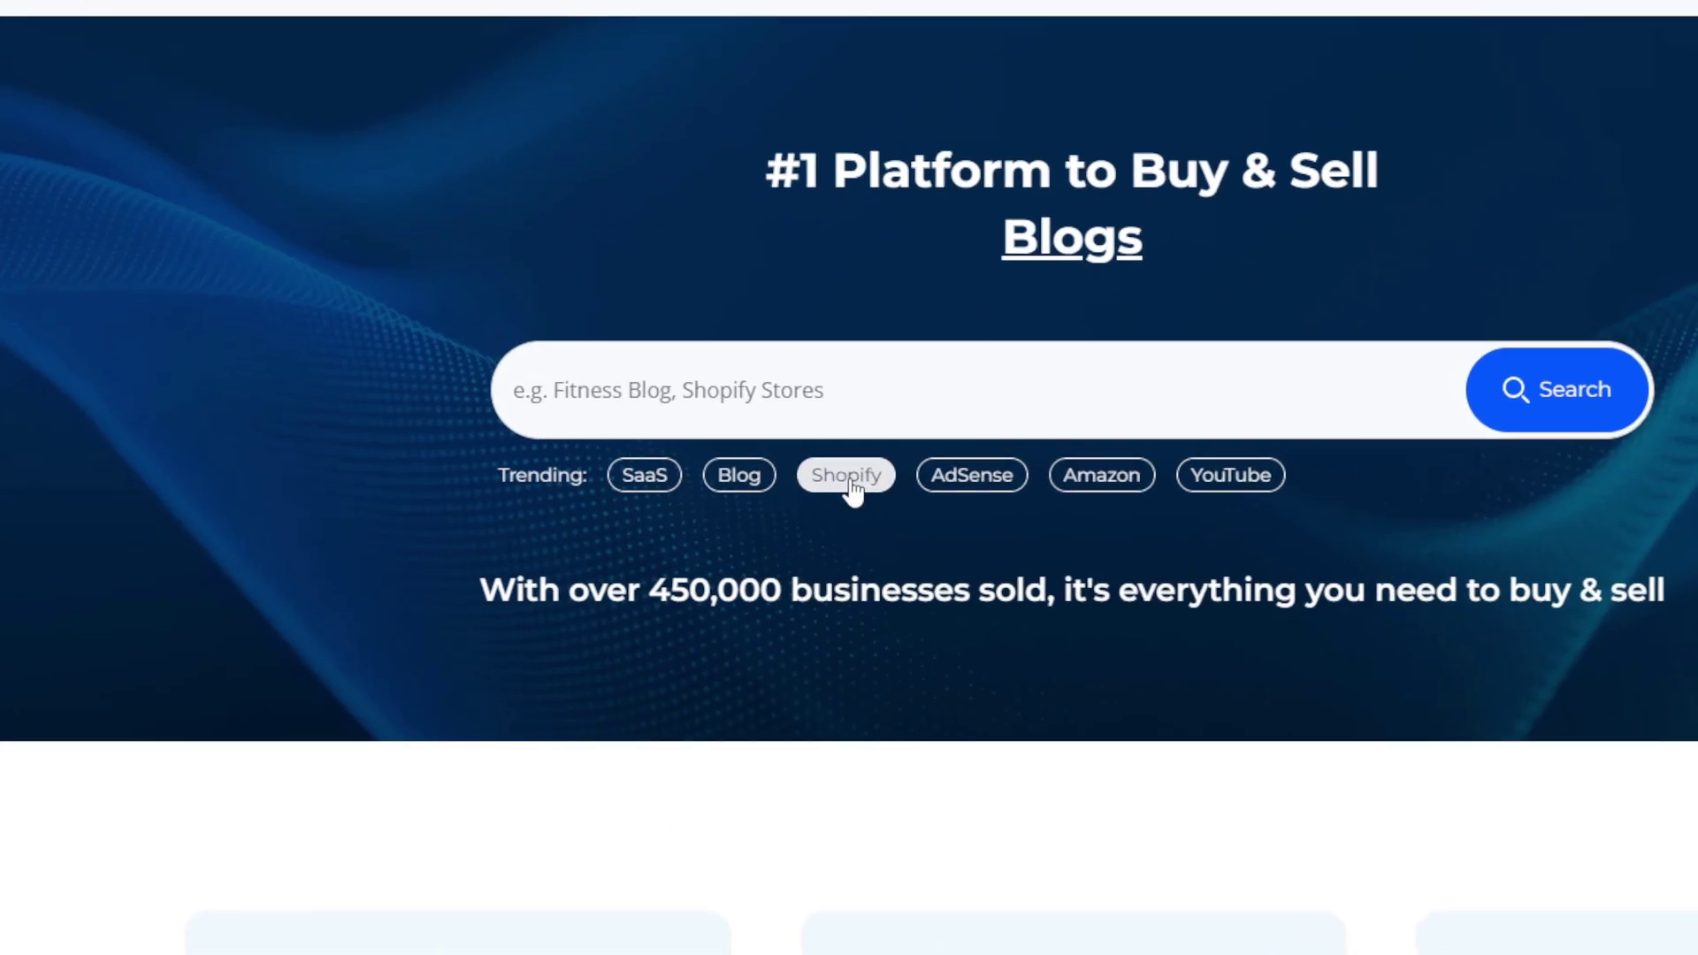
- Open the Shopify stores for sale listings
{"action": "left_click", "coordinate": [854, 488]}
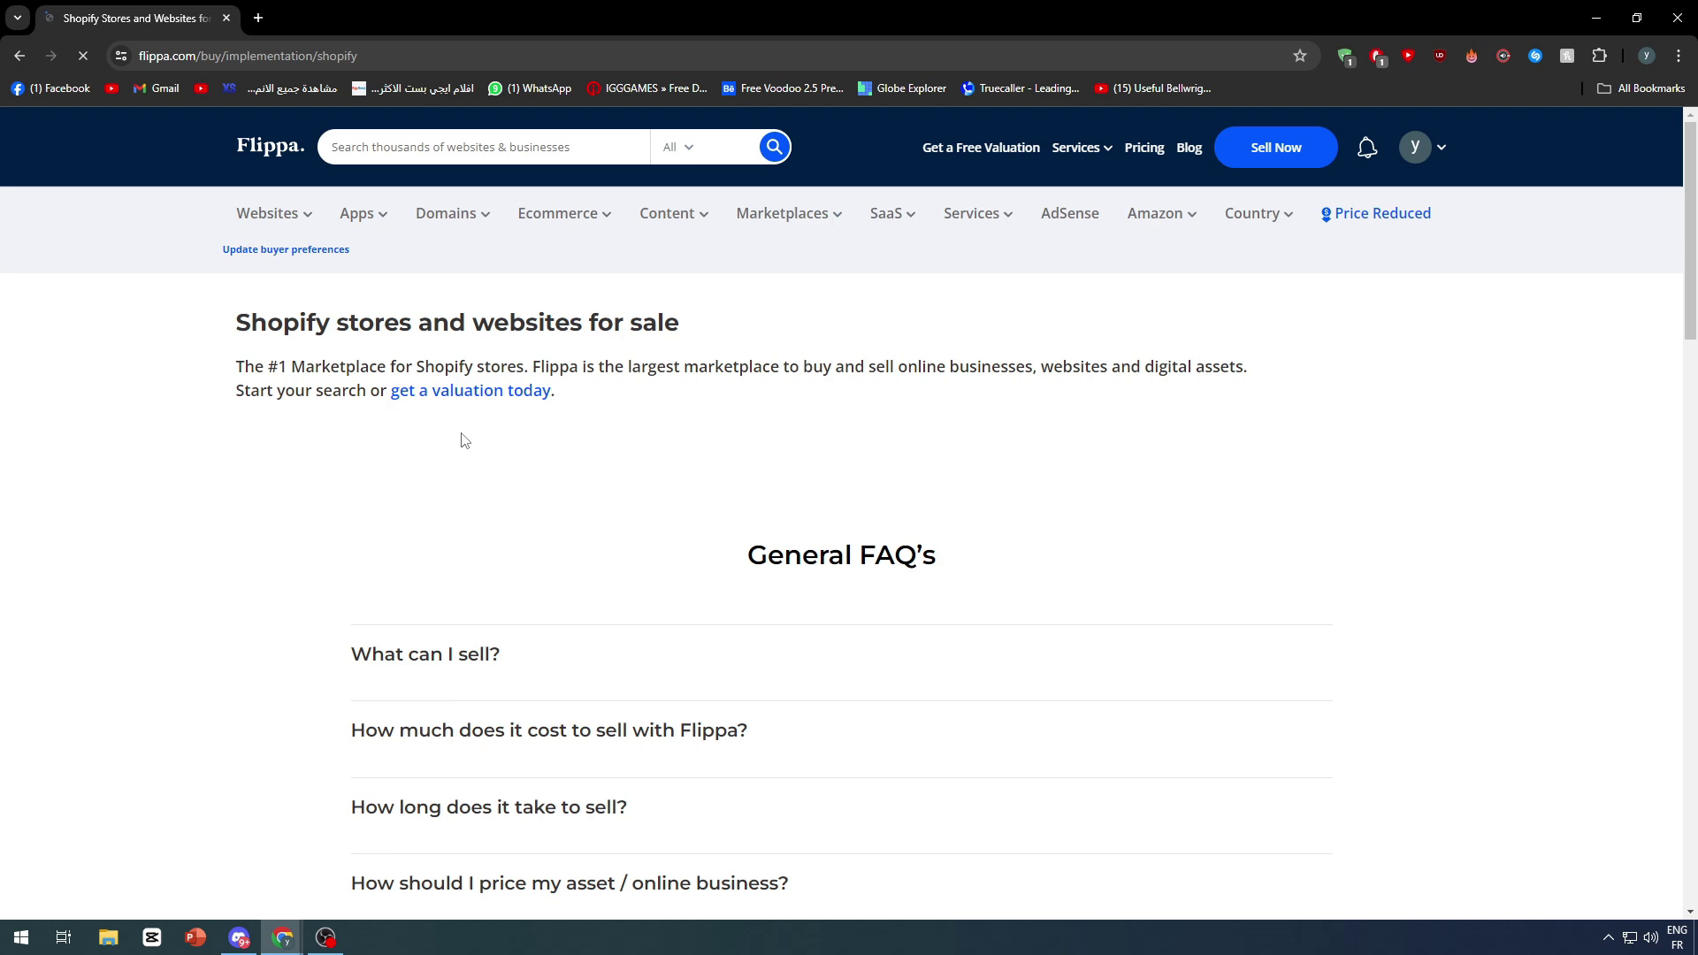
{"action": "scroll", "coordinate": [571, 451], "scroll_direction": "down", "scroll_amount": 3}
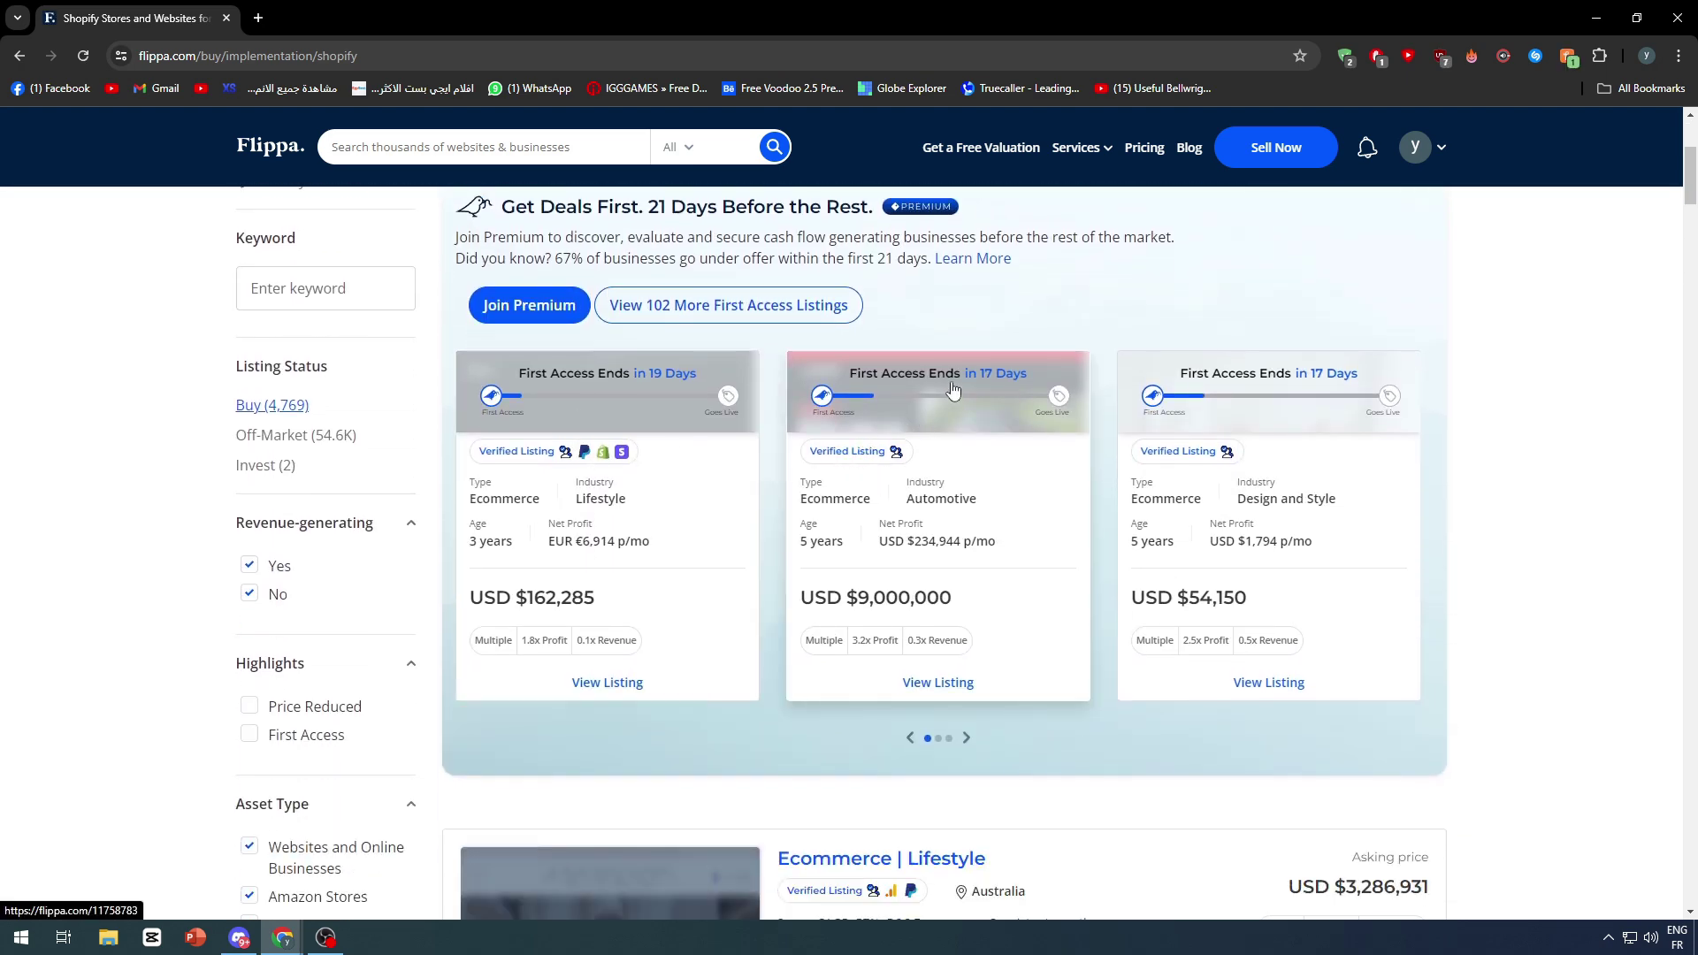
{"action": "scroll", "coordinate": [810, 438], "scroll_direction": "down", "scroll_amount": 1}
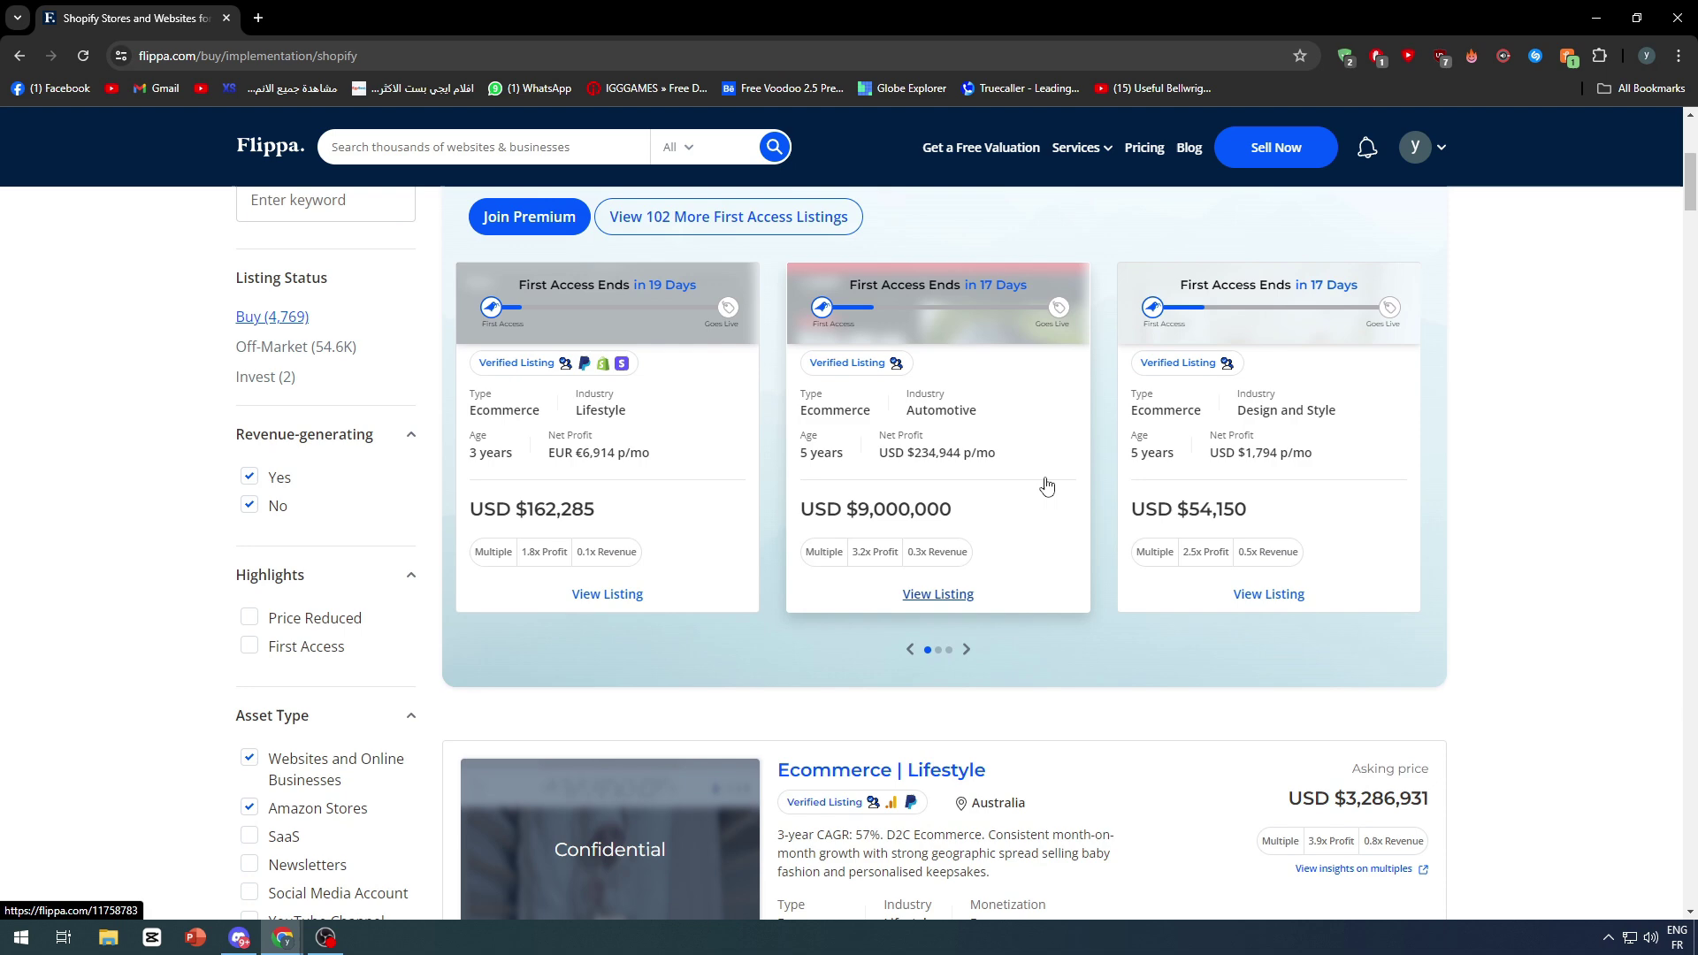
{"action": "scroll", "coordinate": [1047, 487], "scroll_direction": "down", "scroll_amount": 6}
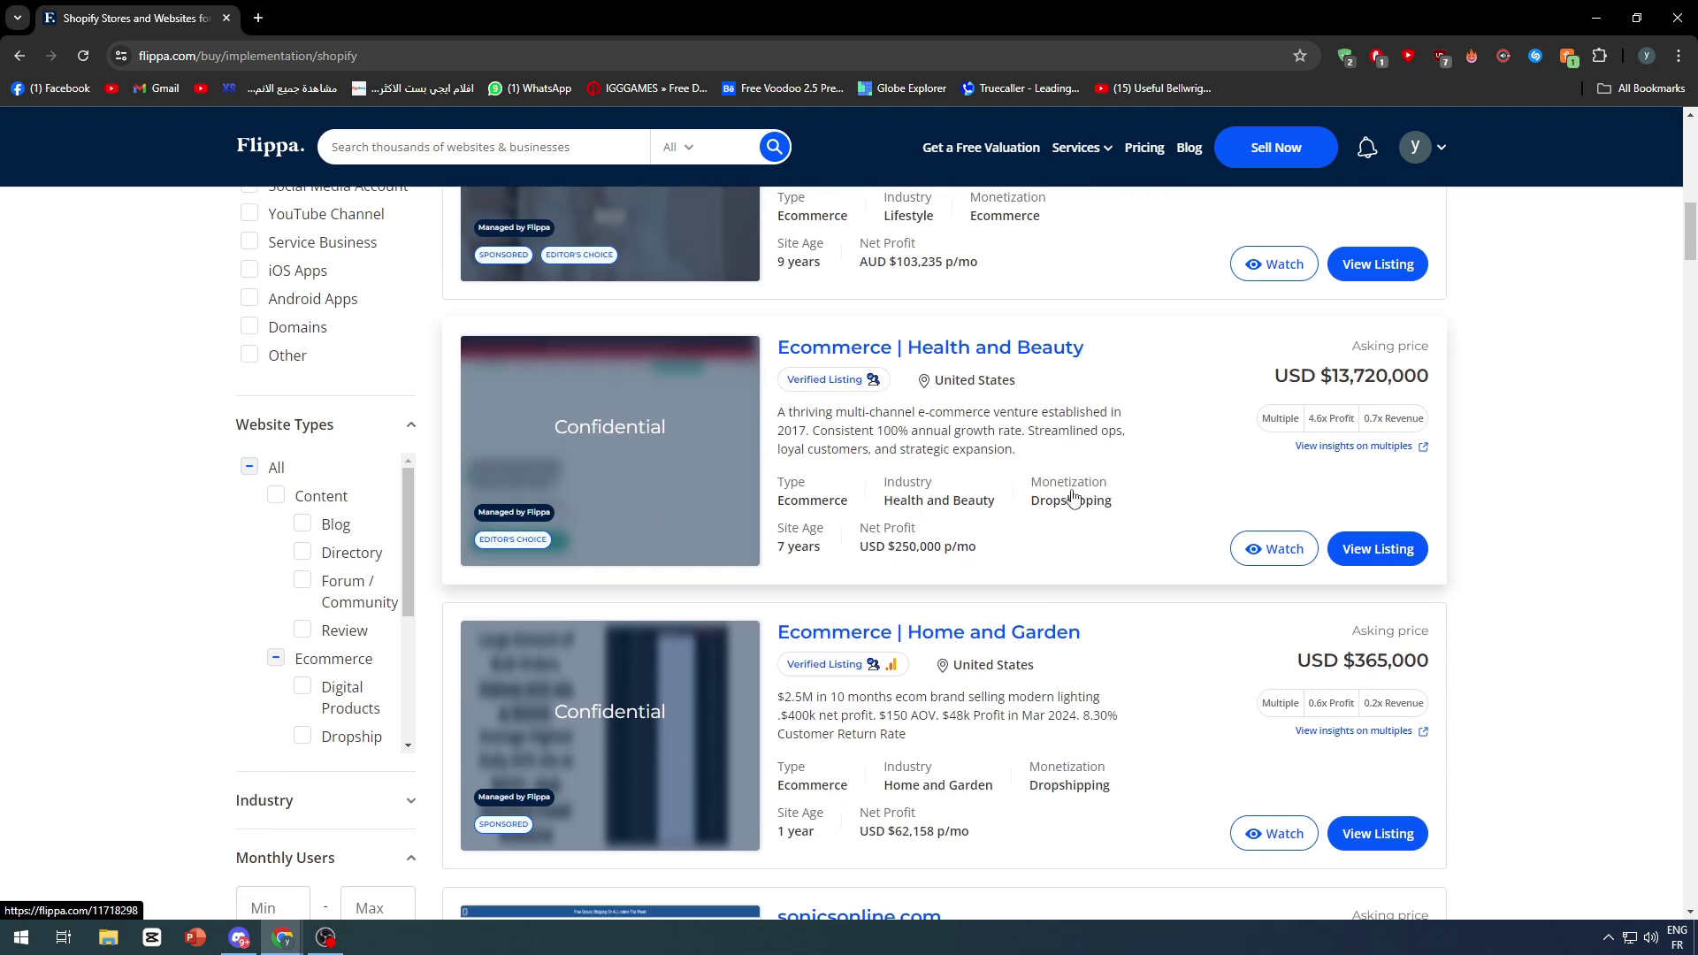
{"action": "scroll", "coordinate": [1072, 494], "scroll_direction": "up", "scroll_amount": 2}
{"action": "scroll", "coordinate": [1042, 494], "scroll_direction": "up", "scroll_amount": 5}
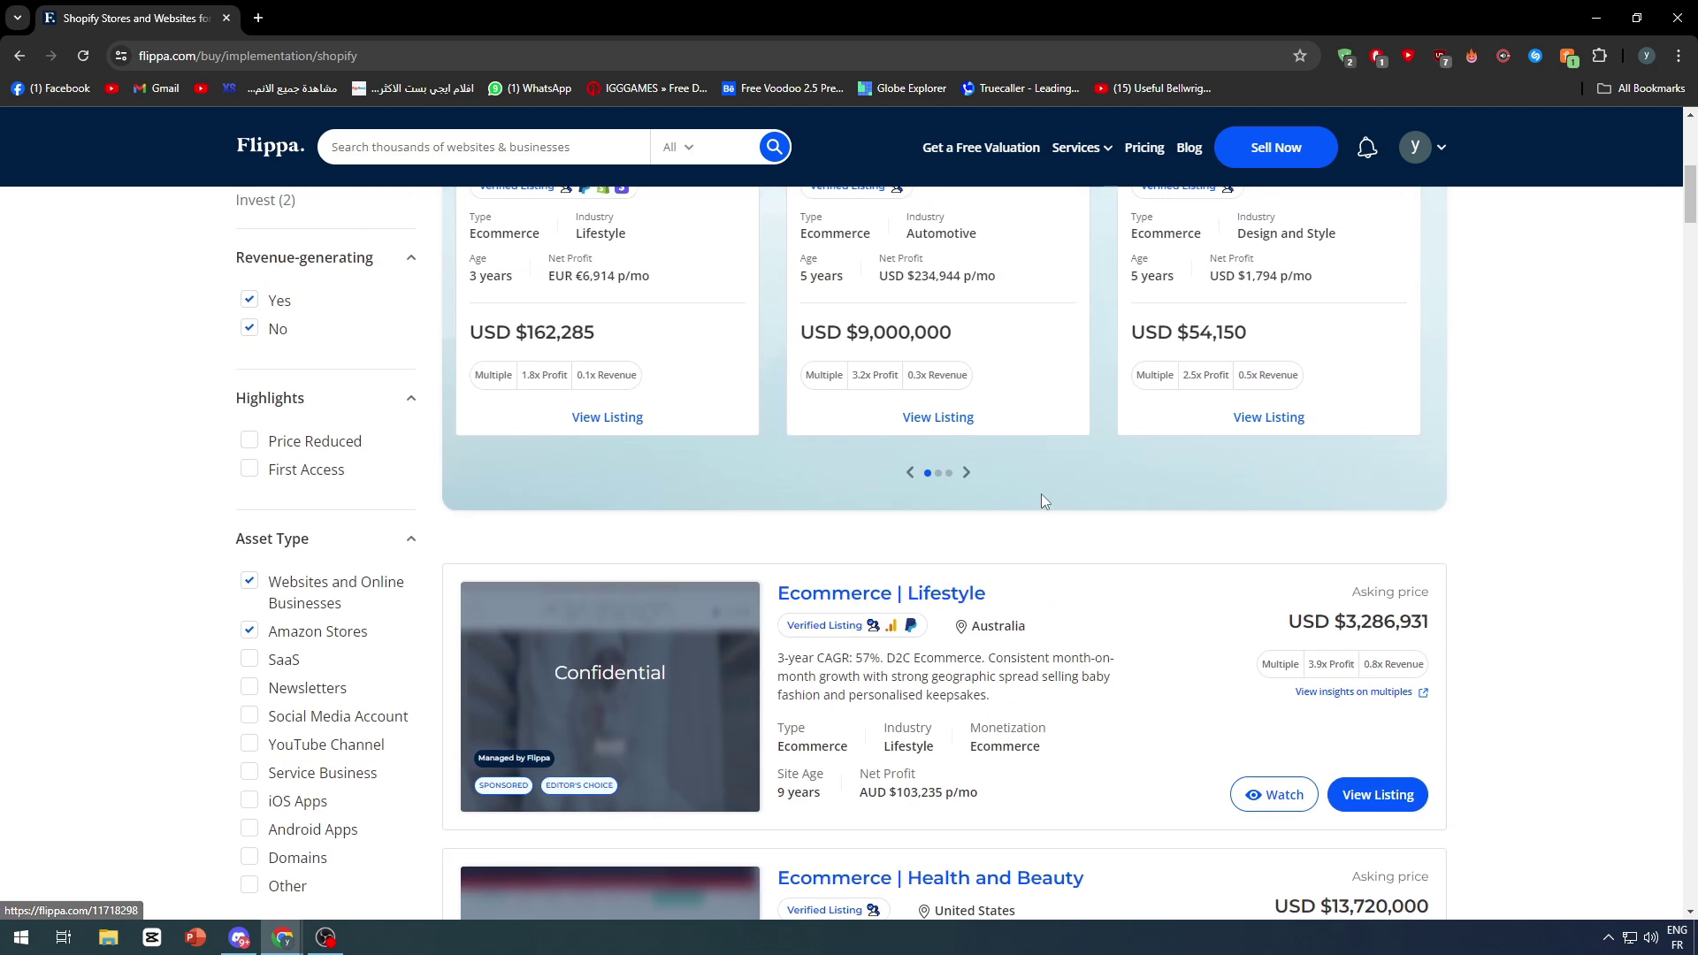
{"action": "scroll", "coordinate": [1006, 508], "scroll_direction": "up", "scroll_amount": 1}
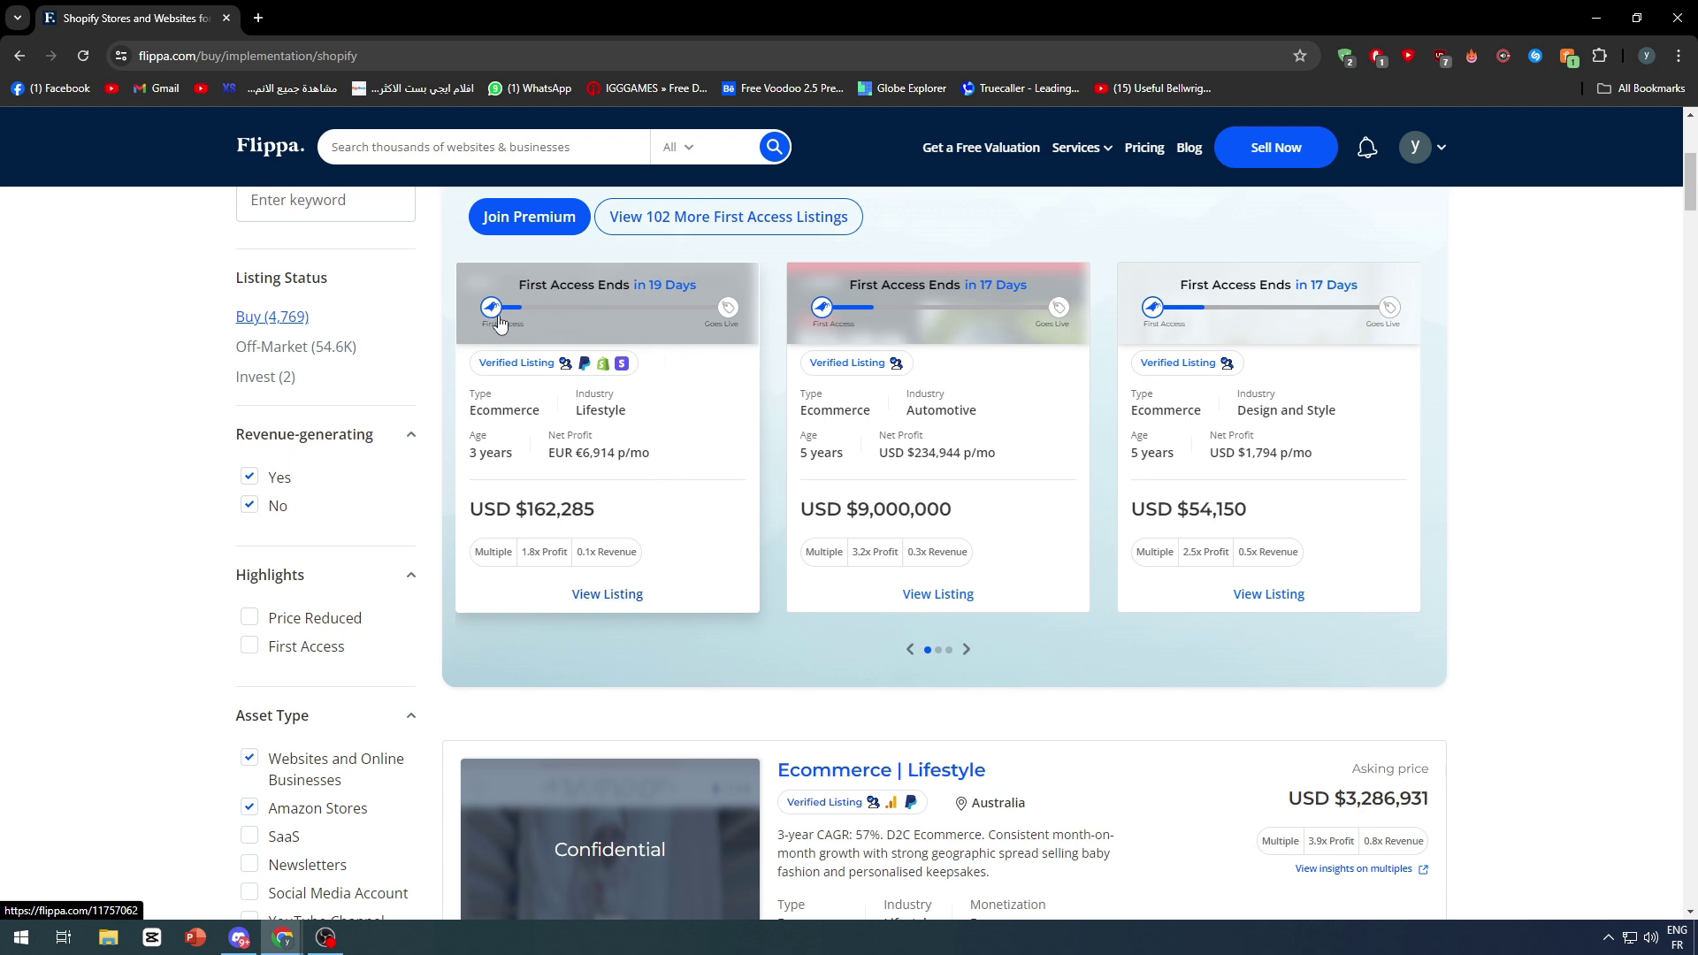
{"action": "scroll", "coordinate": [501, 326], "scroll_direction": "up", "scroll_amount": 1}
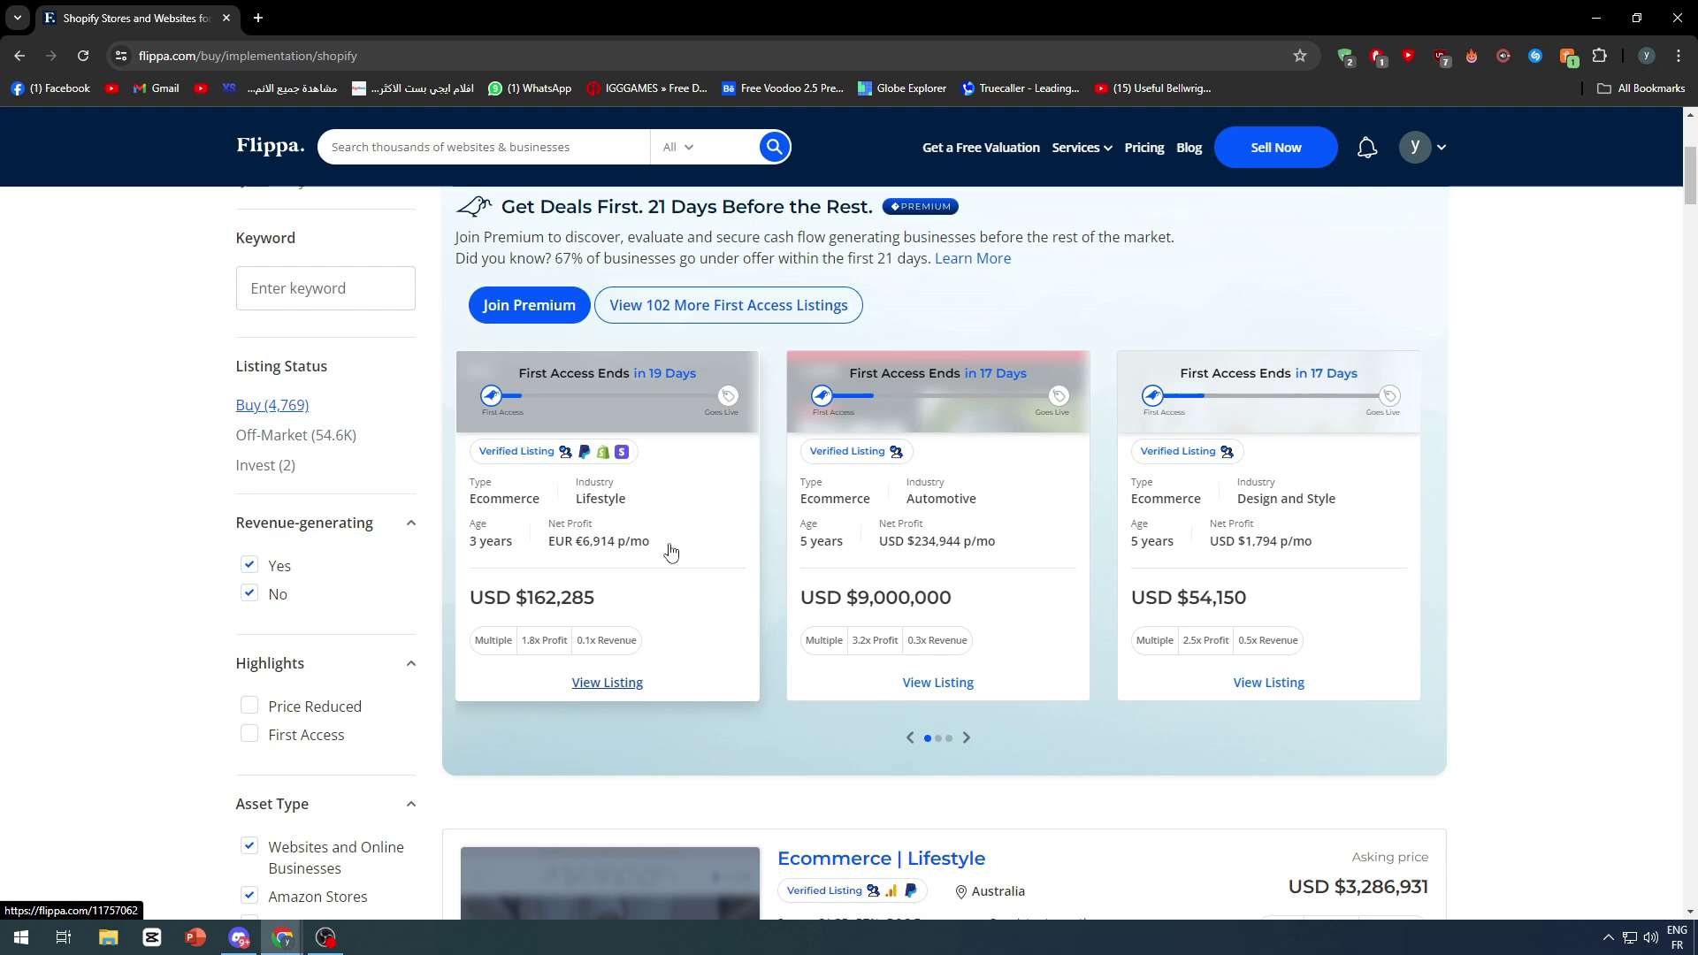
{"action": "scroll", "coordinate": [672, 546], "scroll_direction": "down", "scroll_amount": 2}
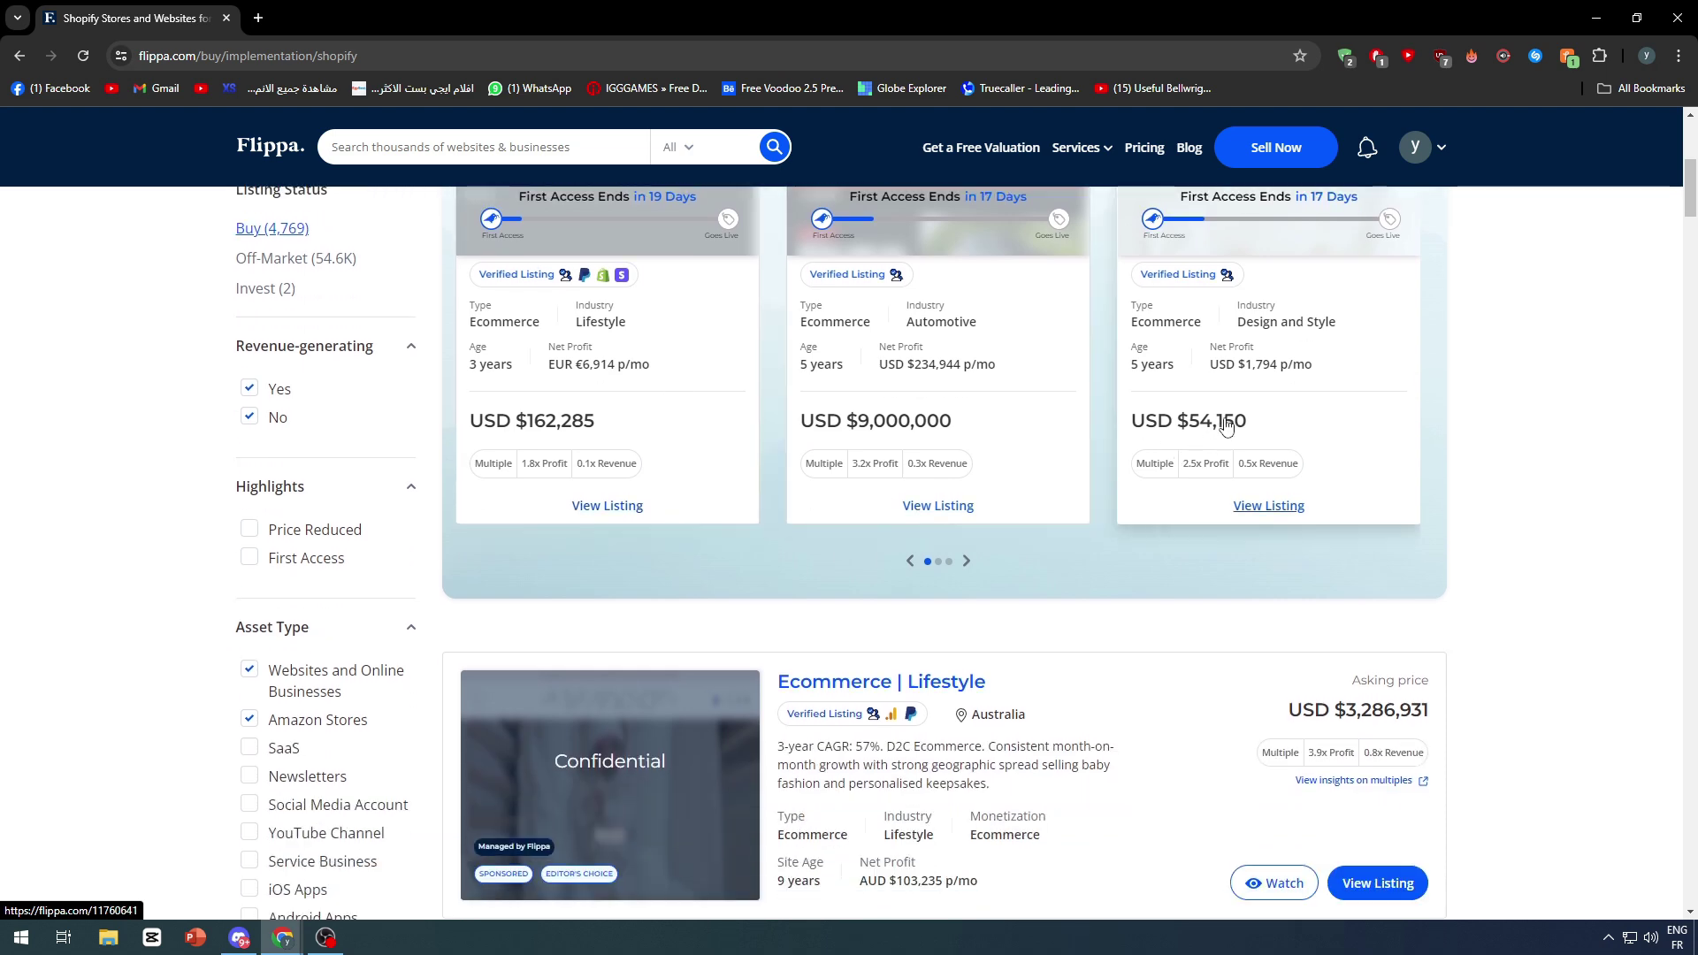
{"action": "scroll", "coordinate": [1228, 425], "scroll_direction": "down", "scroll_amount": 2}
{"action": "scroll", "coordinate": [1227, 425], "scroll_direction": "down", "scroll_amount": 1}
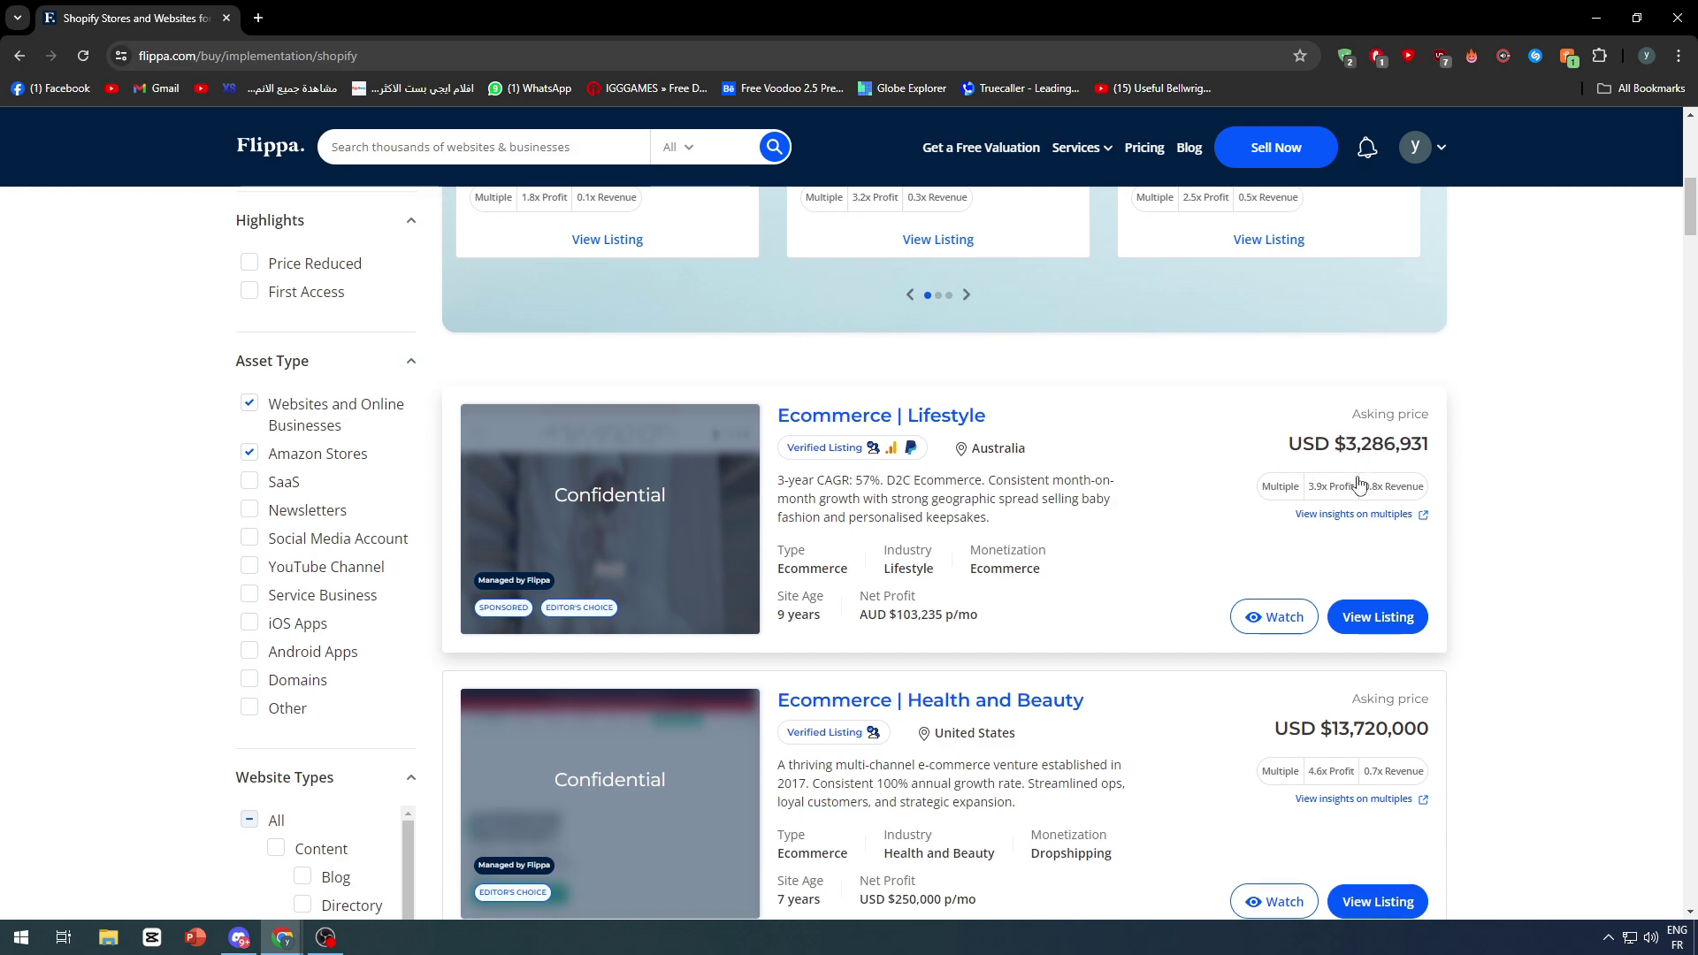
{"action": "scroll", "coordinate": [1399, 451], "scroll_direction": "down", "scroll_amount": 3}
{"action": "scroll", "coordinate": [1353, 490], "scroll_direction": "down", "scroll_amount": 3}
{"action": "scroll", "coordinate": [1184, 491], "scroll_direction": "down", "scroll_amount": 2}
{"action": "scroll", "coordinate": [1184, 490], "scroll_direction": "down", "scroll_amount": 5}
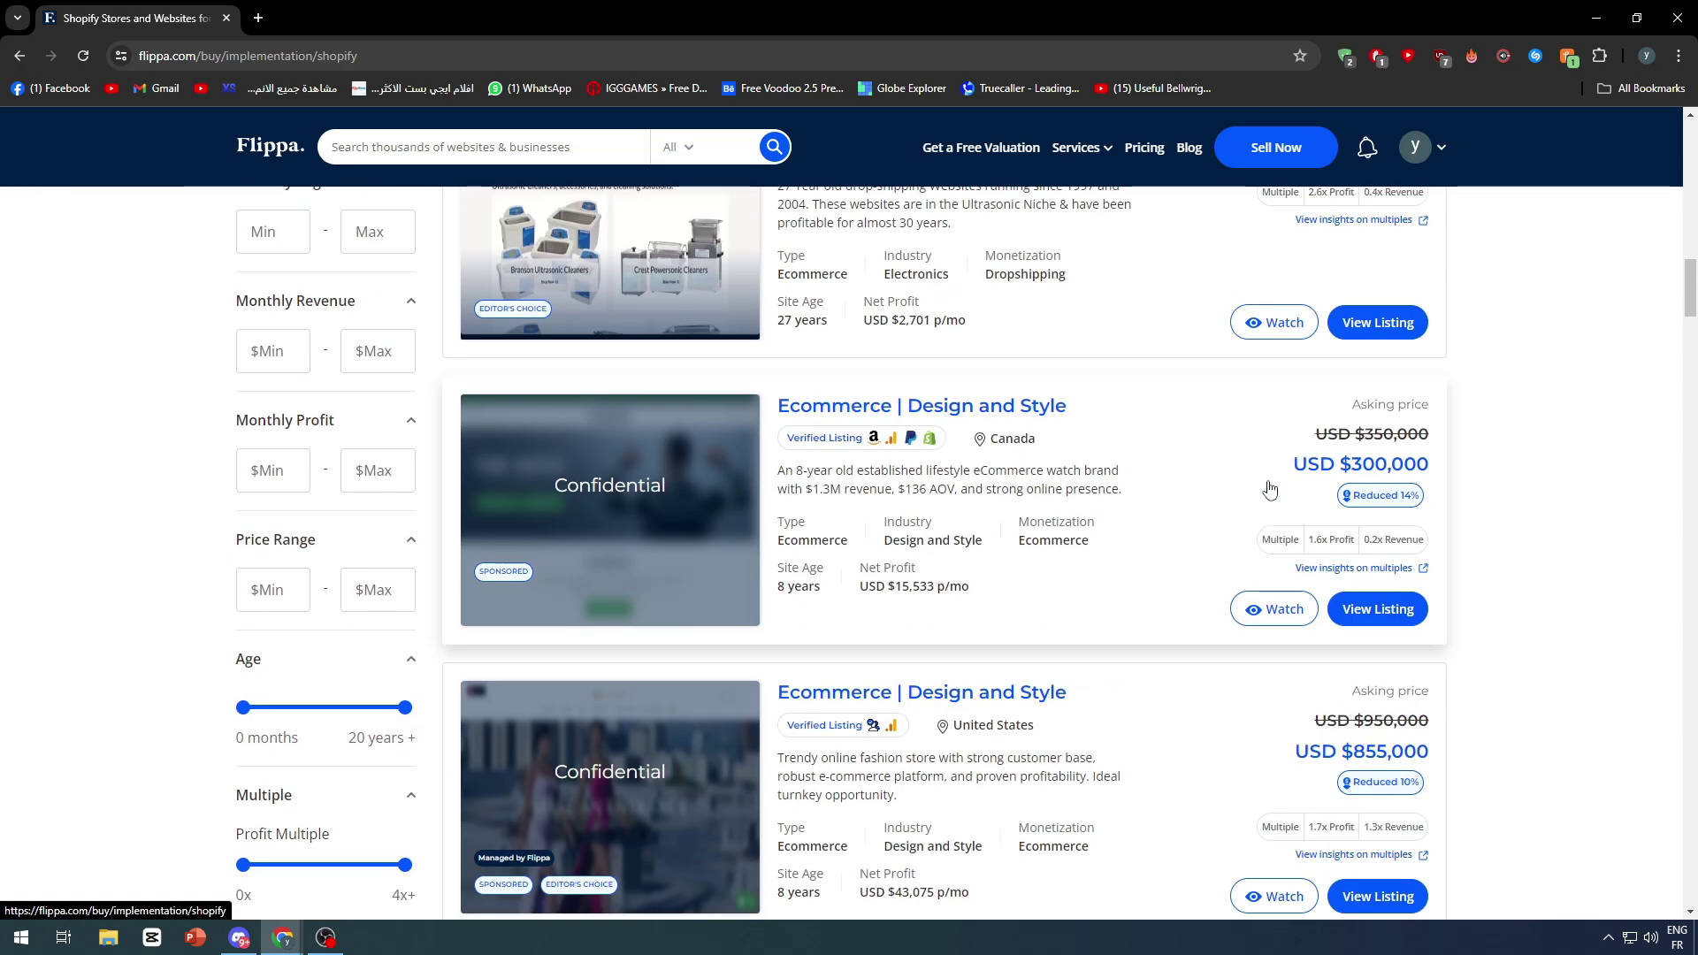
{"action": "scroll", "coordinate": [1184, 491], "scroll_direction": "down", "scroll_amount": 1}
{"action": "scroll", "coordinate": [1182, 475], "scroll_direction": "down", "scroll_amount": 2}
{"action": "scroll", "coordinate": [1179, 474], "scroll_direction": "up", "scroll_amount": 2}
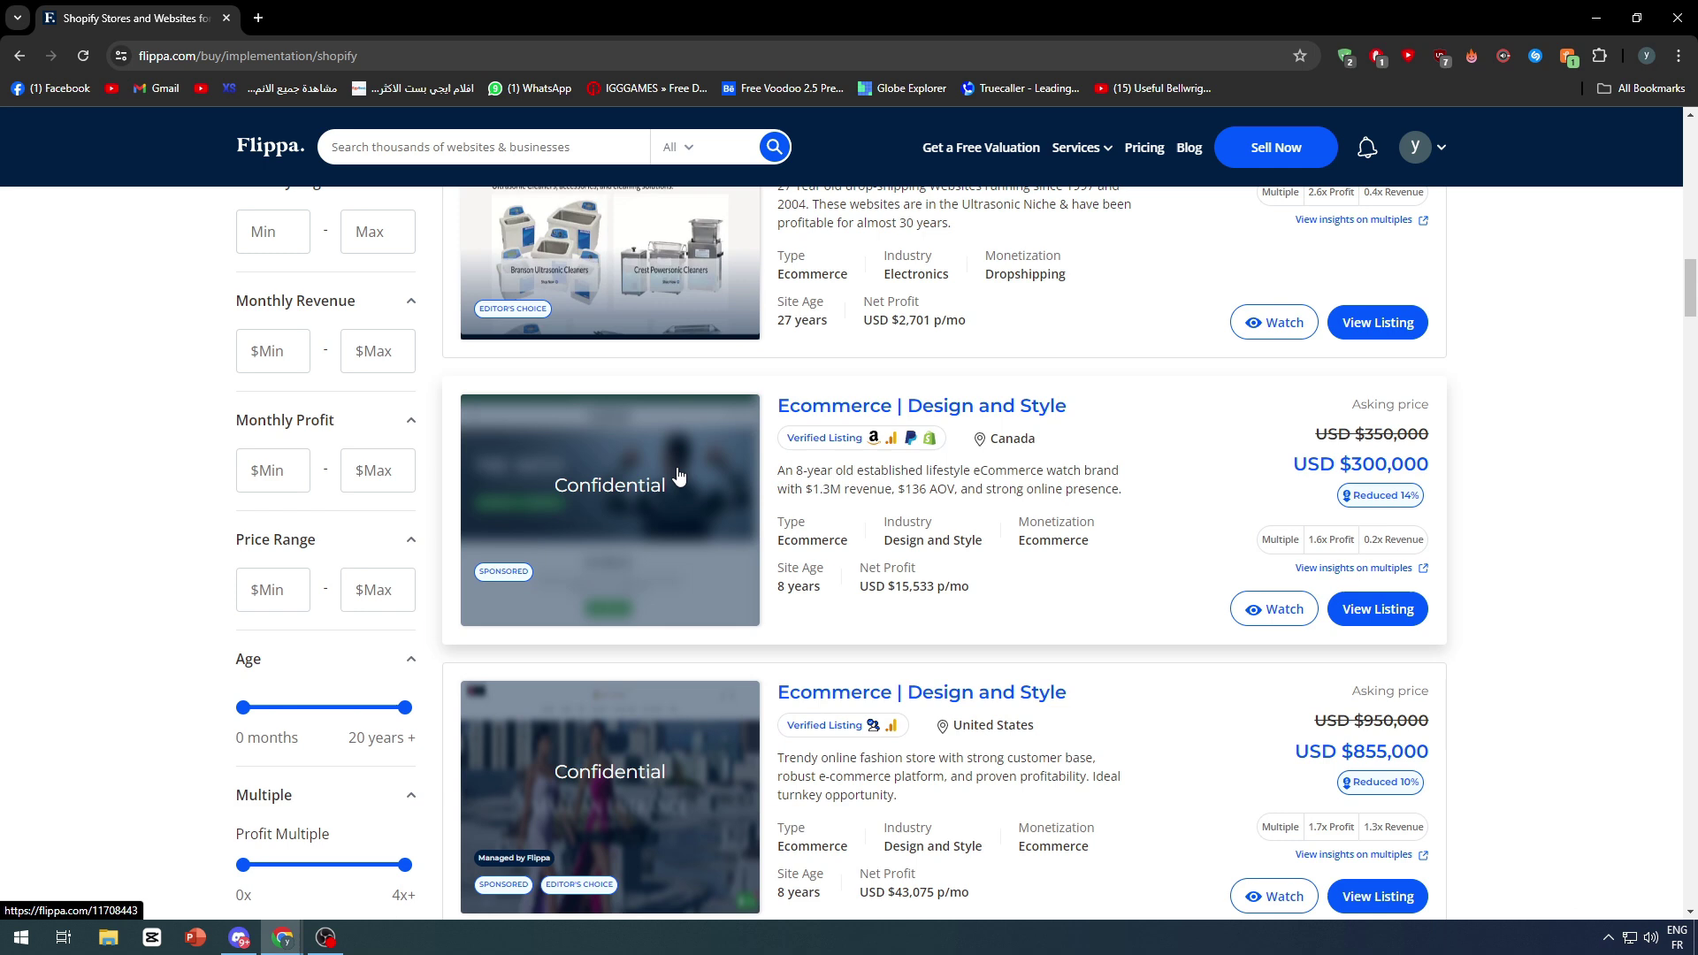
{"action": "scroll", "coordinate": [817, 497], "scroll_direction": "down", "scroll_amount": 1}
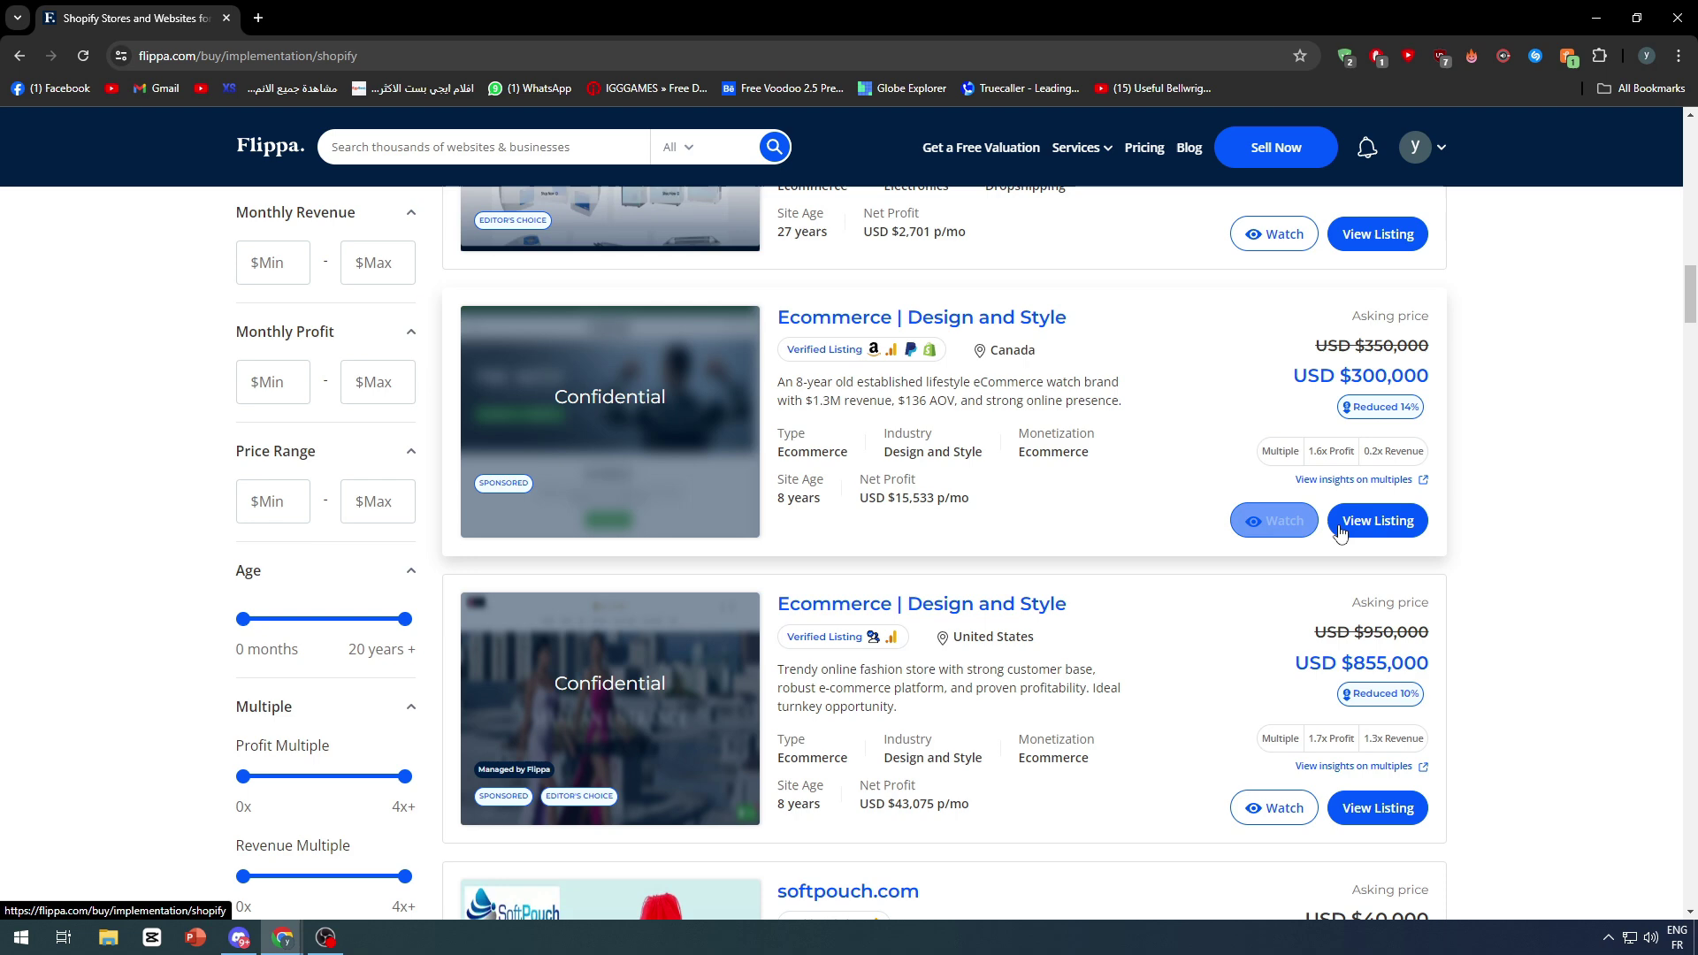
- Open the watch brand listing in new tabs and switch to its details tab
{"action": "middle_click", "coordinate": [1266, 519]}
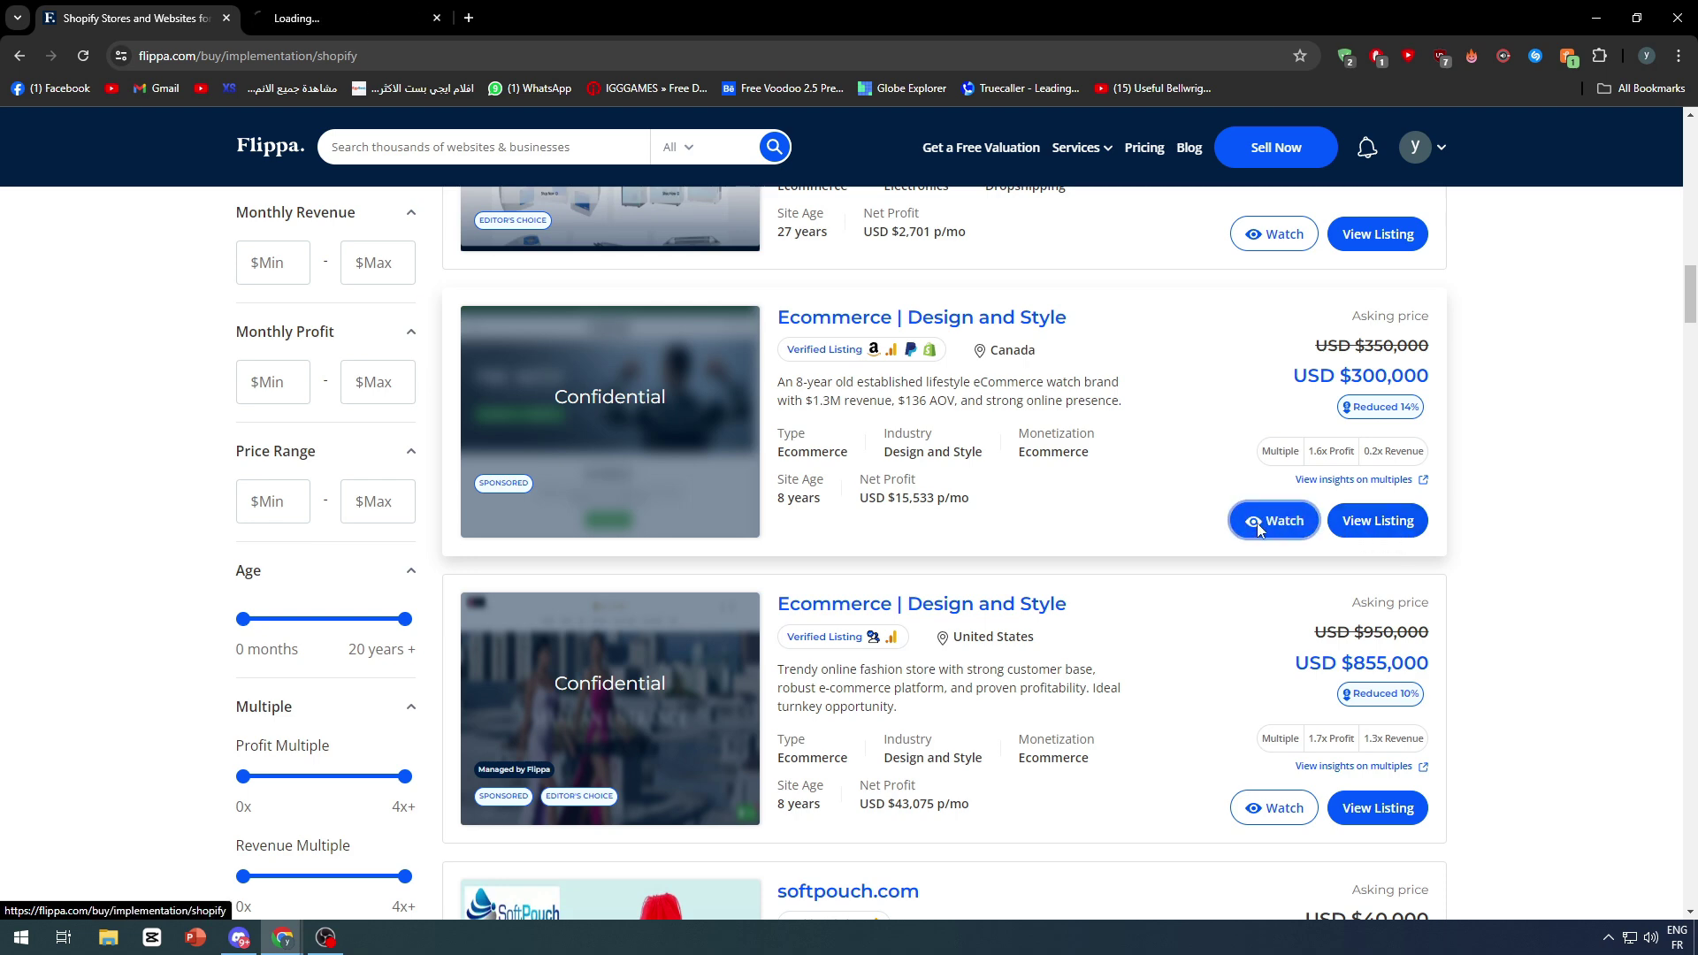
{"action": "middle_click", "coordinate": [1378, 521]}
{"action": "left_click", "coordinate": [349, 17]}
{"action": "mouse_move", "coordinate": [564, 212]}
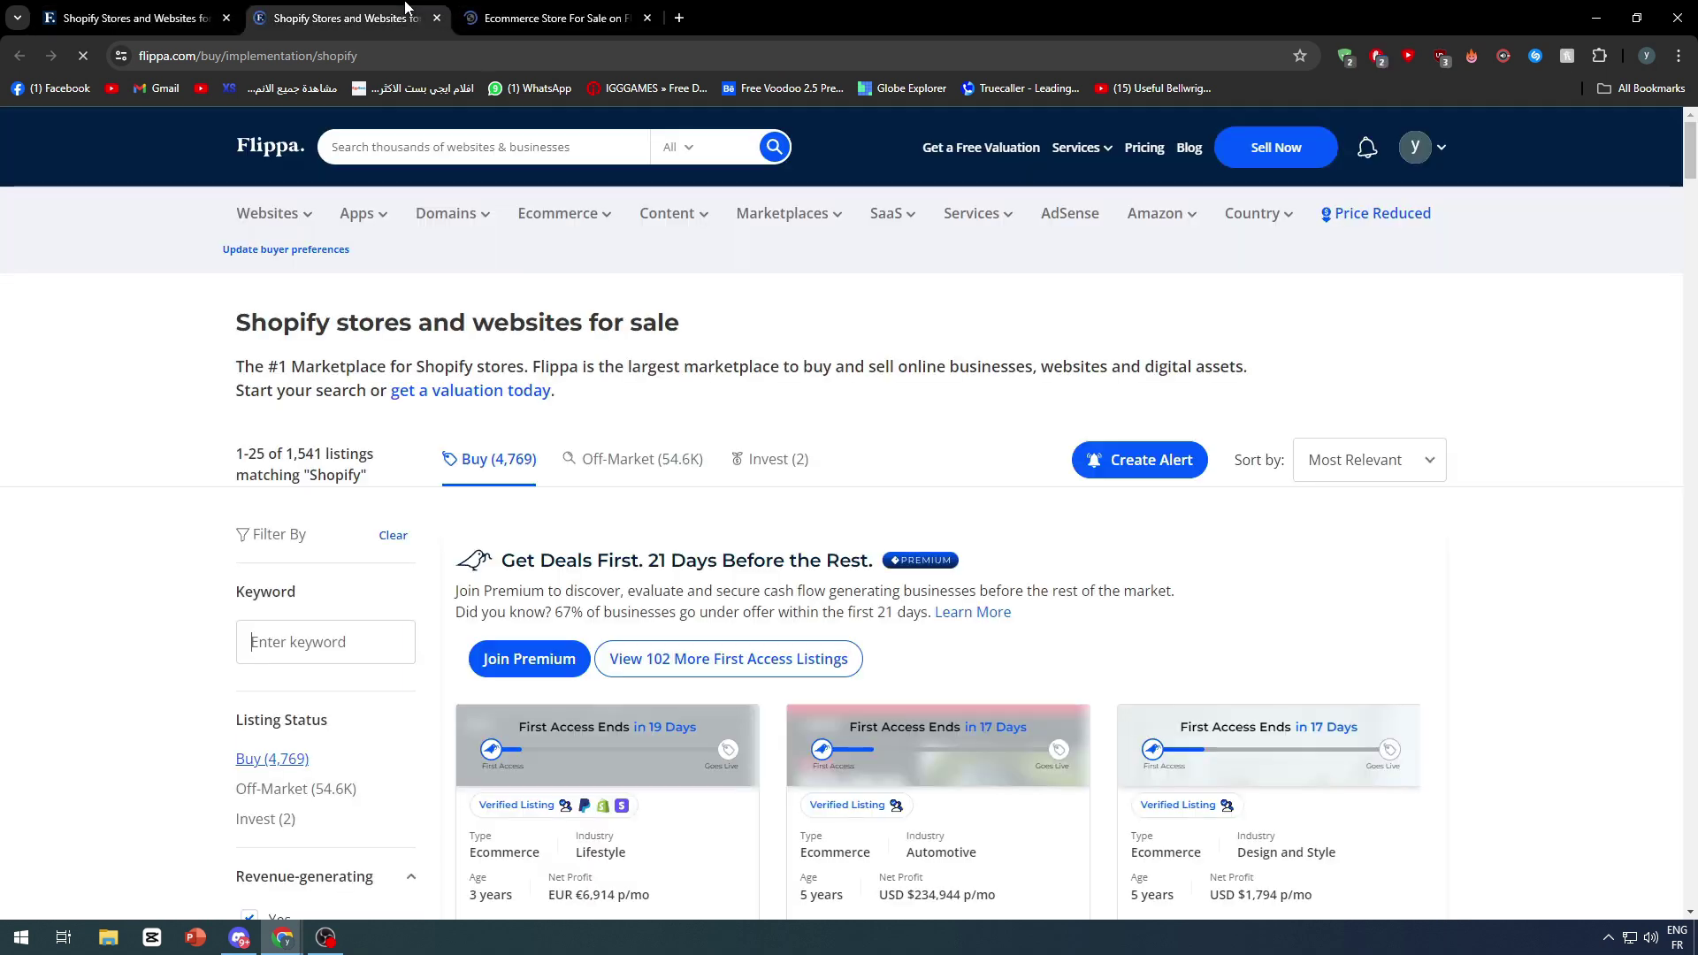
{"action": "left_click", "coordinate": [530, 18]}
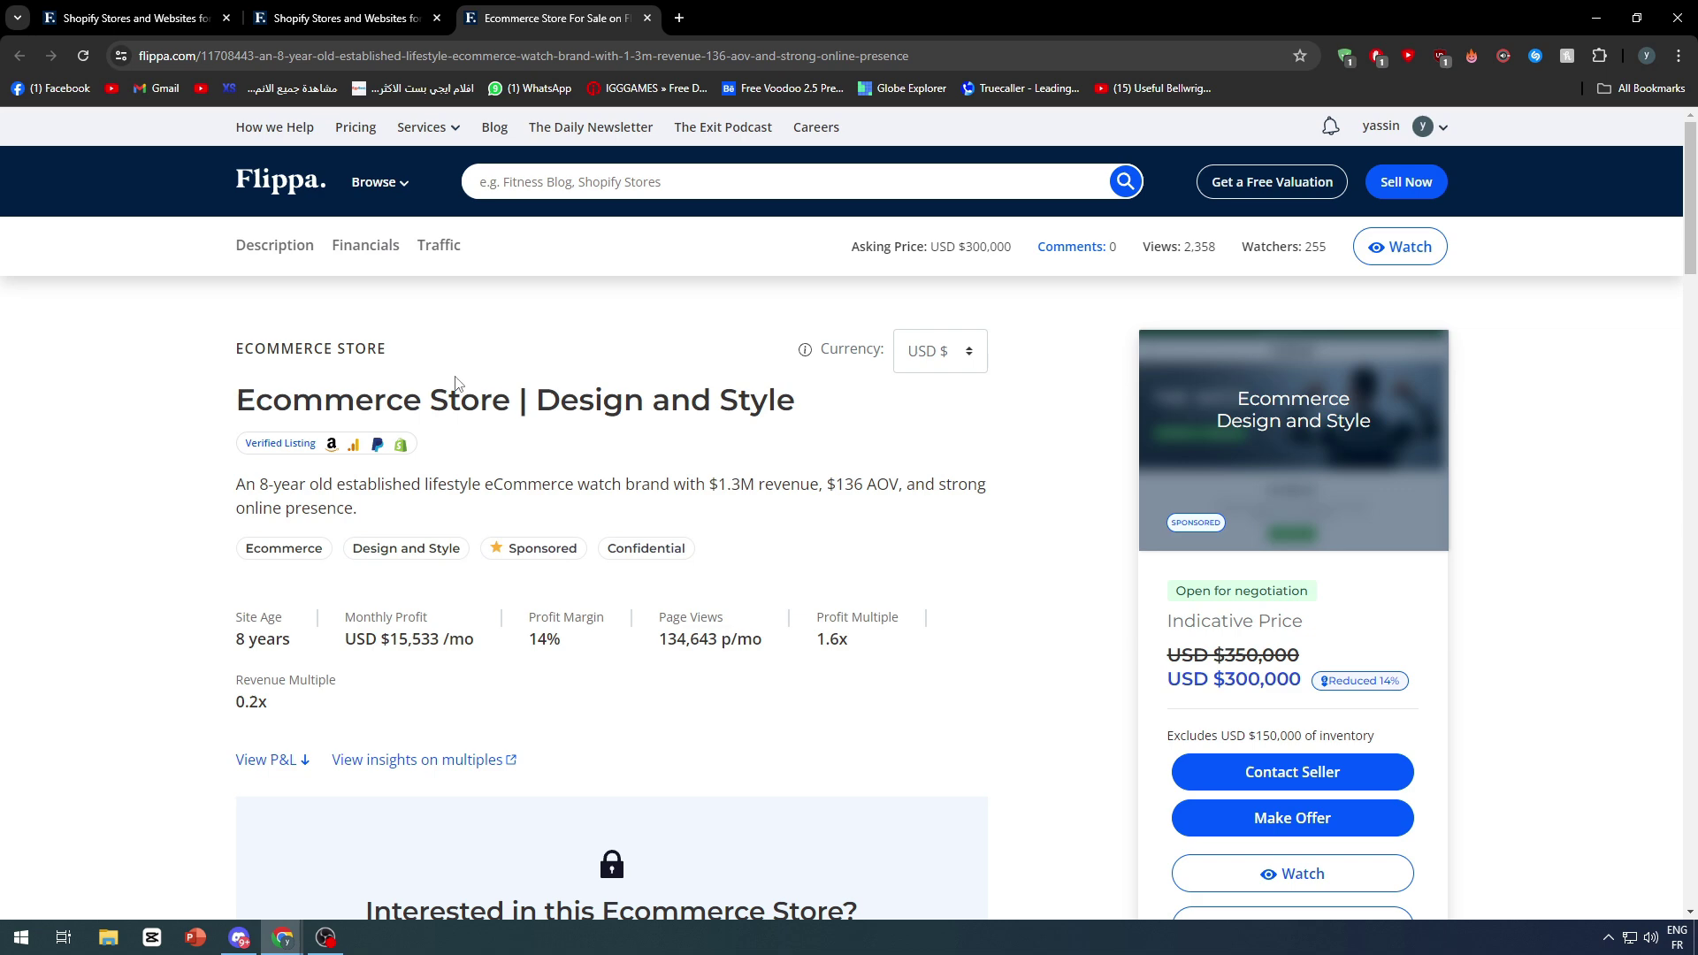
{"action": "scroll", "coordinate": [456, 383], "scroll_direction": "down", "scroll_amount": 2}
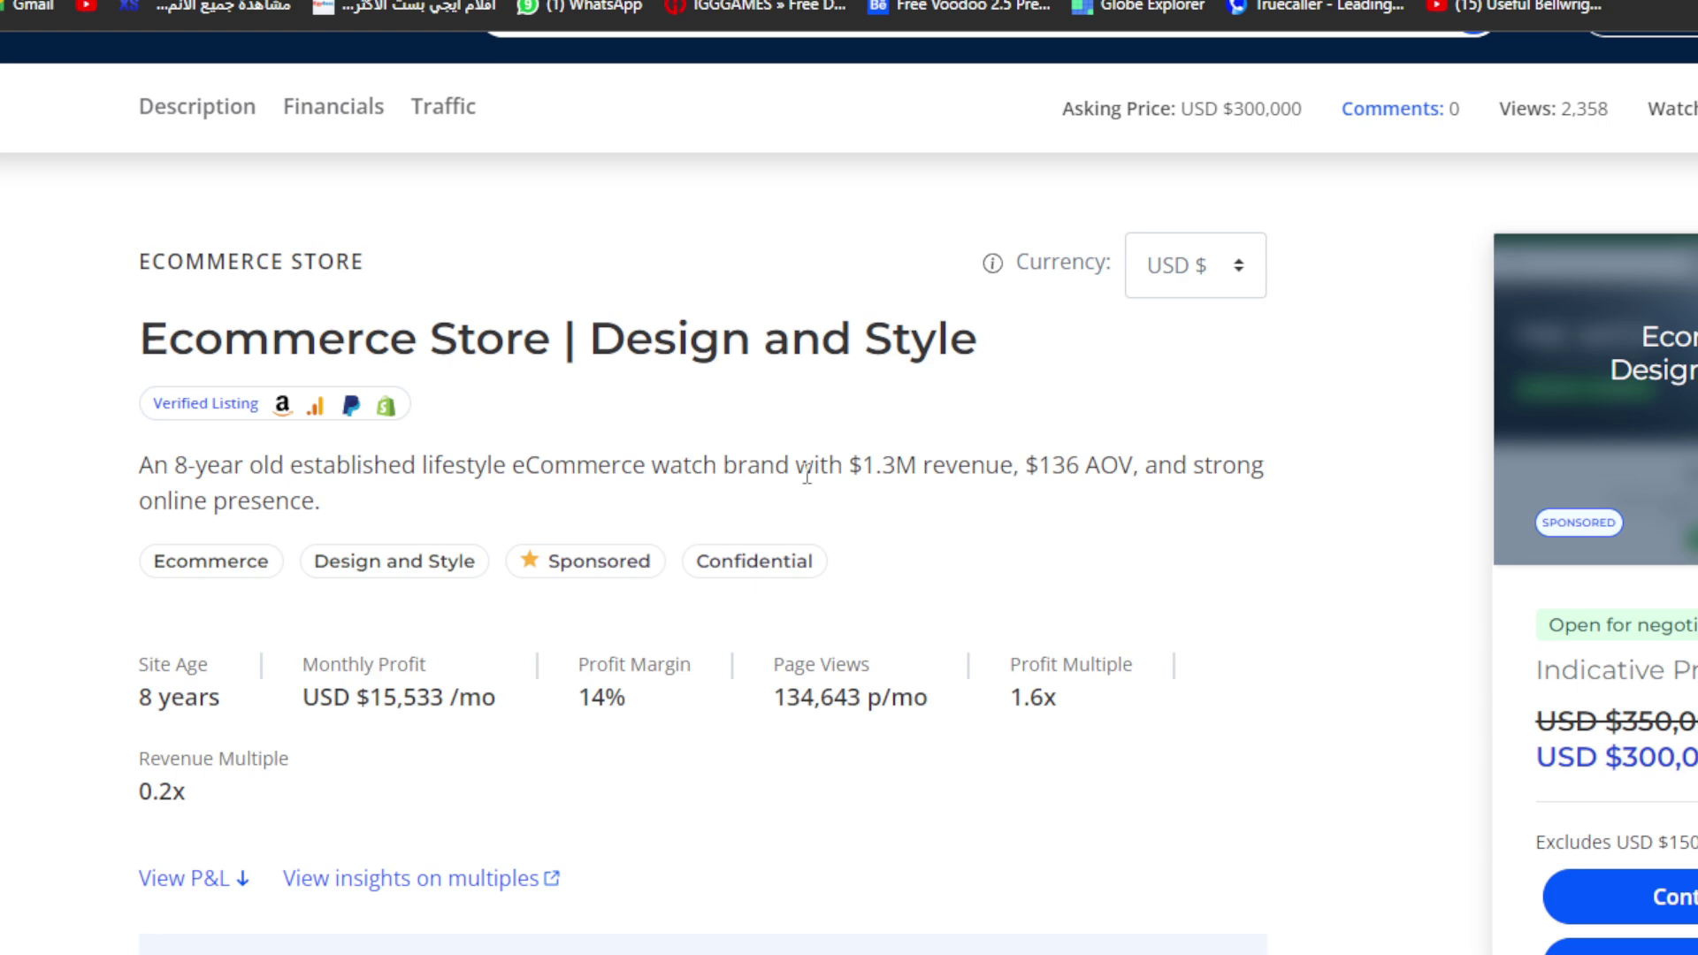
{"action": "scroll", "coordinate": [480, 464], "scroll_direction": "down", "scroll_amount": 2}
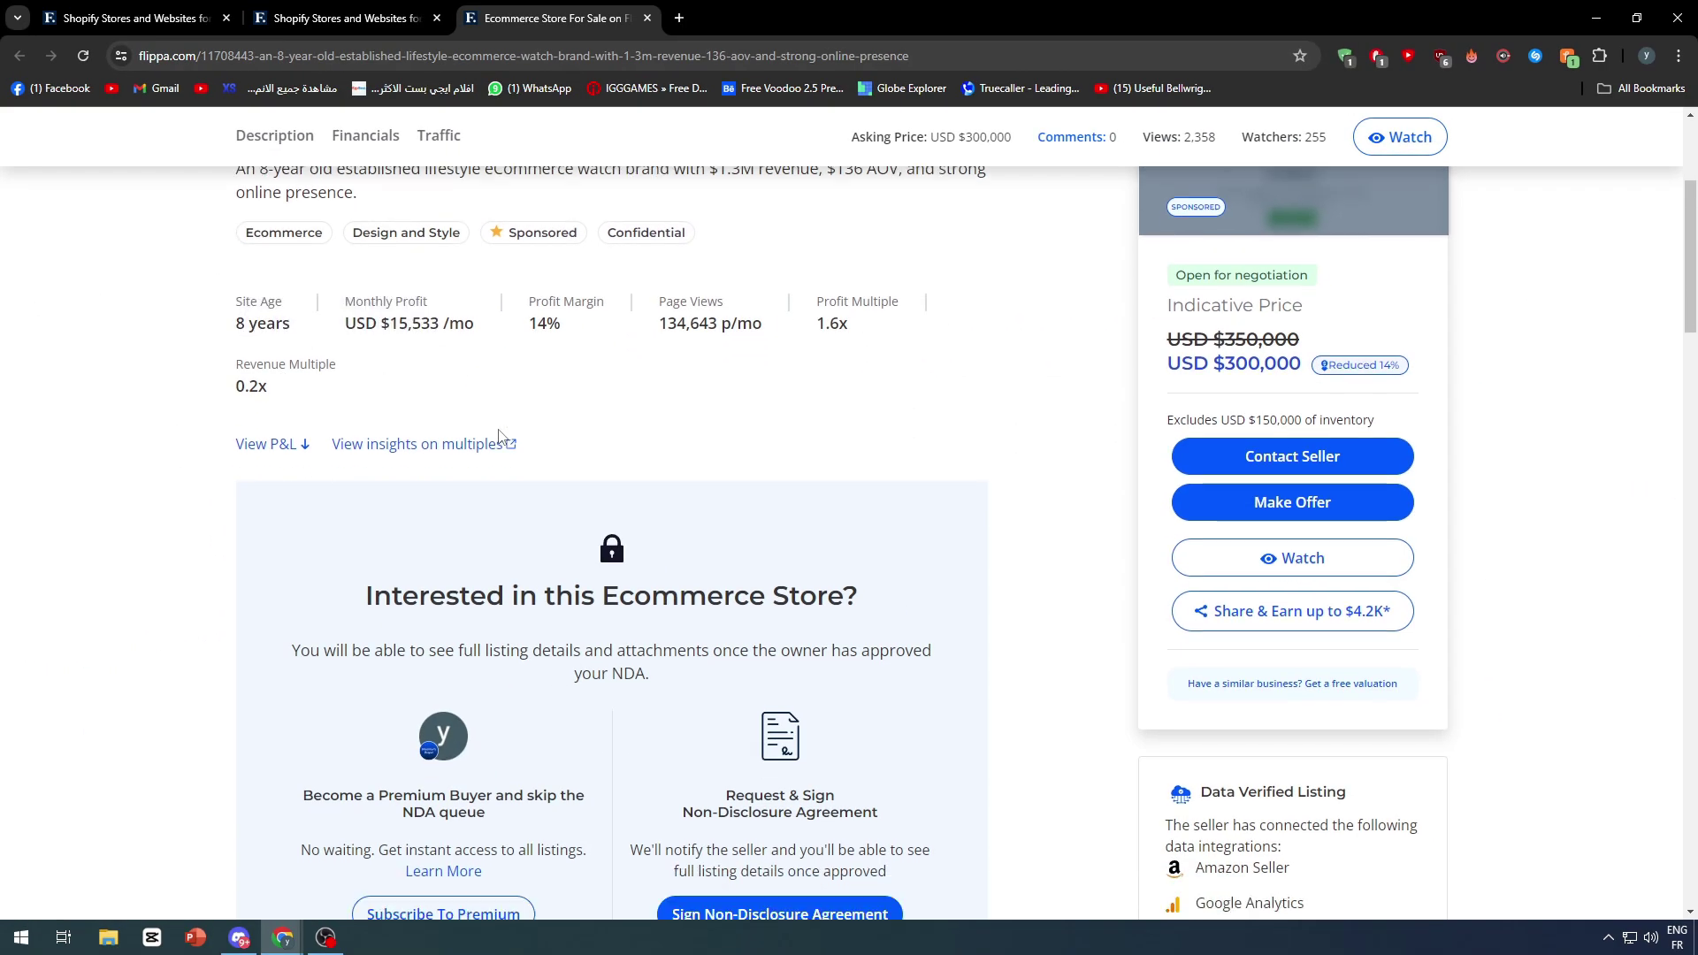
{"action": "scroll", "coordinate": [502, 437], "scroll_direction": "down", "scroll_amount": 3}
{"action": "scroll", "coordinate": [501, 437], "scroll_direction": "up", "scroll_amount": 2}
{"action": "left_click_drag", "start_coordinate": [372, 468], "coordinate": [897, 456]}
{"action": "left_click_drag", "start_coordinate": [494, 524], "coordinate": [487, 524]}
{"action": "scroll", "coordinate": [495, 524], "scroll_direction": "down", "scroll_amount": 1}
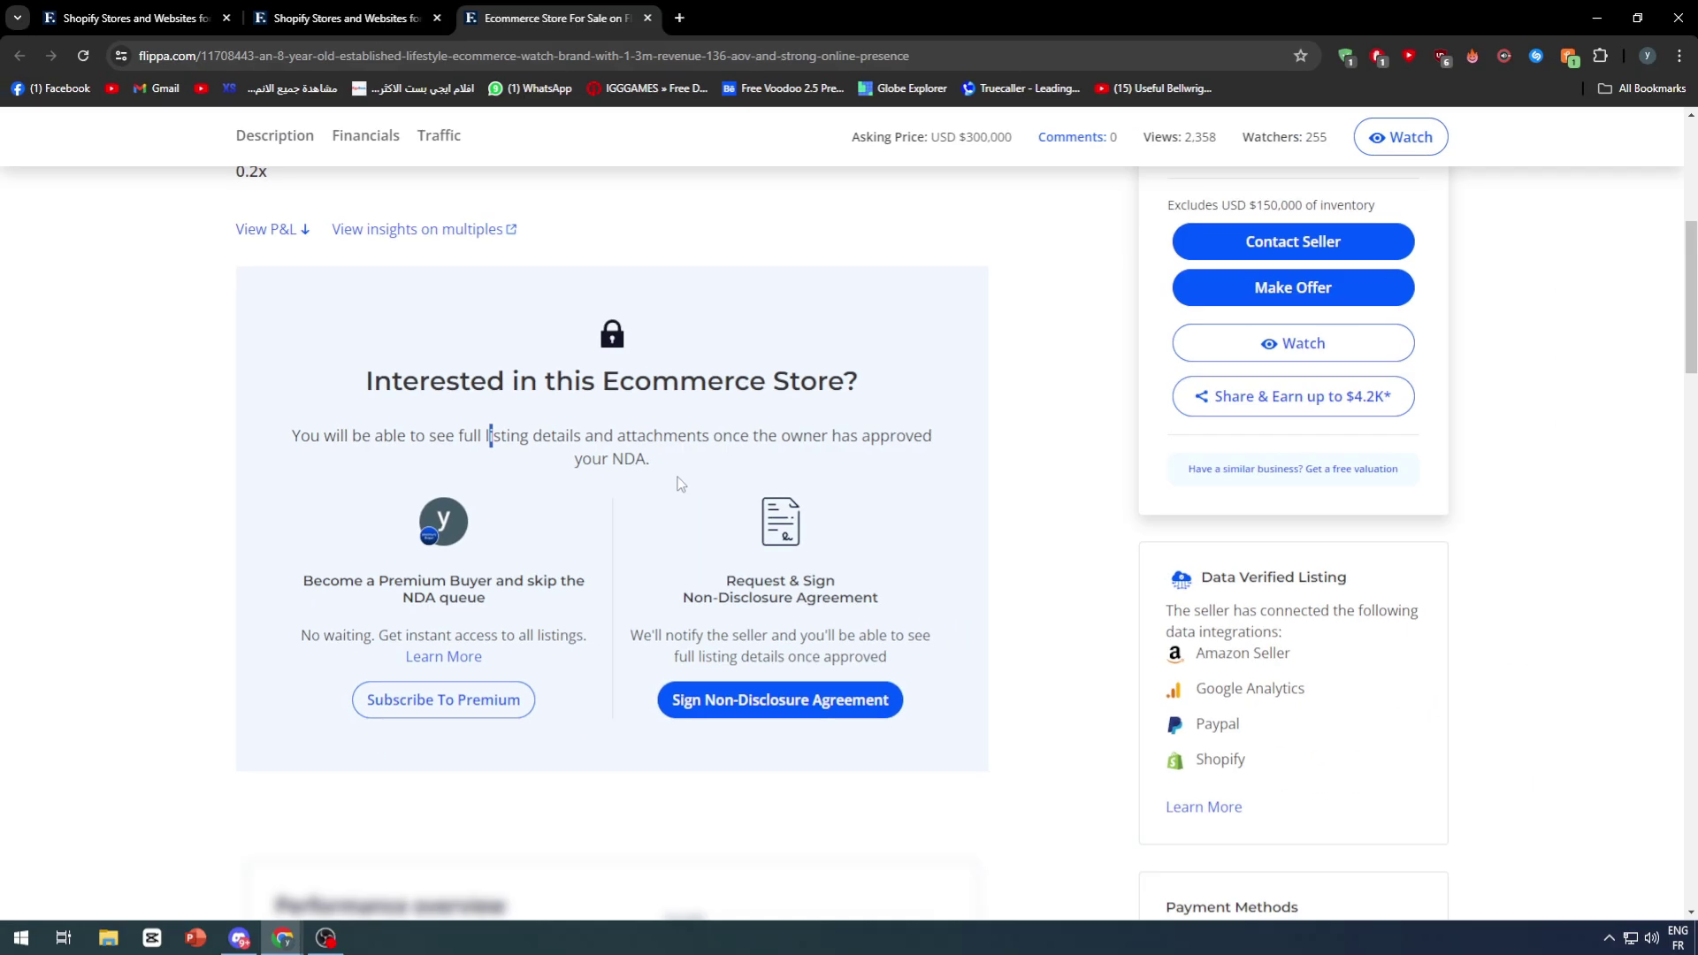
{"action": "scroll", "coordinate": [673, 553], "scroll_direction": "down", "scroll_amount": 3}
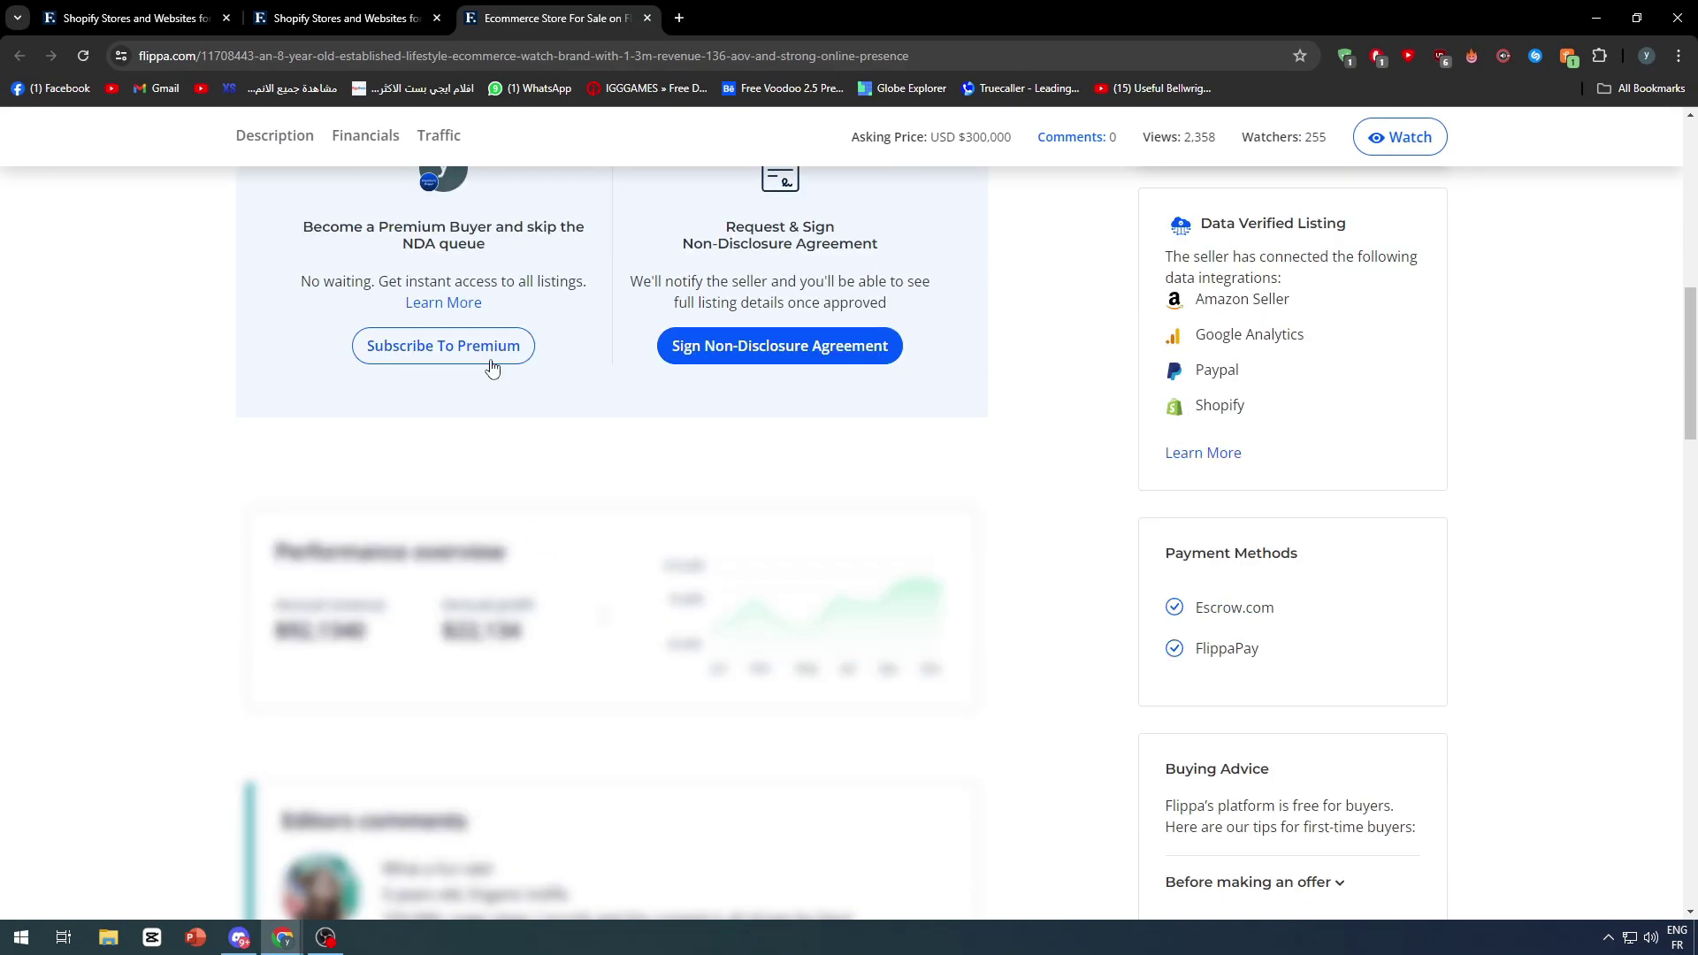
{"action": "scroll", "coordinate": [491, 369], "scroll_direction": "up", "scroll_amount": 3}
{"action": "scroll", "coordinate": [567, 435], "scroll_direction": "up", "scroll_amount": 2}
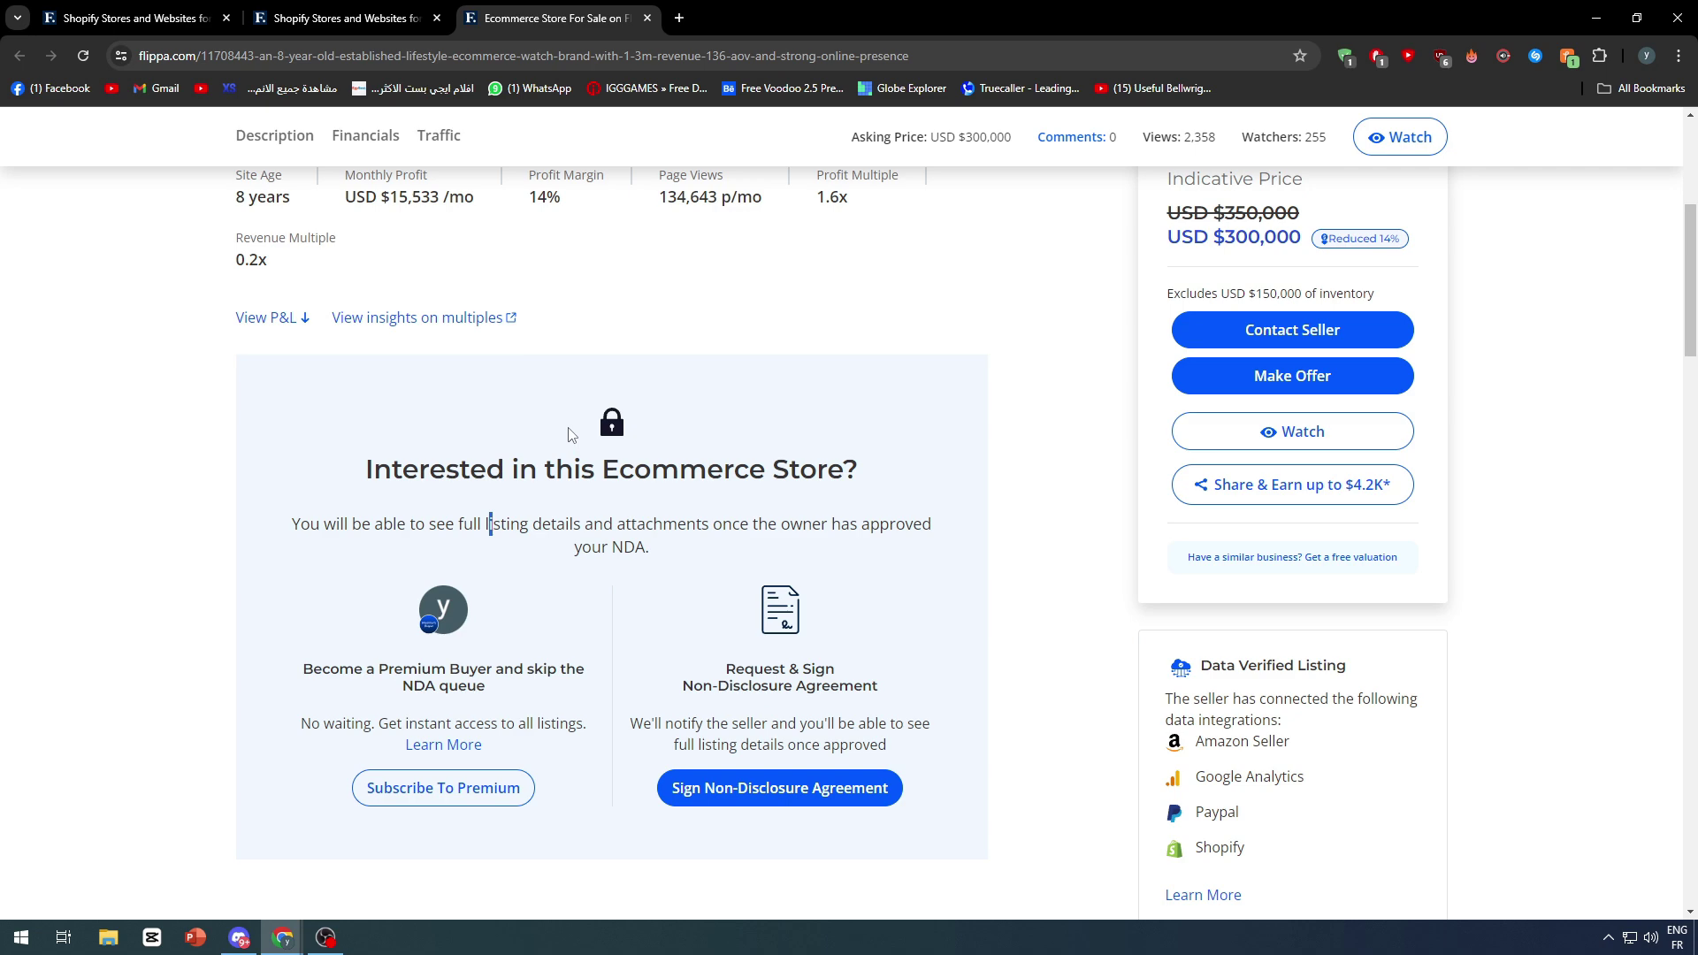
{"action": "scroll", "coordinate": [570, 433], "scroll_direction": "down", "scroll_amount": 1}
{"action": "scroll", "coordinate": [570, 434], "scroll_direction": "up", "scroll_amount": 3}
{"action": "scroll", "coordinate": [766, 437], "scroll_direction": "up", "scroll_amount": 4}
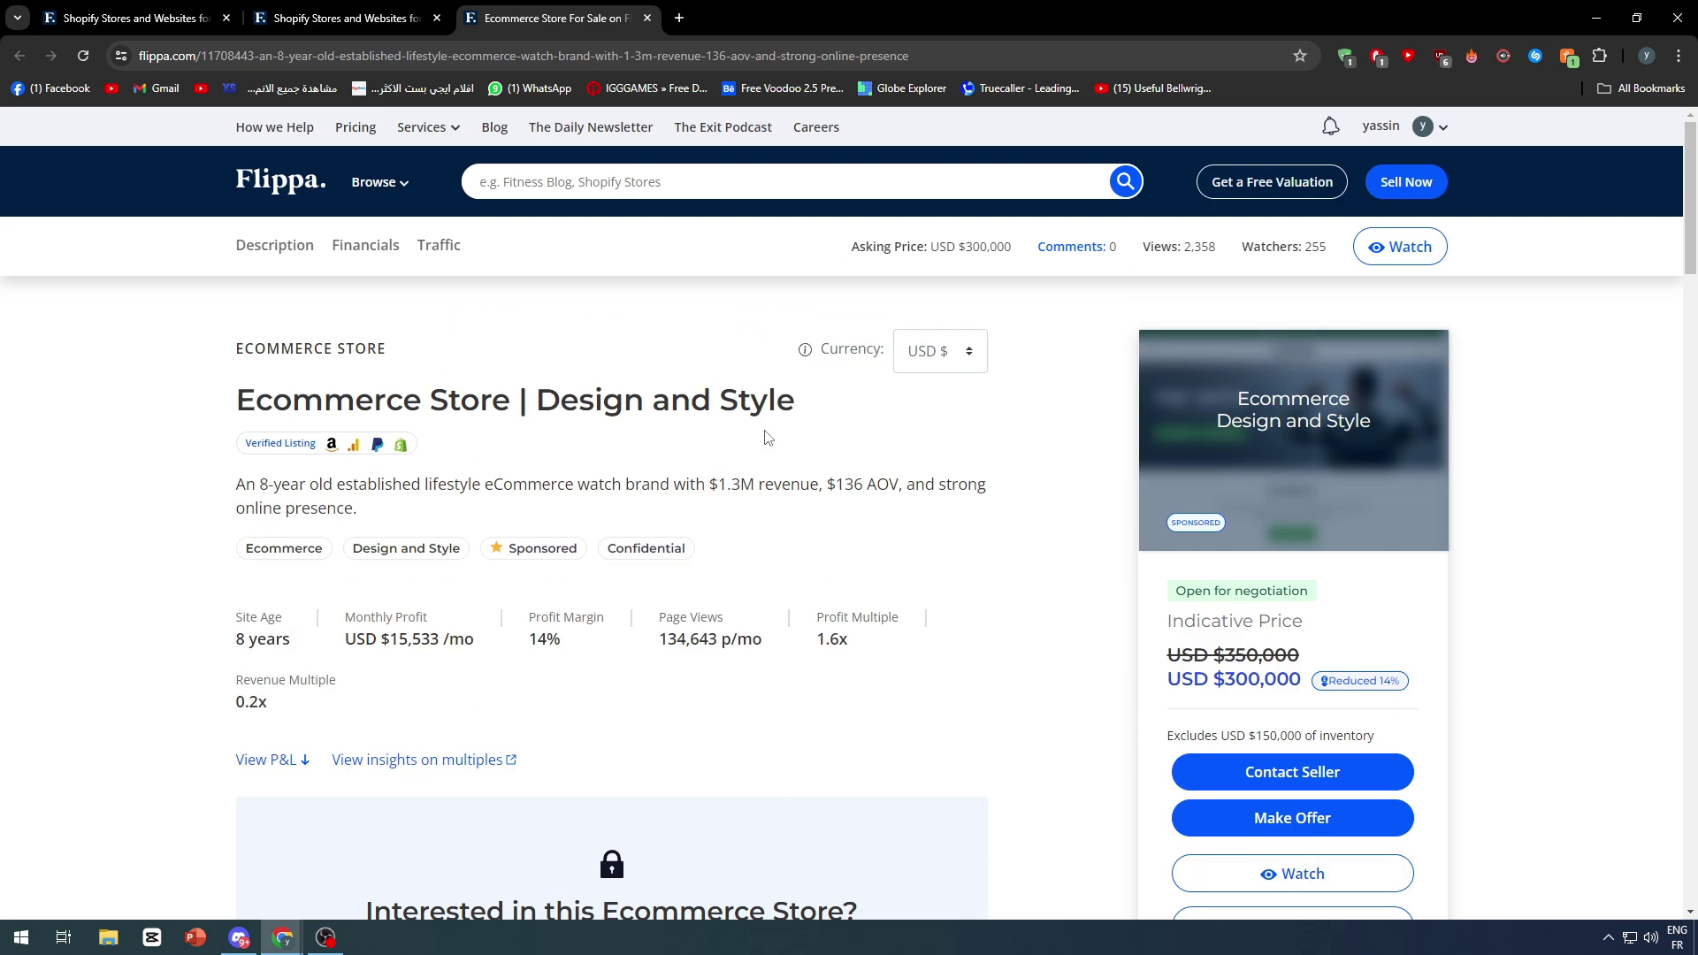
{"action": "scroll", "coordinate": [766, 438], "scroll_direction": "down", "scroll_amount": 5}
{"action": "scroll", "coordinate": [548, 416], "scroll_direction": "down", "scroll_amount": 1}
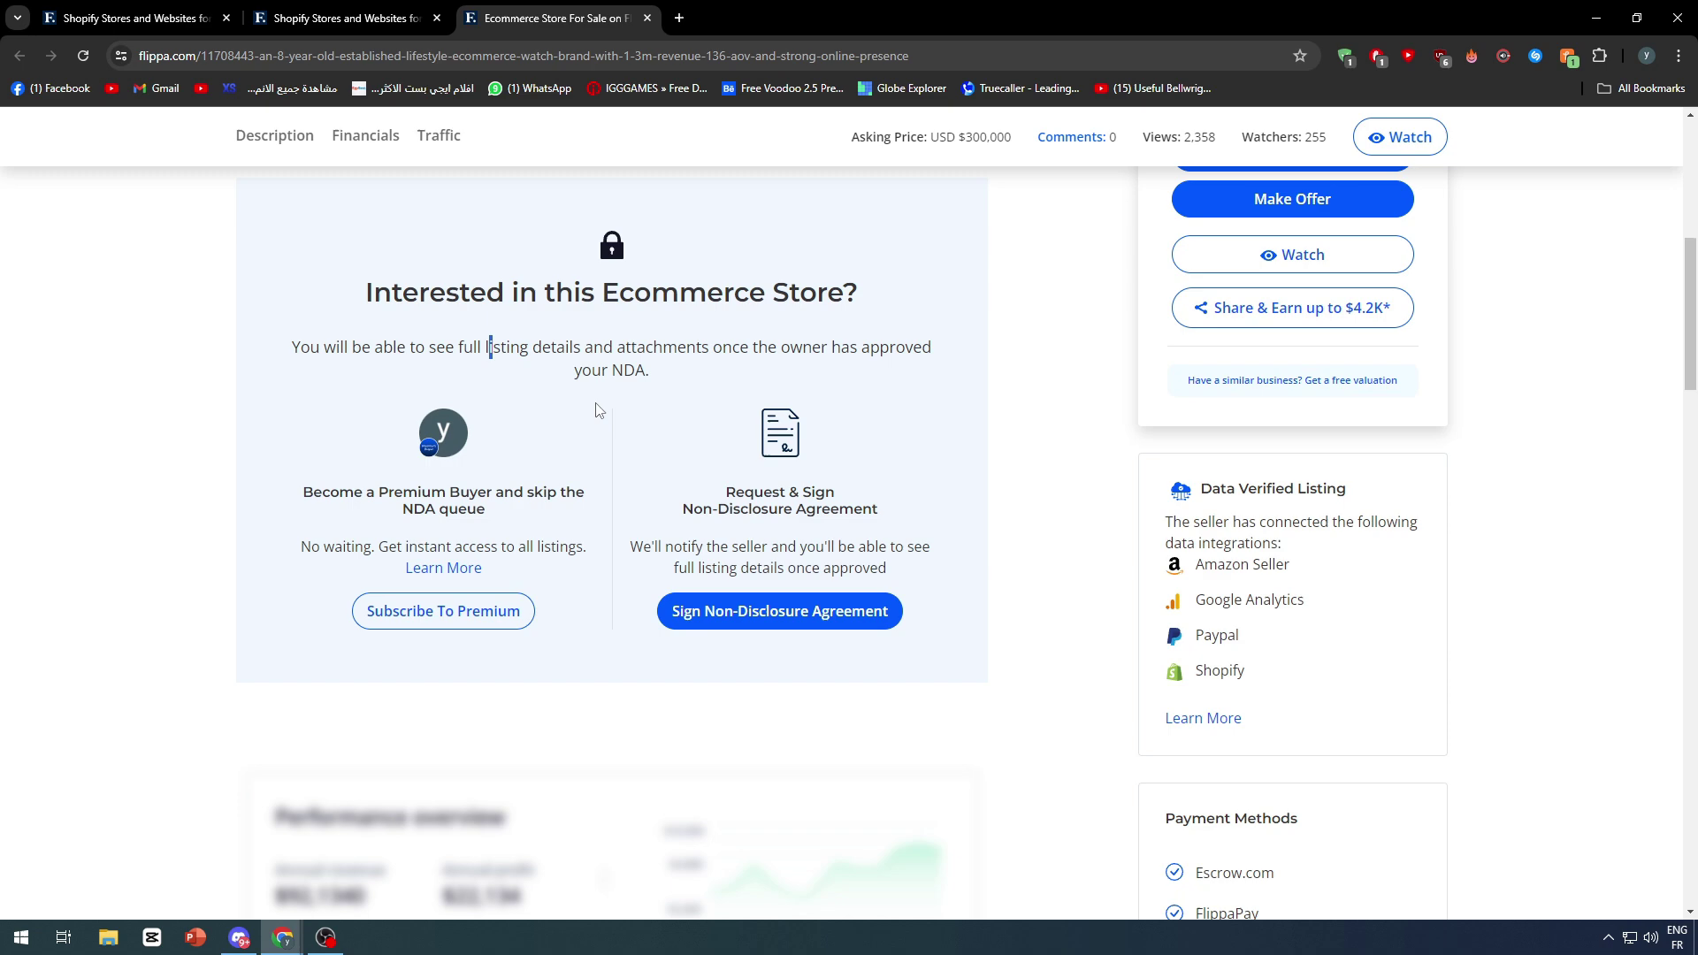
{"action": "scroll", "coordinate": [596, 411], "scroll_direction": "down", "scroll_amount": 3}
{"action": "scroll", "coordinate": [597, 410], "scroll_direction": "down", "scroll_amount": 3}
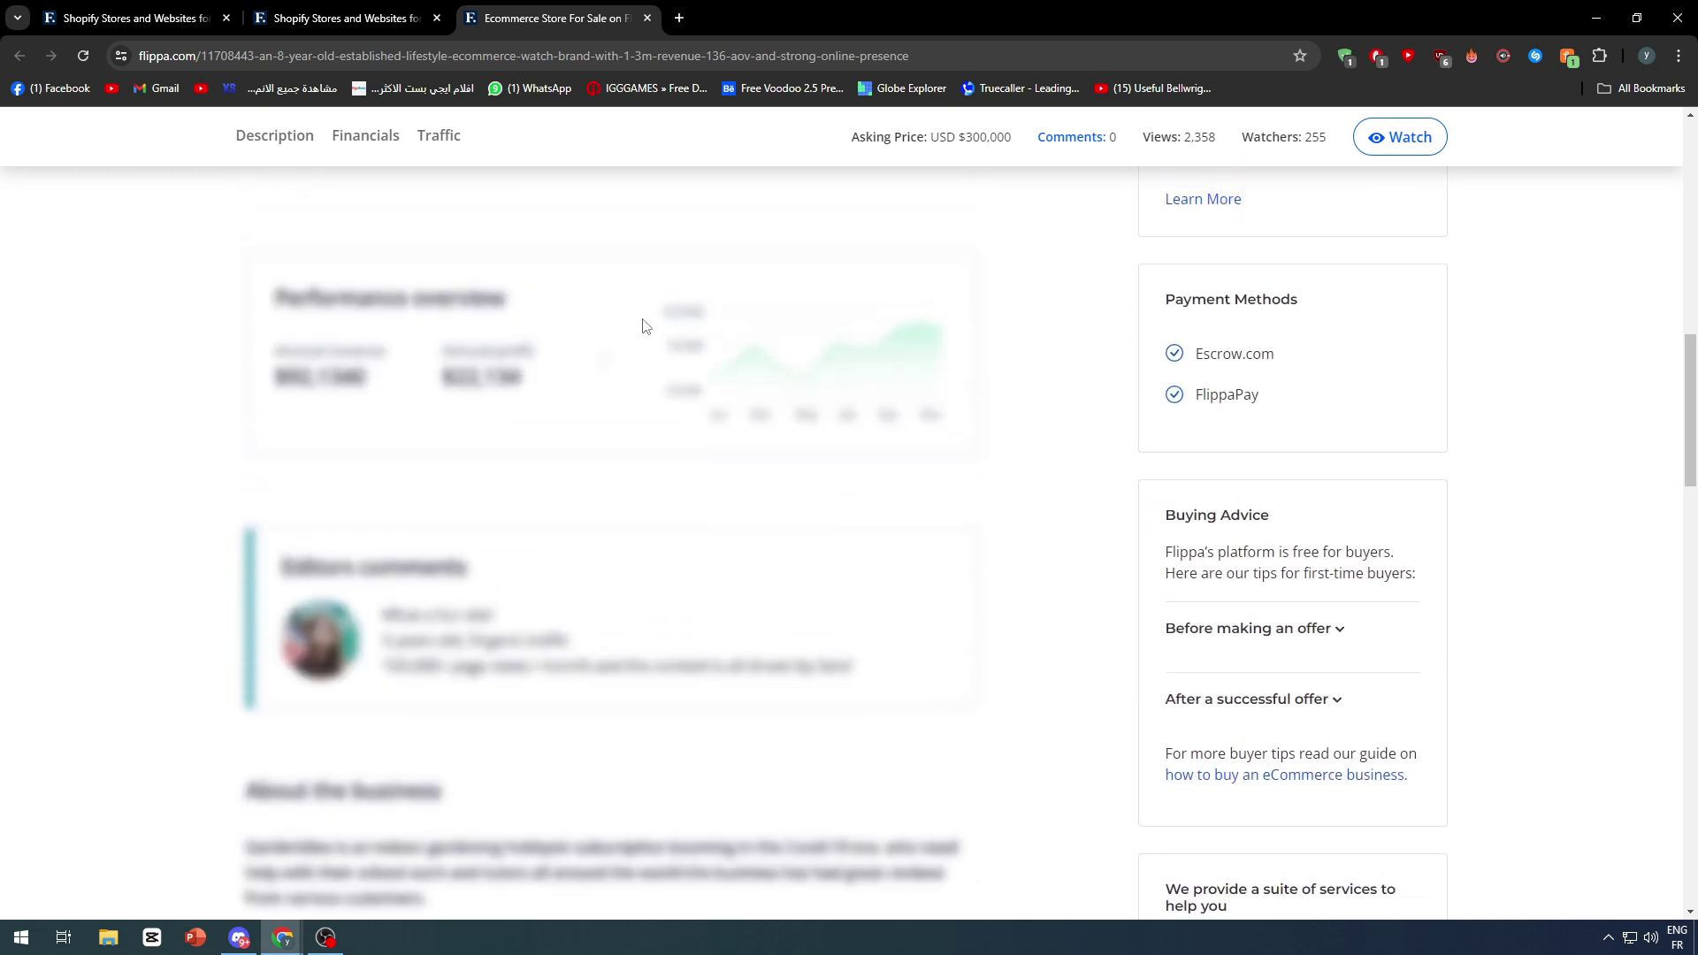
{"action": "scroll", "coordinate": [643, 325], "scroll_direction": "down", "scroll_amount": 3}
{"action": "scroll", "coordinate": [478, 417], "scroll_direction": "down", "scroll_amount": 3}
{"action": "scroll", "coordinate": [339, 447], "scroll_direction": "down", "scroll_amount": 3}
{"action": "scroll", "coordinate": [351, 369], "scroll_direction": "down", "scroll_amount": 4}
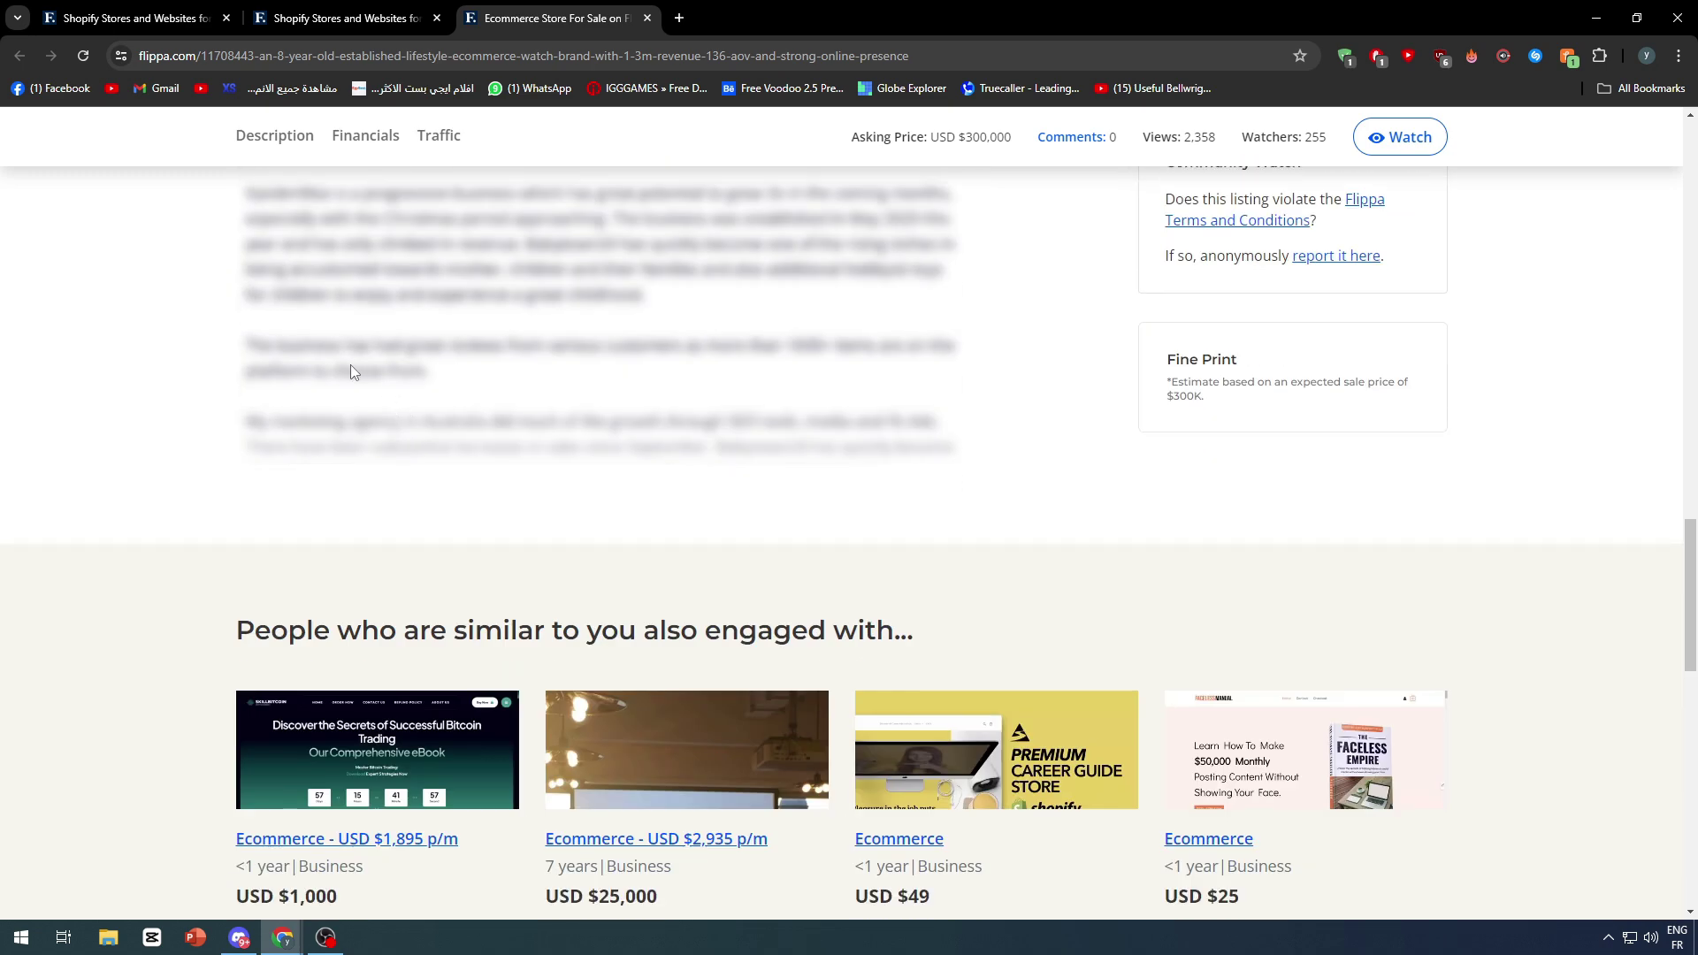
{"action": "scroll", "coordinate": [350, 368], "scroll_direction": "up", "scroll_amount": 4}
{"action": "scroll", "coordinate": [532, 418], "scroll_direction": "up", "scroll_amount": 2}
{"action": "scroll", "coordinate": [520, 406], "scroll_direction": "up", "scroll_amount": 1}
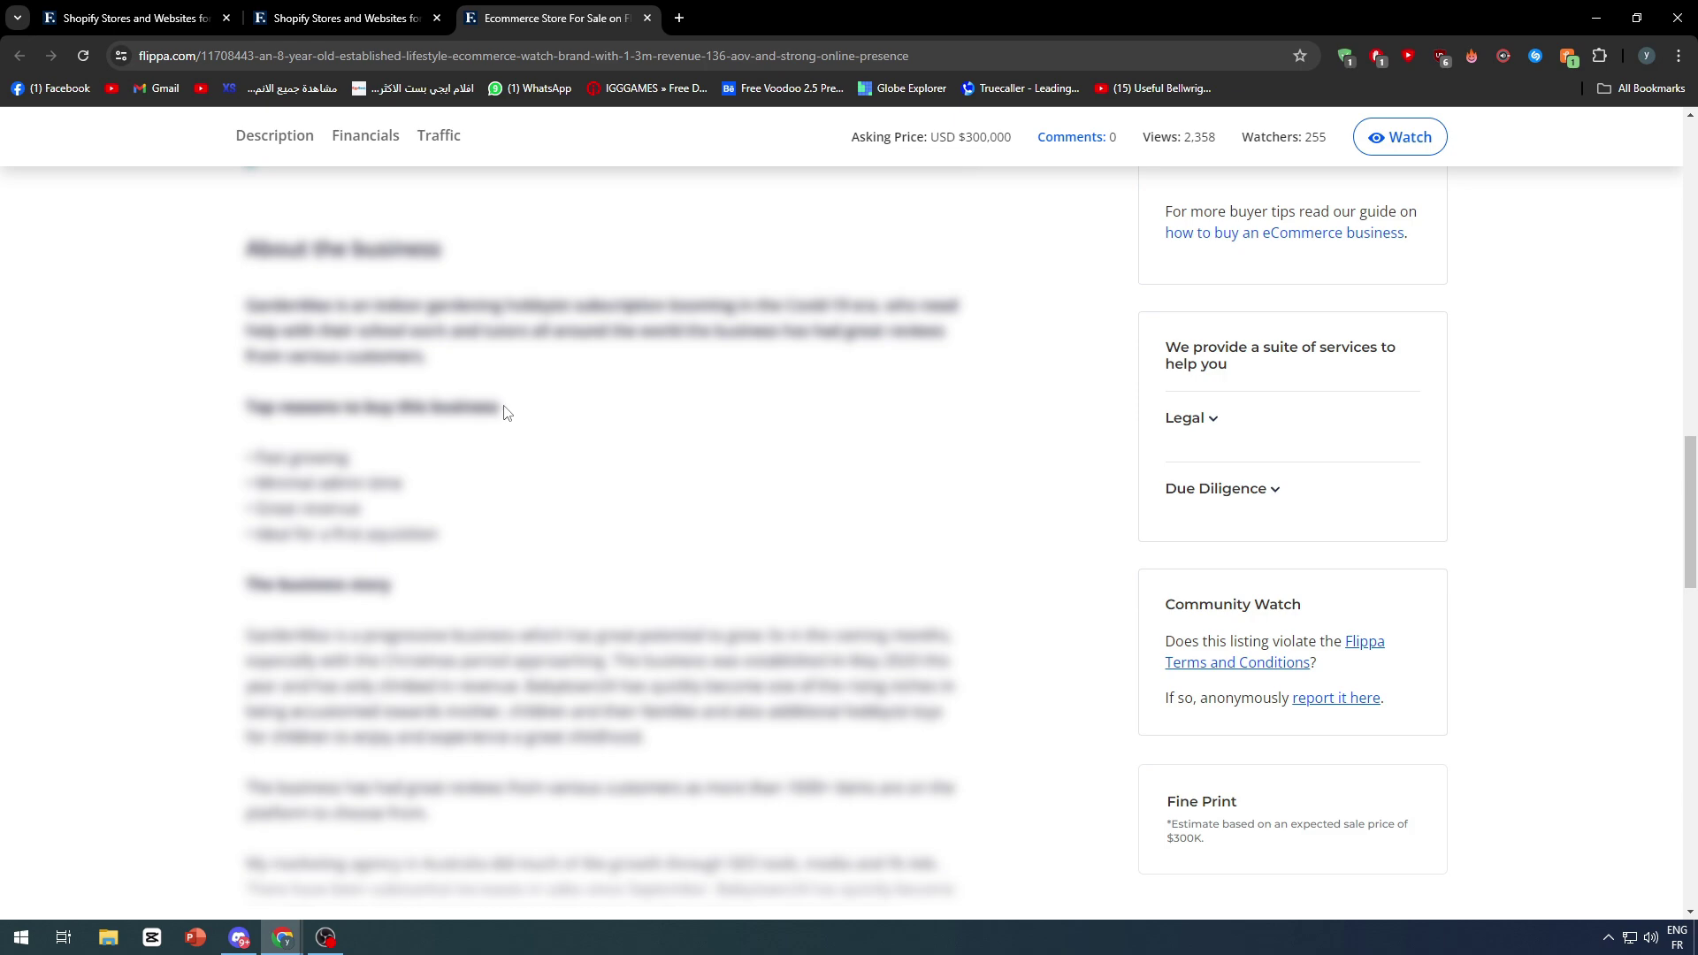
{"action": "scroll", "coordinate": [503, 412], "scroll_direction": "up", "scroll_amount": 5}
{"action": "scroll", "coordinate": [611, 438], "scroll_direction": "up", "scroll_amount": 4}
{"action": "scroll", "coordinate": [611, 439], "scroll_direction": "up", "scroll_amount": 3}
{"action": "scroll", "coordinate": [1011, 347], "scroll_direction": "up", "scroll_amount": 5}
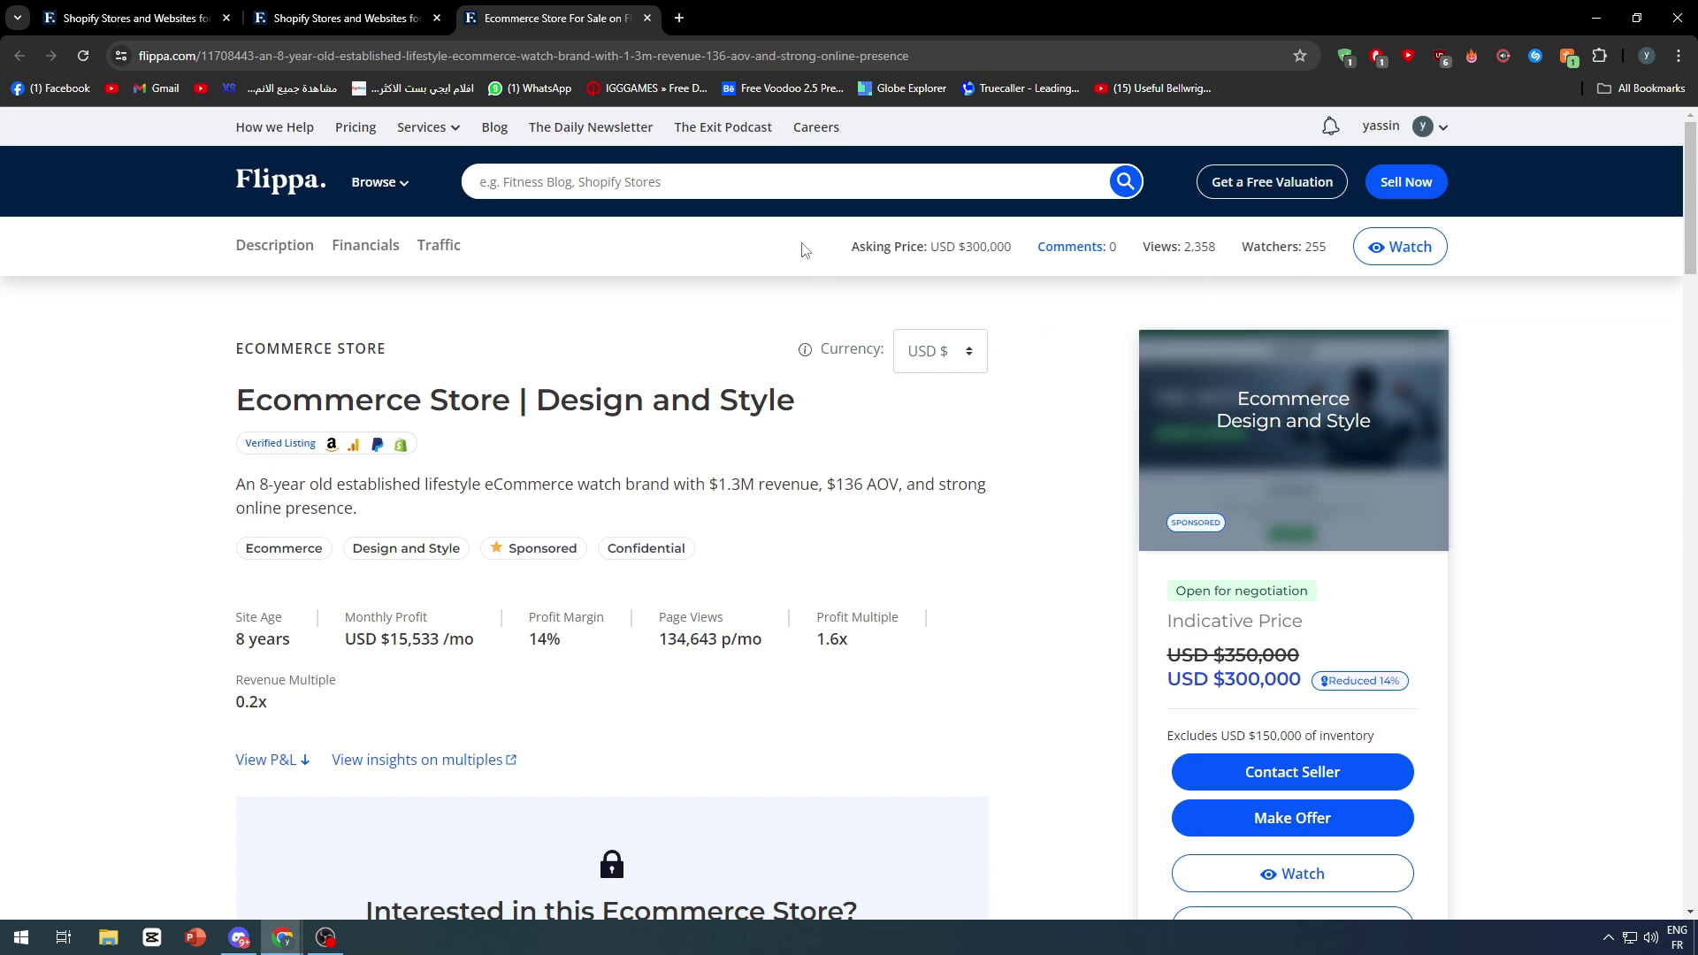
- Add the $300,000 watch brand listing to the watchlist, then remove it
{"action": "left_click_drag", "start_coordinate": [804, 248], "coordinate": [935, 249]}
{"action": "left_click", "coordinate": [1002, 260]}
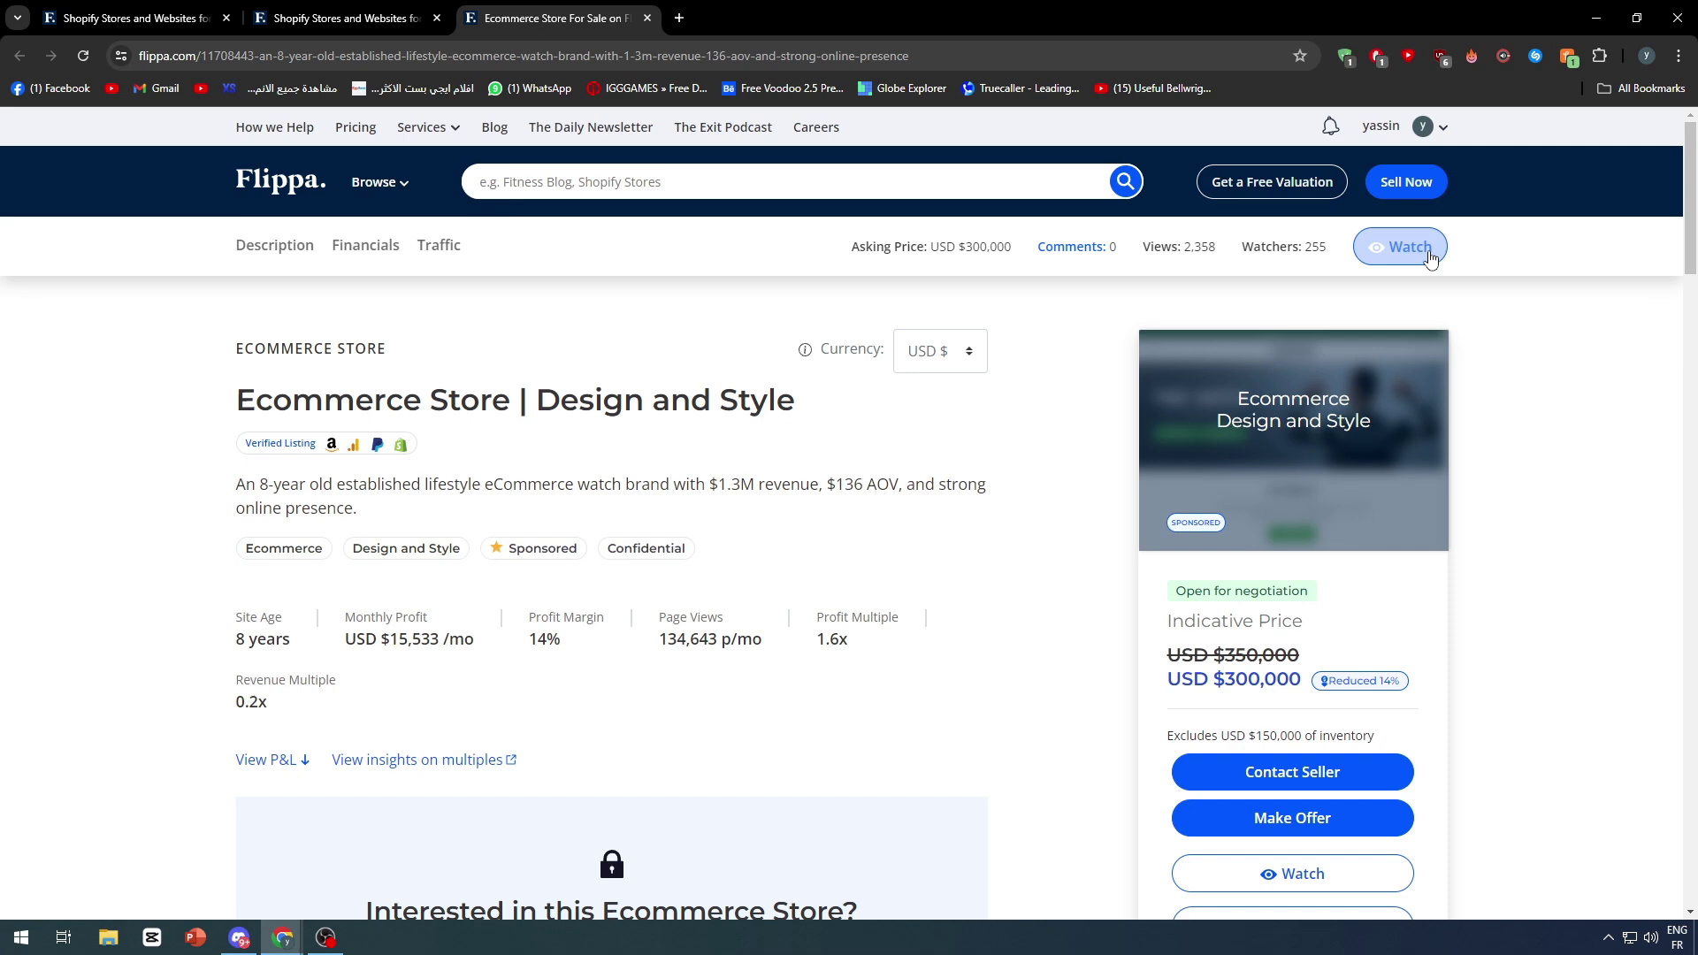
{"action": "left_click", "coordinate": [1407, 247]}
{"action": "scroll", "coordinate": [1395, 252], "scroll_direction": "down", "scroll_amount": 1}
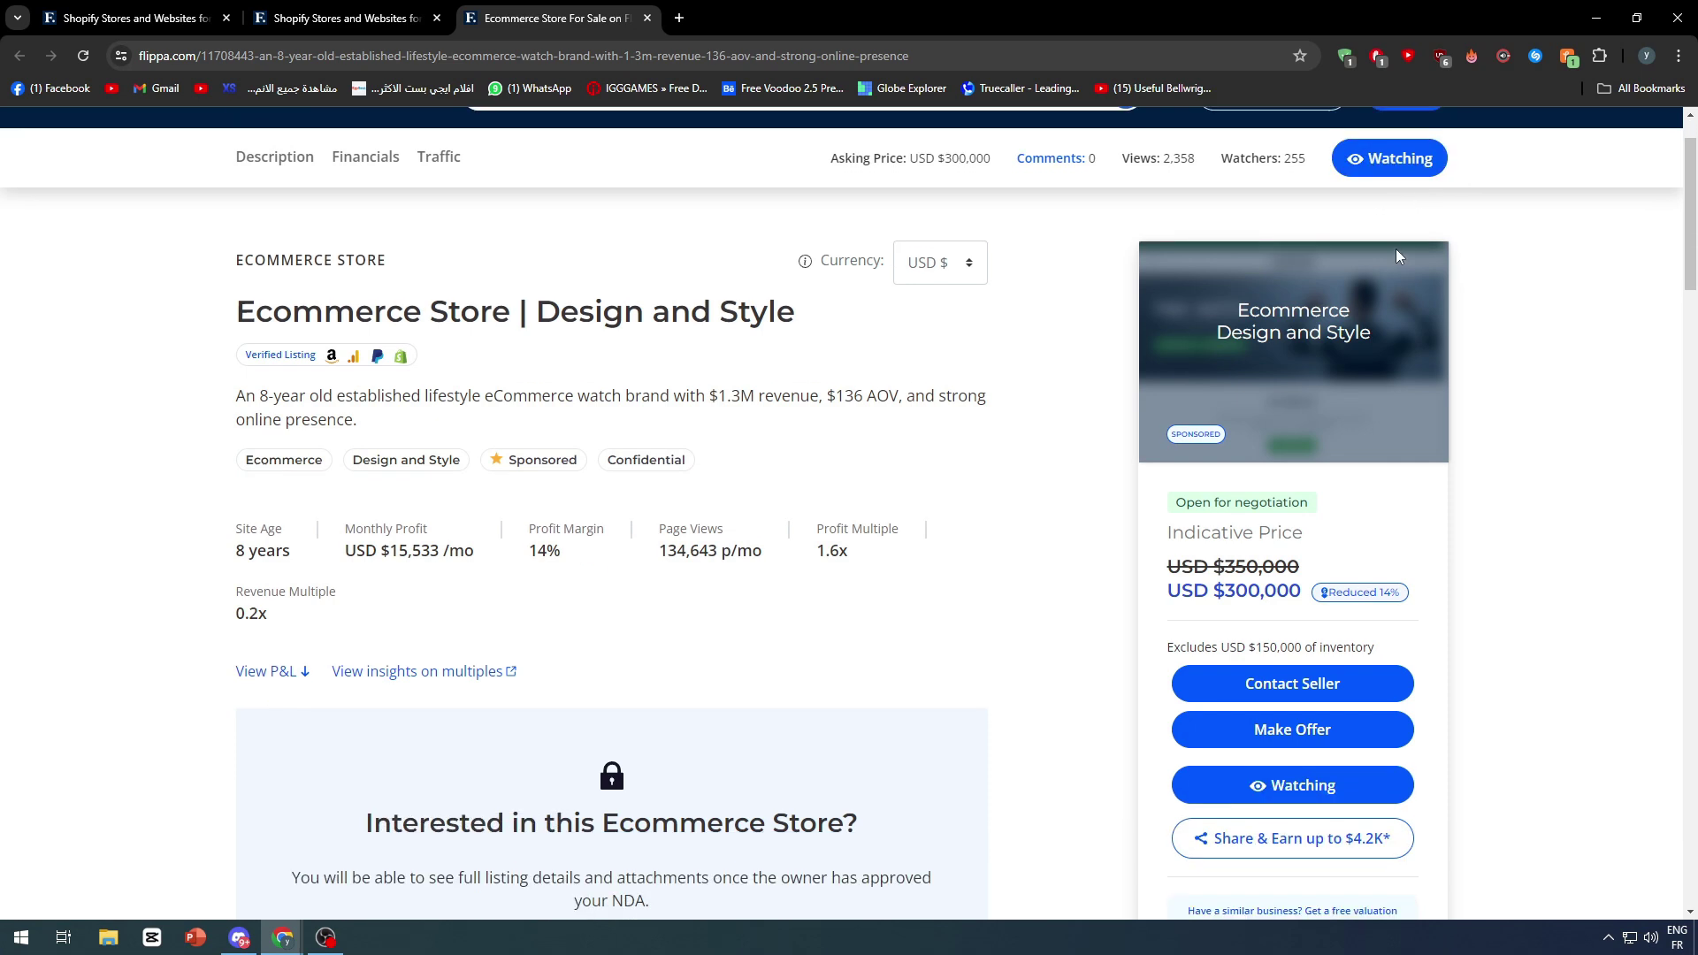
{"action": "scroll", "coordinate": [1395, 253], "scroll_direction": "up", "scroll_amount": 1}
{"action": "scroll", "coordinate": [1340, 271], "scroll_direction": "down", "scroll_amount": 2}
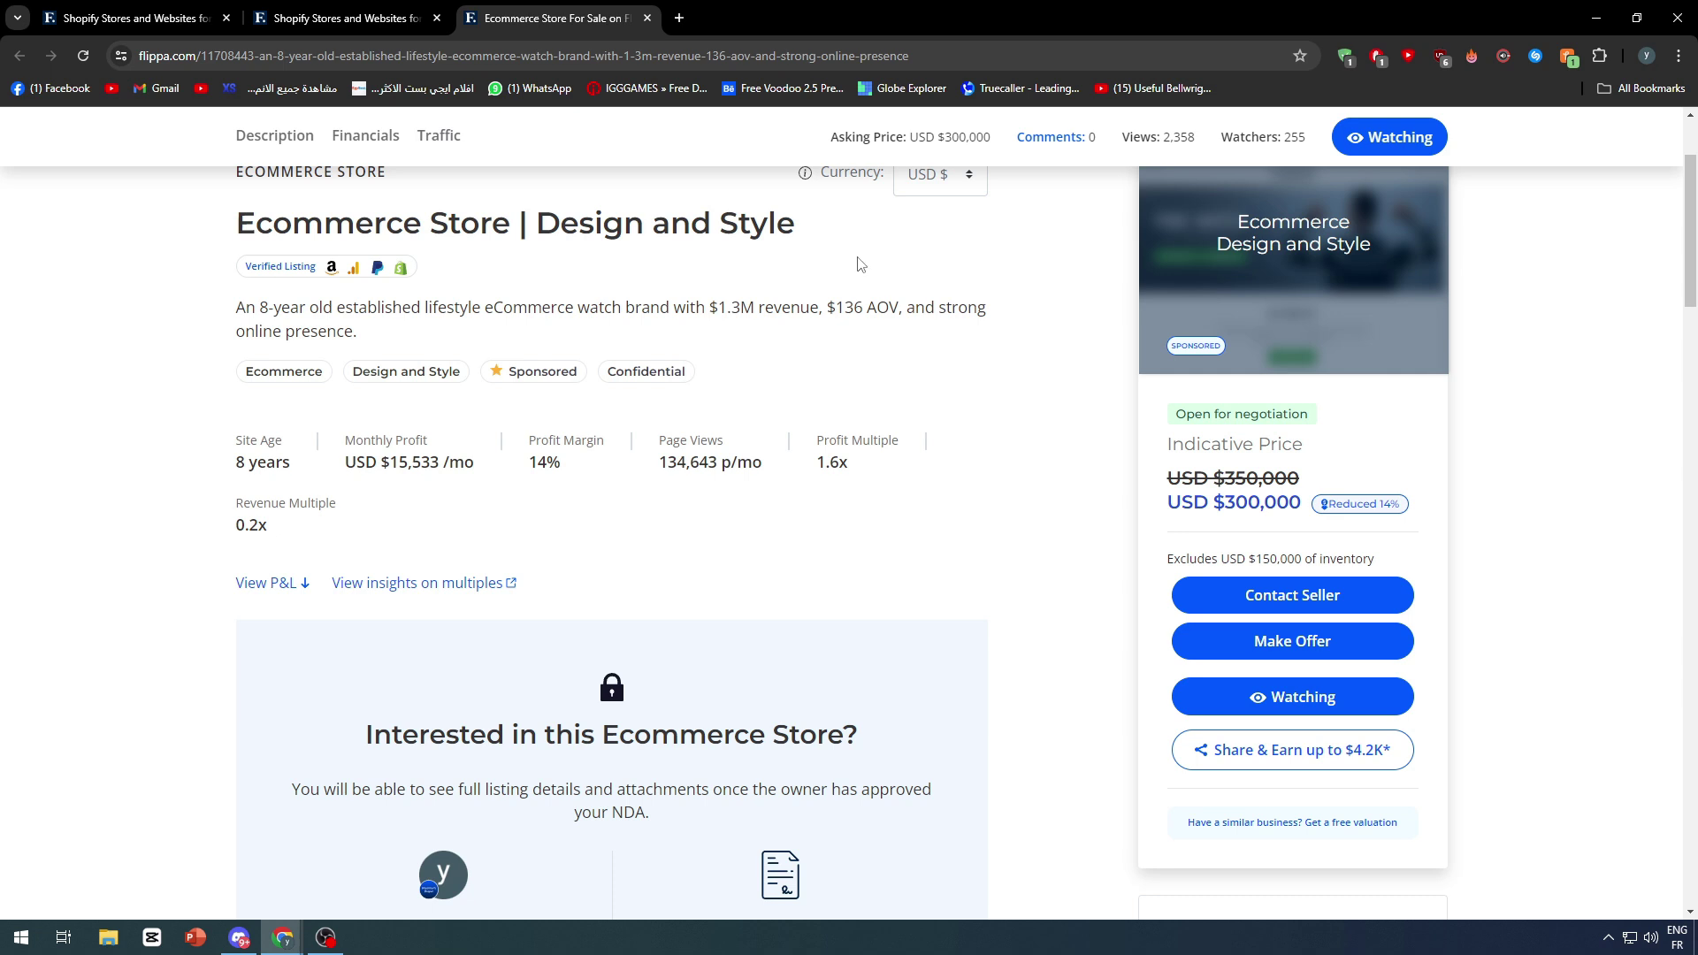
{"action": "scroll", "coordinate": [851, 319], "scroll_direction": "up", "scroll_amount": 3}
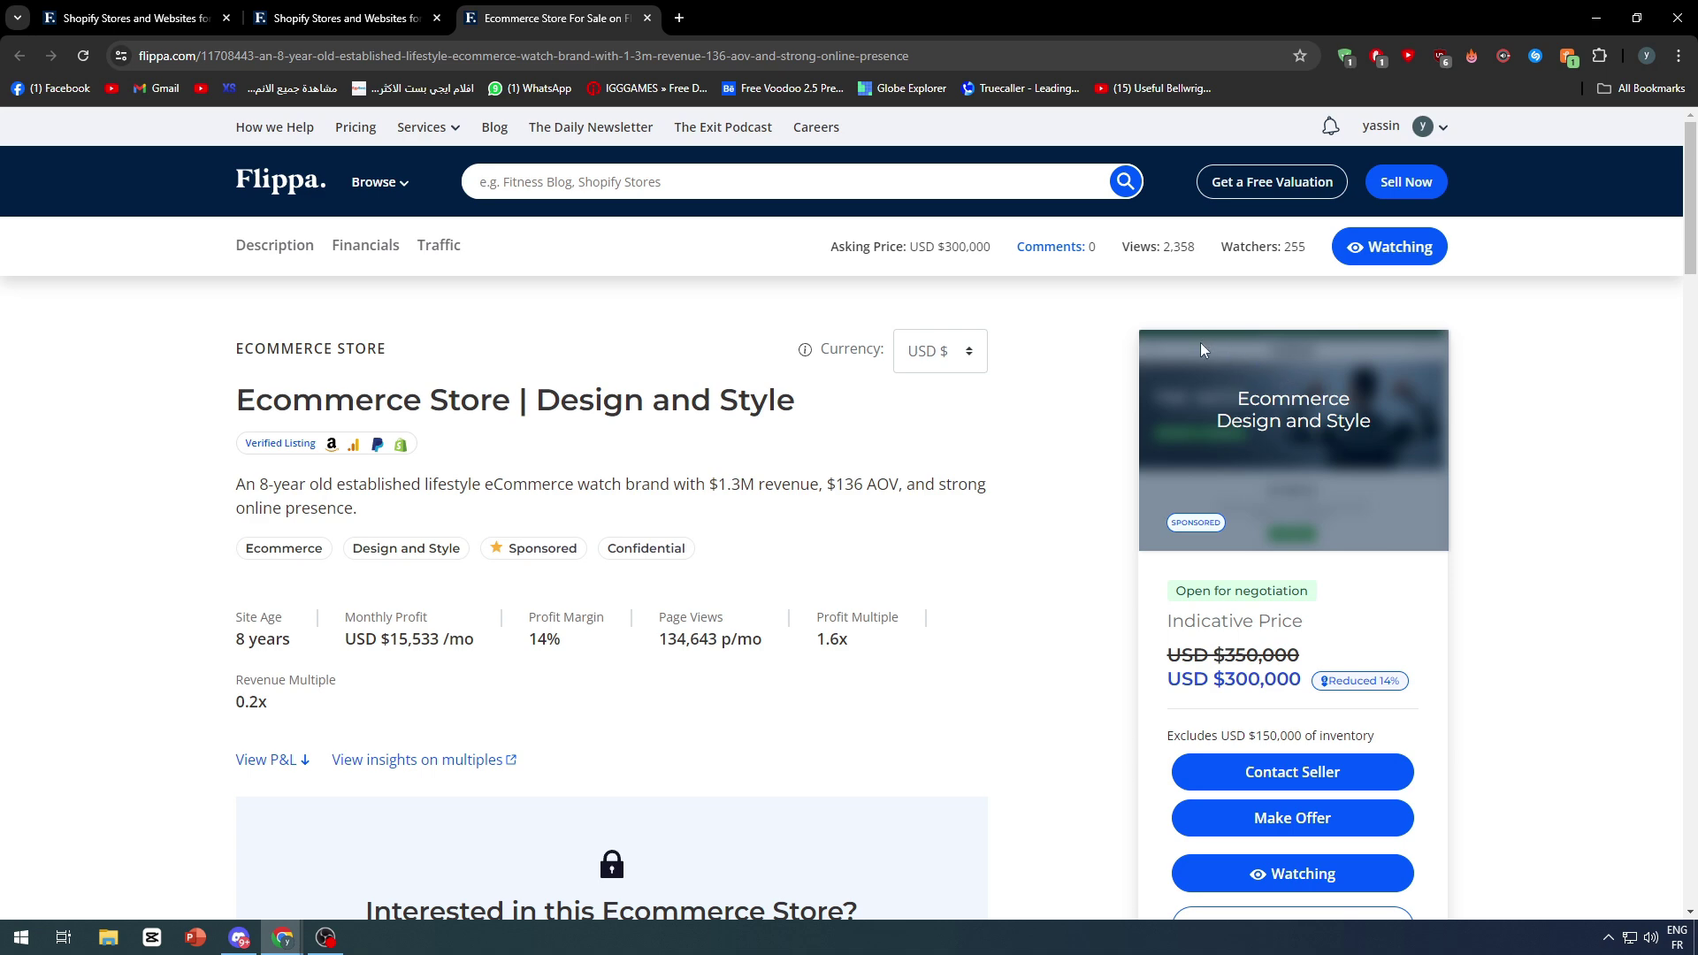
{"action": "scroll", "coordinate": [1201, 349], "scroll_direction": "down", "scroll_amount": 3}
{"action": "scroll", "coordinate": [1220, 351], "scroll_direction": "up", "scroll_amount": 3}
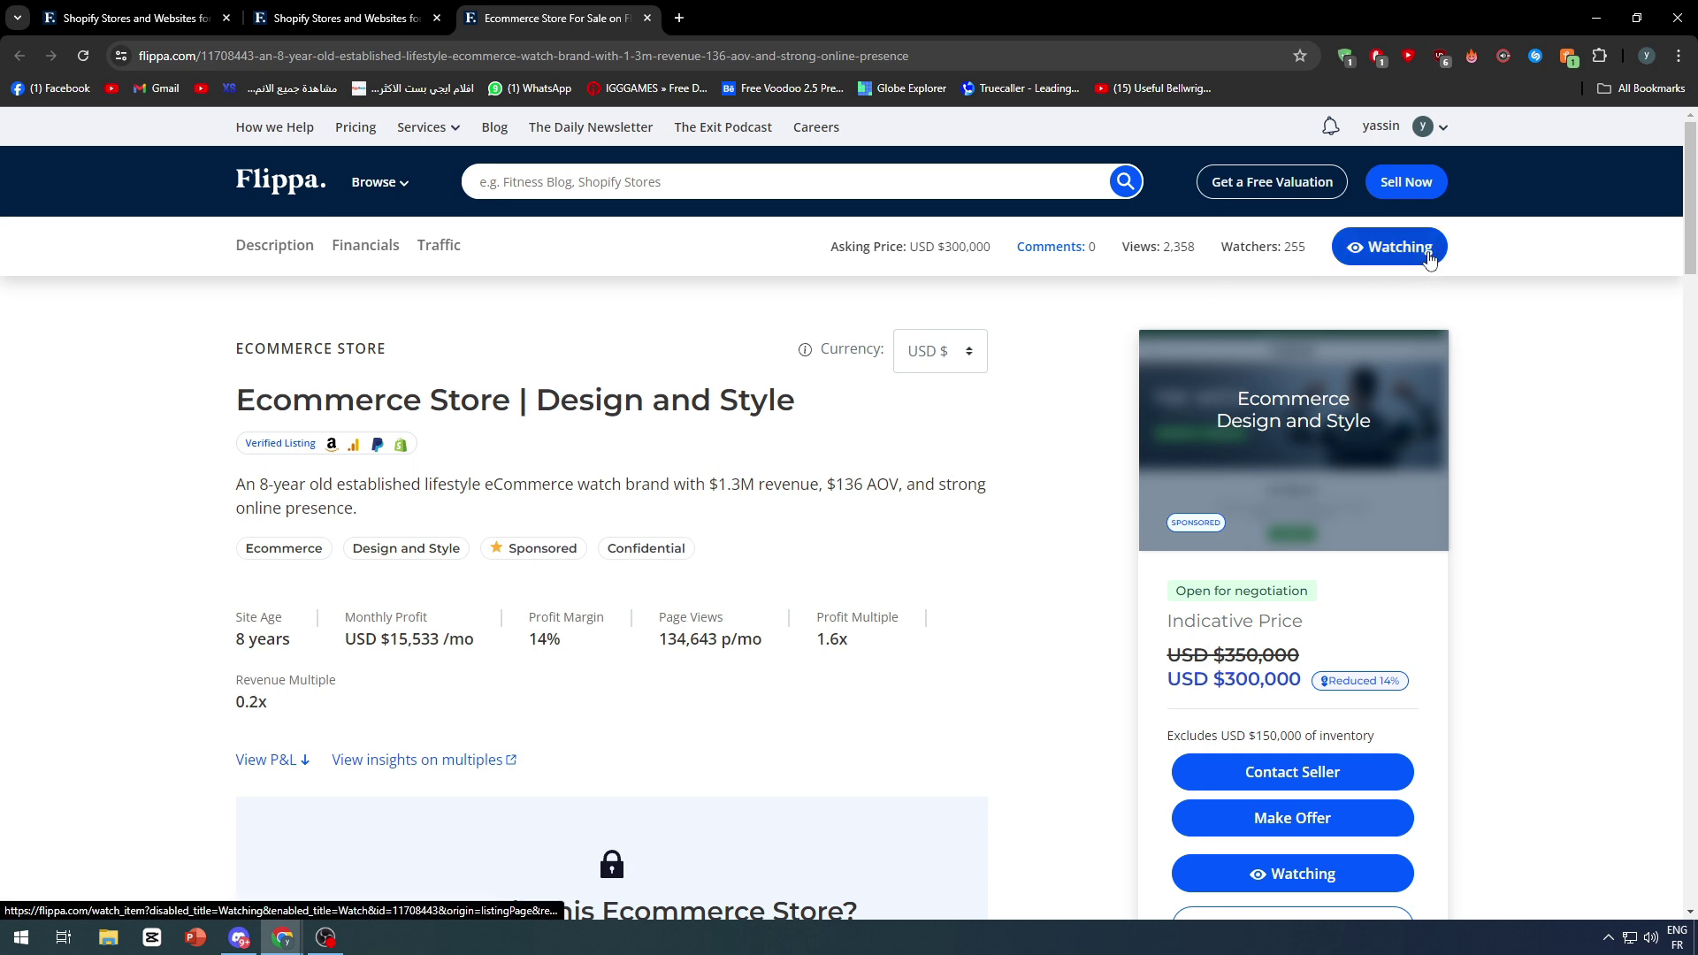
{"action": "left_click", "coordinate": [1387, 258]}
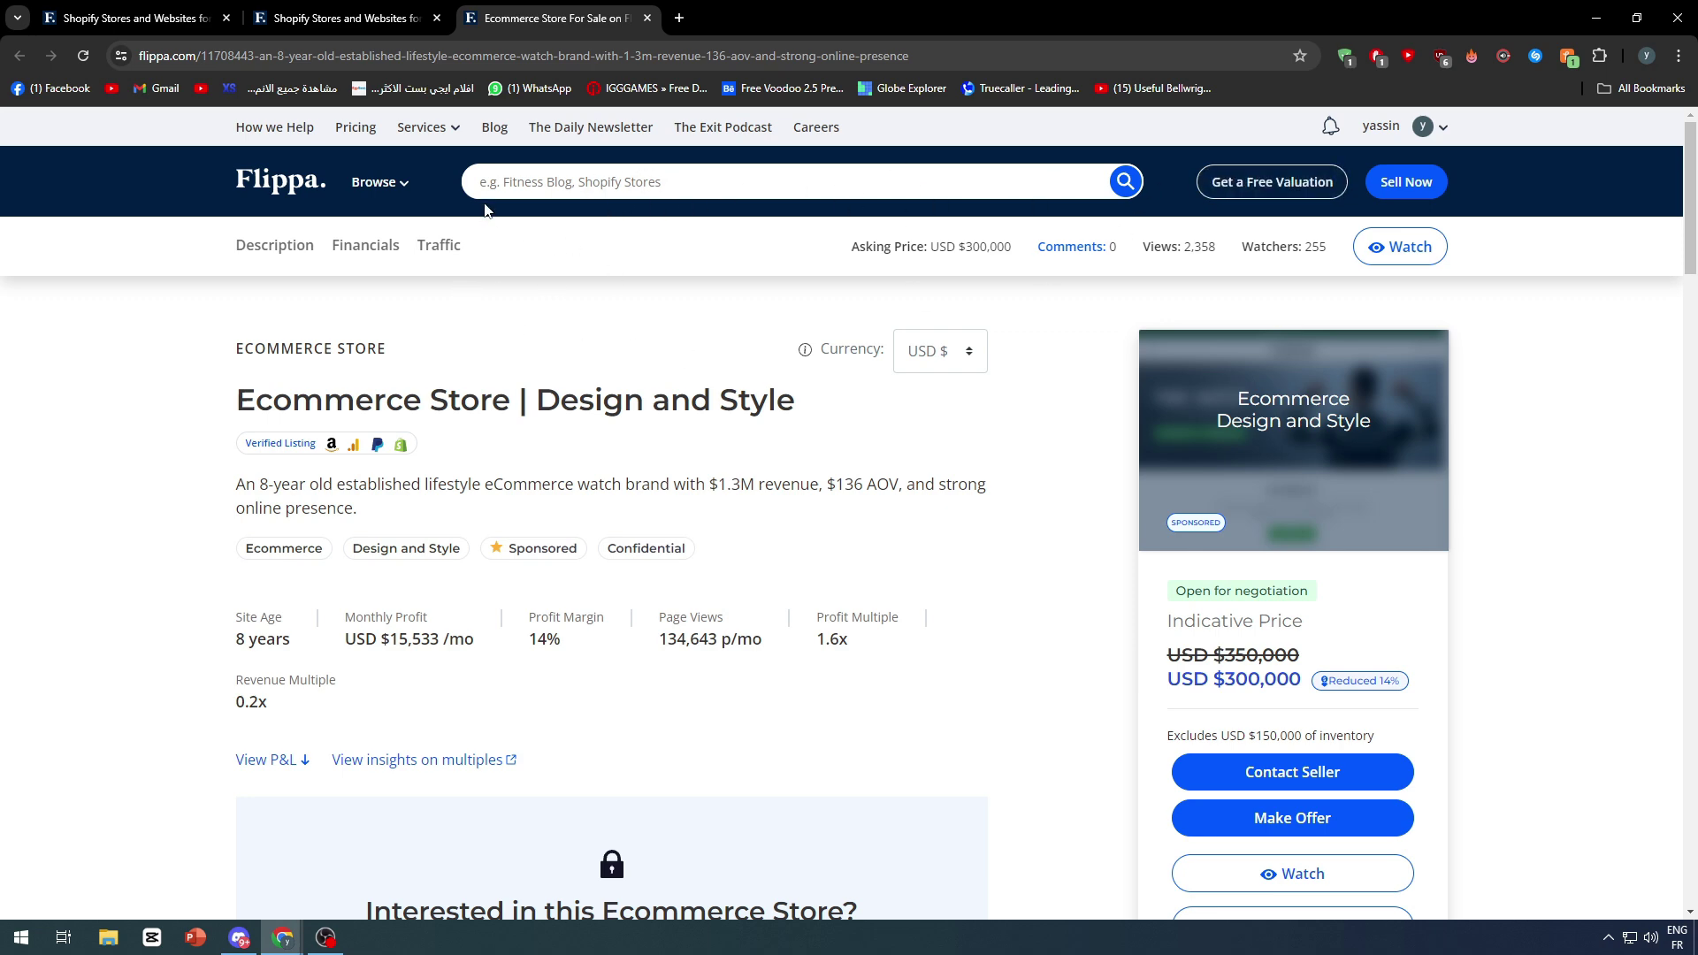
{"action": "mouse_move", "coordinate": [380, 182]}
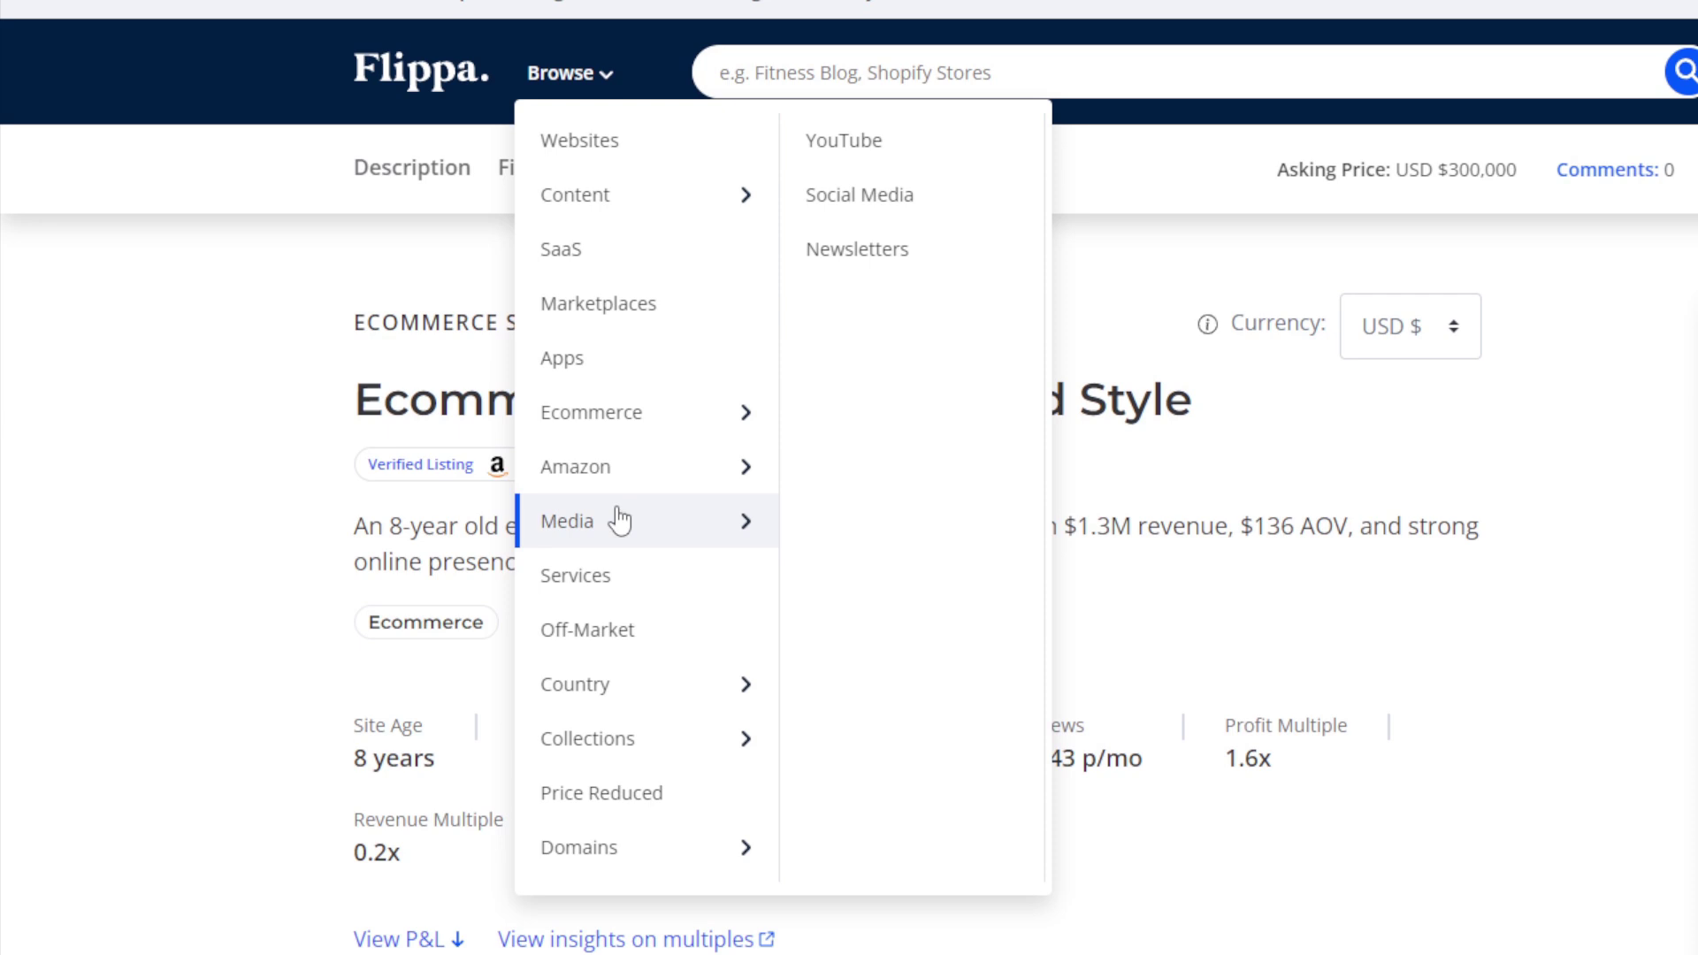
{"action": "mouse_move", "coordinate": [567, 486]}
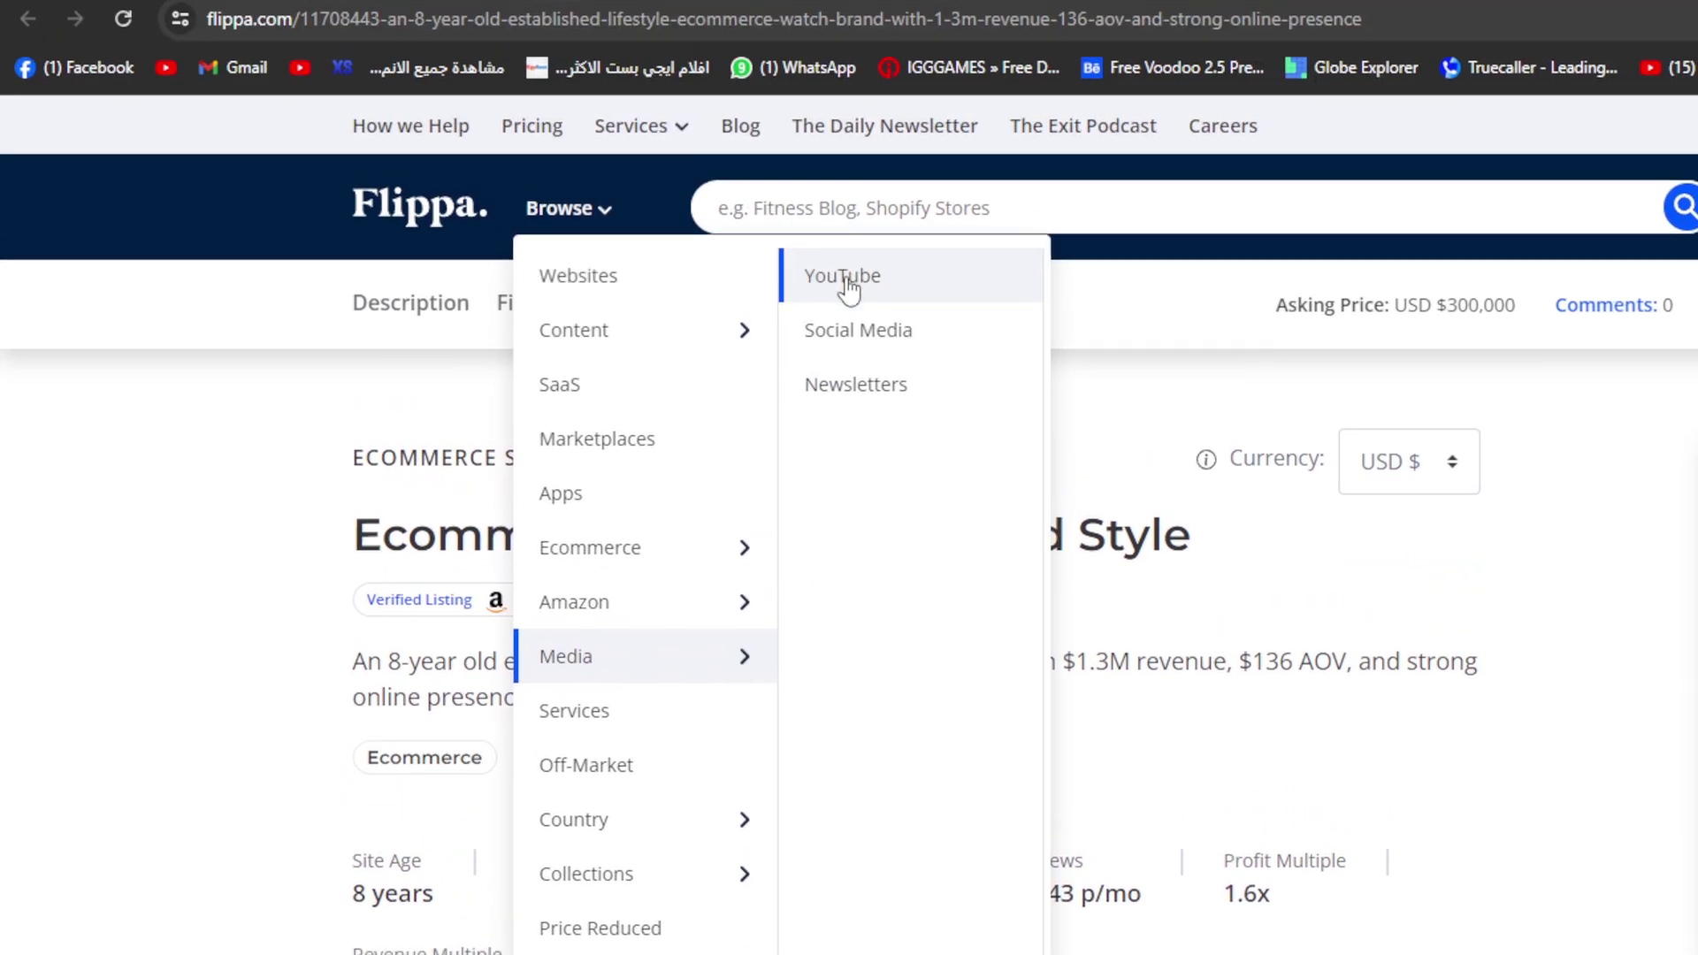
- Choose YouTube under Media in the Browse menu
{"action": "left_click", "coordinate": [849, 283]}
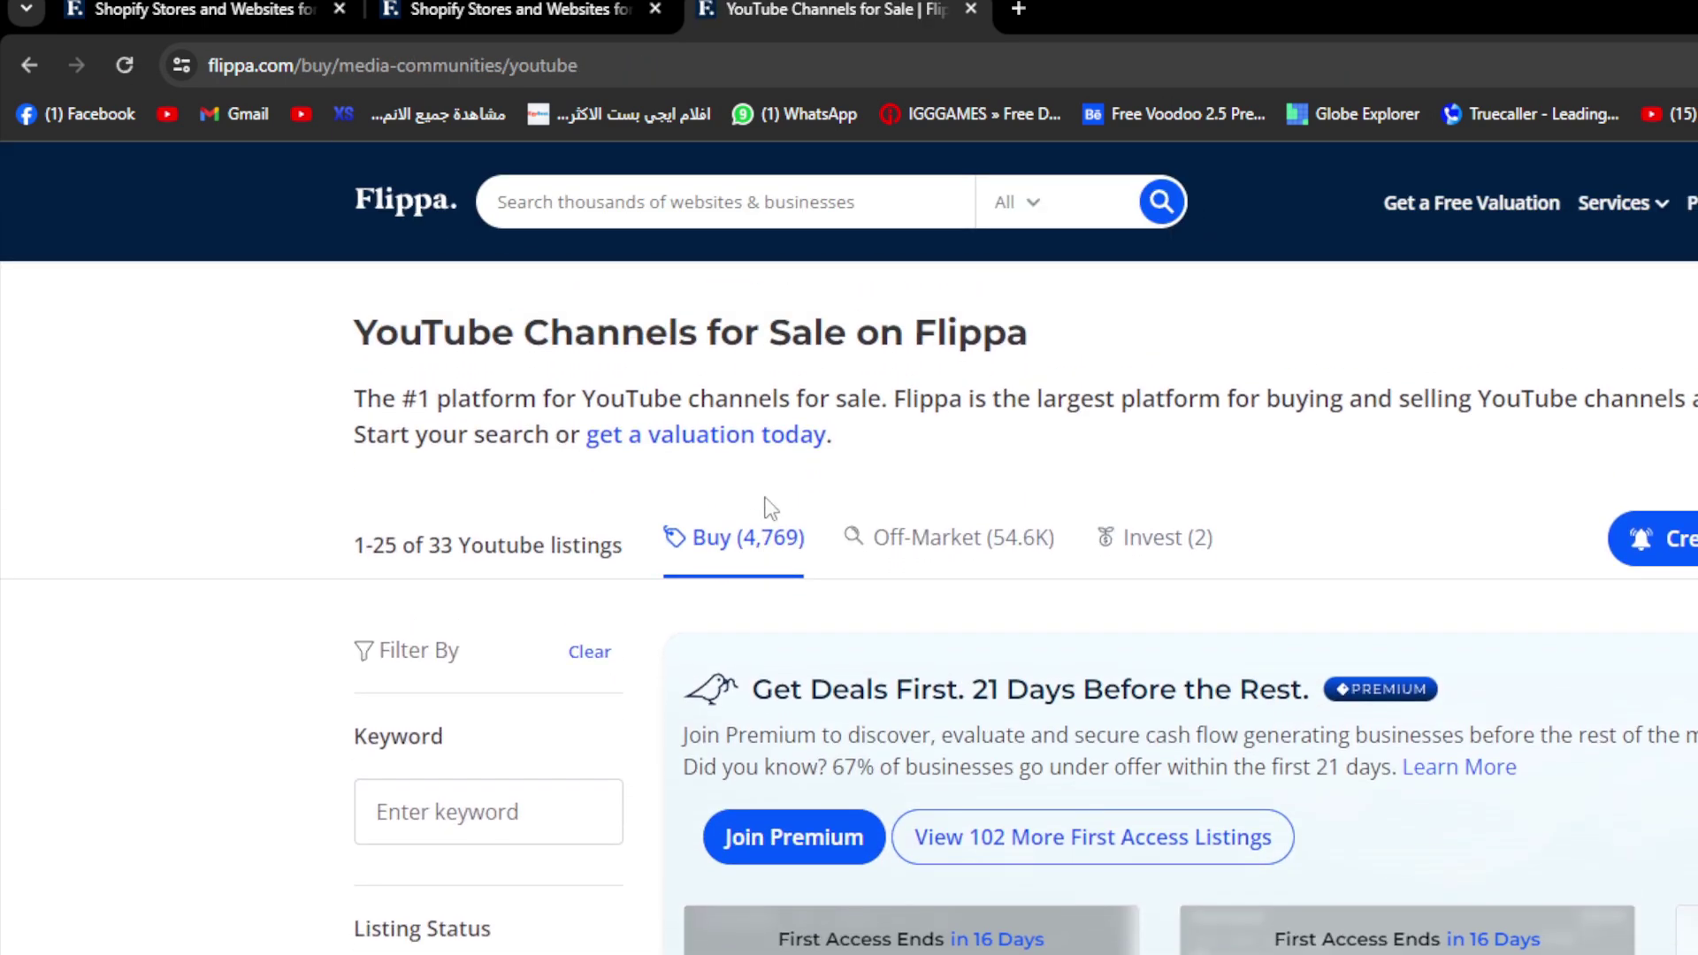
{"action": "scroll", "coordinate": [770, 507], "scroll_direction": "down", "scroll_amount": 3}
{"action": "scroll", "coordinate": [853, 552], "scroll_direction": "down", "scroll_amount": 5}
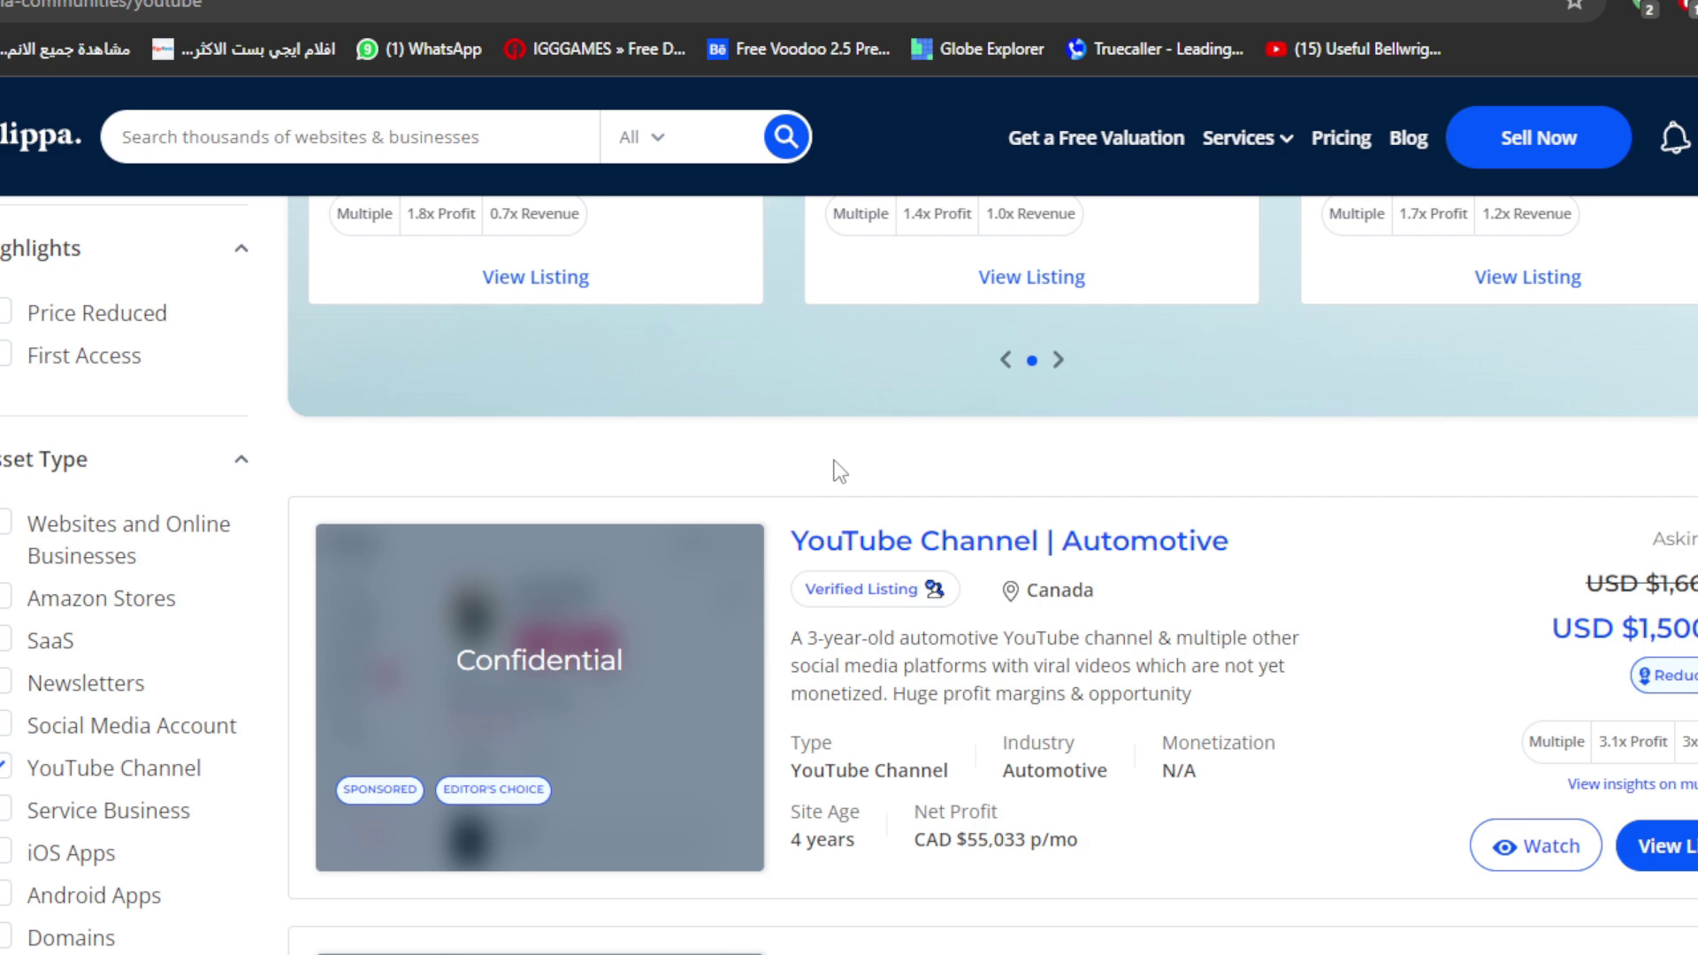
{"action": "scroll", "coordinate": [817, 464], "scroll_direction": "down", "scroll_amount": 2}
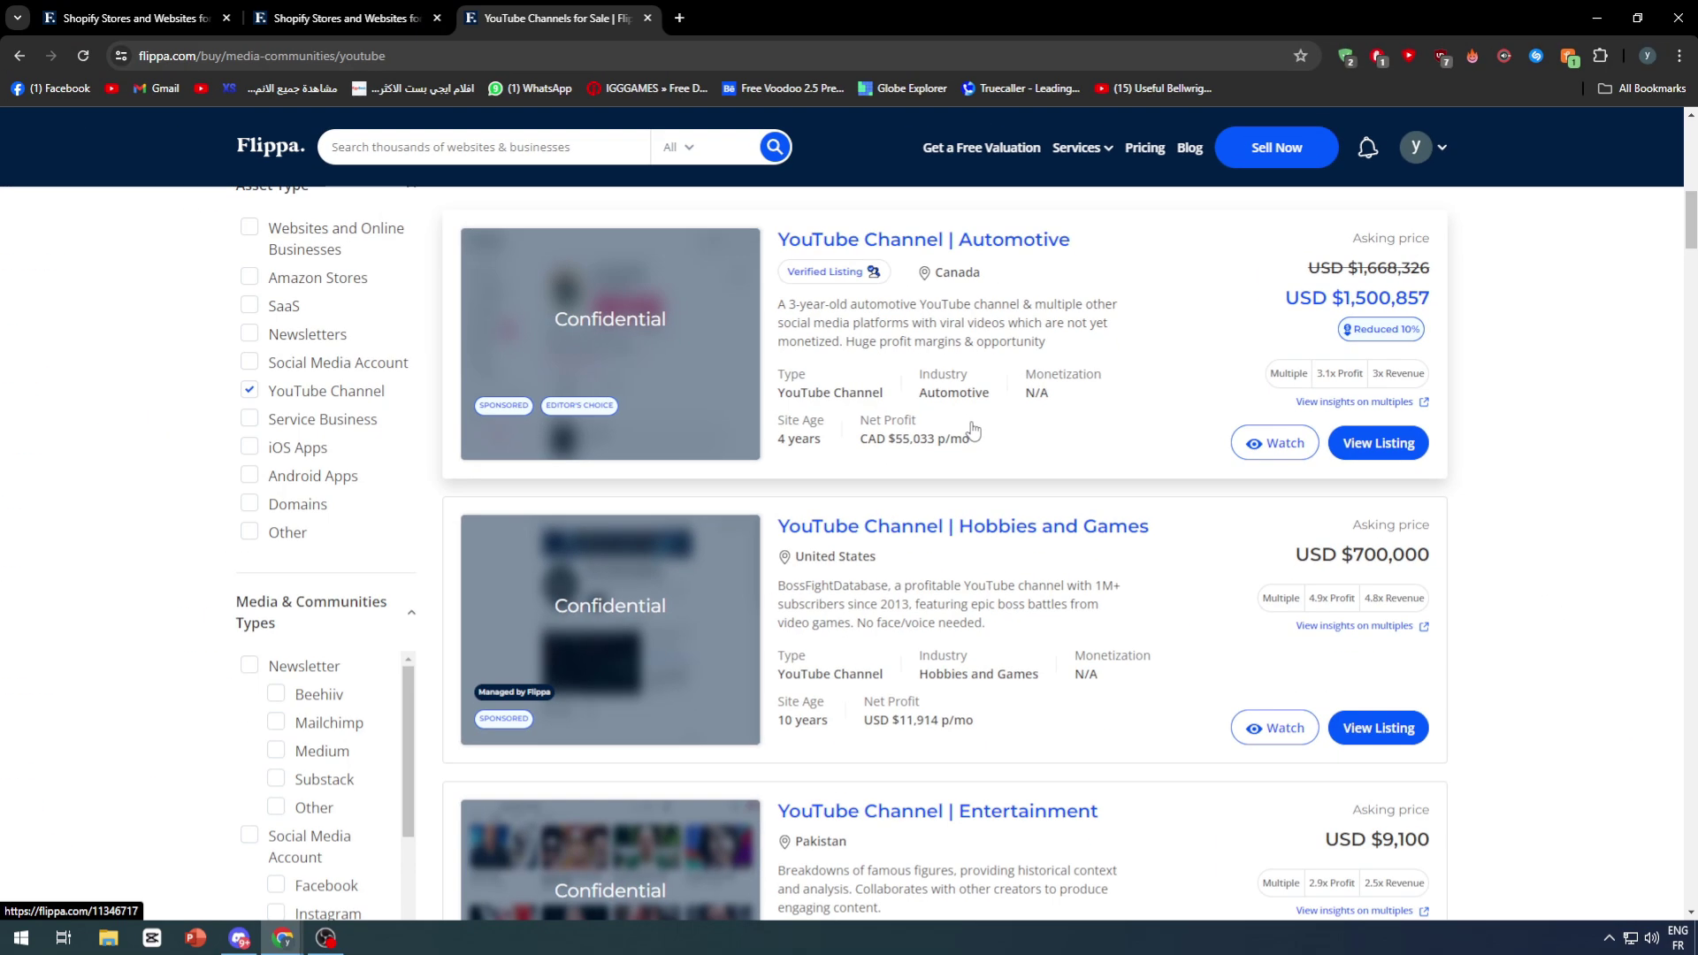
{"action": "scroll", "coordinate": [914, 432], "scroll_direction": "up", "scroll_amount": 1}
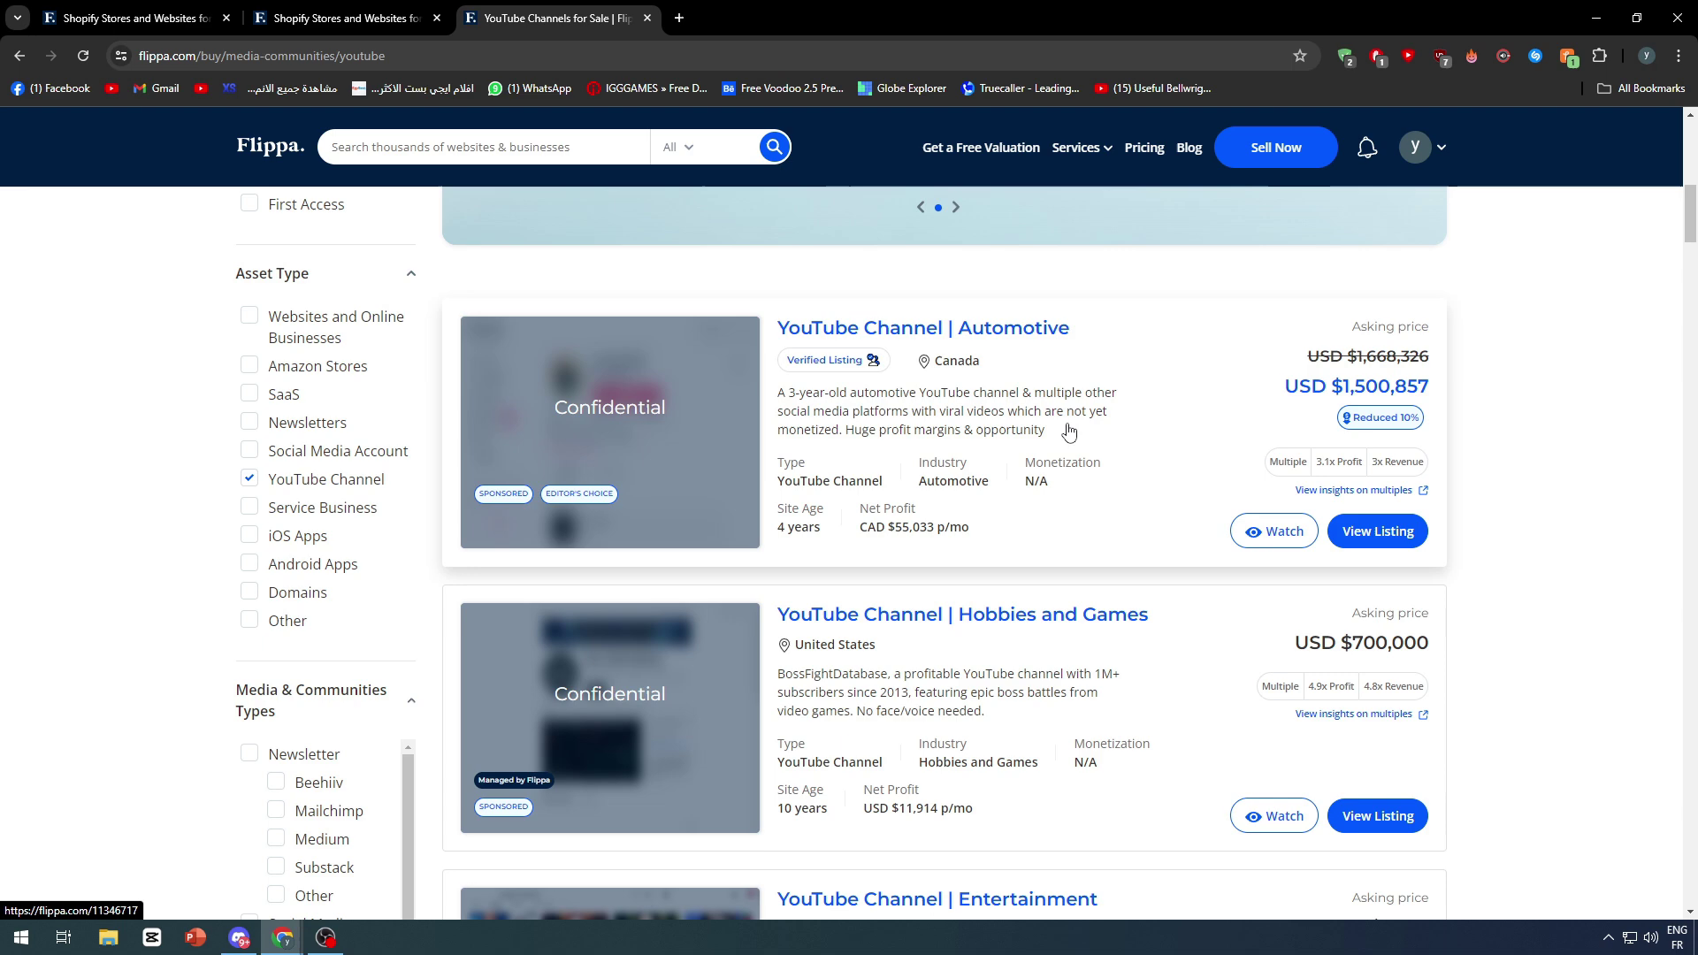
{"action": "scroll", "coordinate": [913, 432], "scroll_direction": "up", "scroll_amount": 3}
{"action": "scroll", "coordinate": [796, 426], "scroll_direction": "up", "scroll_amount": 3}
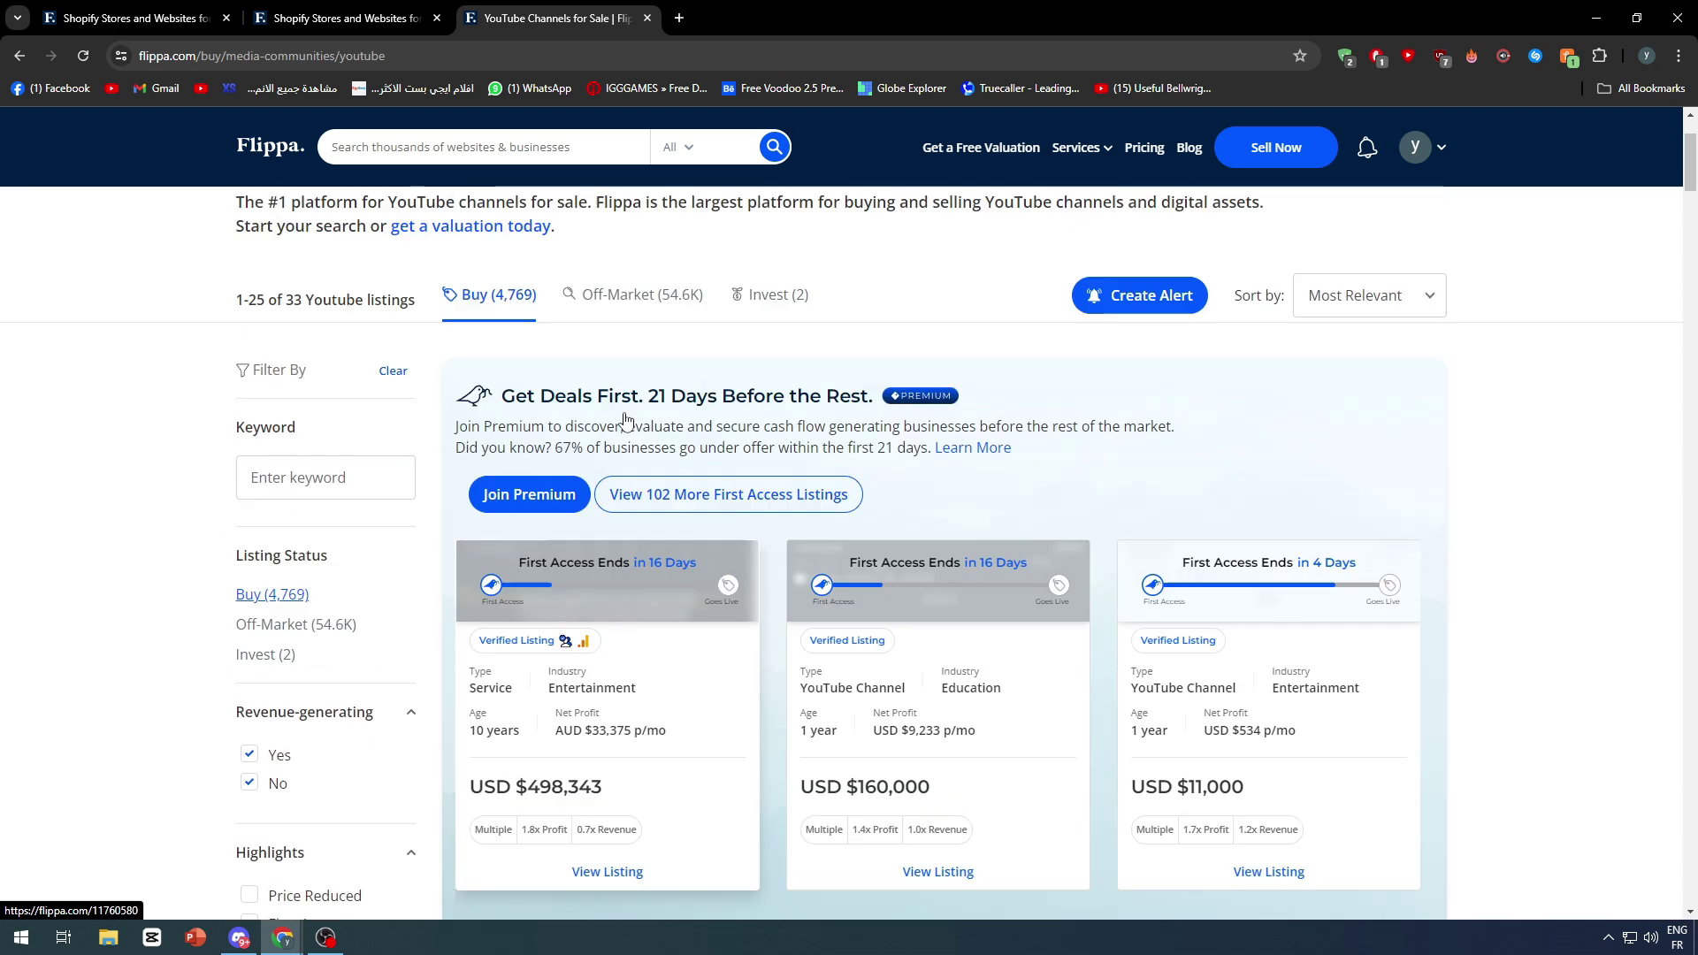
{"action": "scroll", "coordinate": [637, 425], "scroll_direction": "up", "scroll_amount": 3}
{"action": "scroll", "coordinate": [637, 424], "scroll_direction": "down", "scroll_amount": 1}
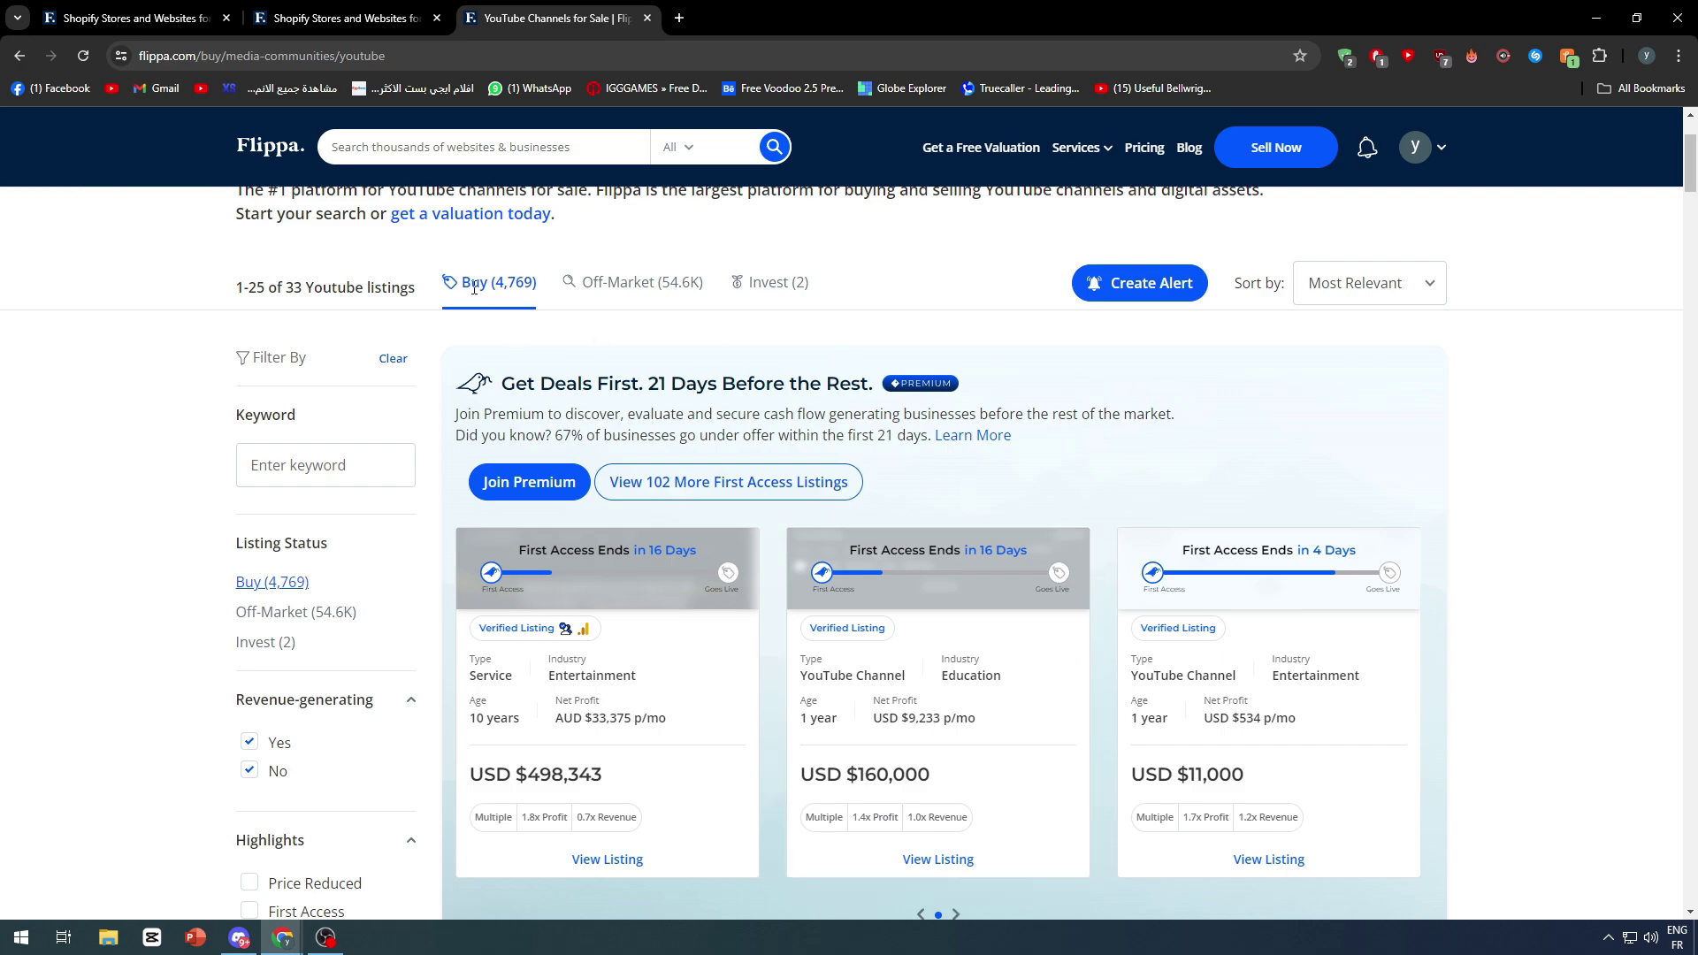
{"action": "scroll", "coordinate": [654, 422], "scroll_direction": "down", "scroll_amount": 2}
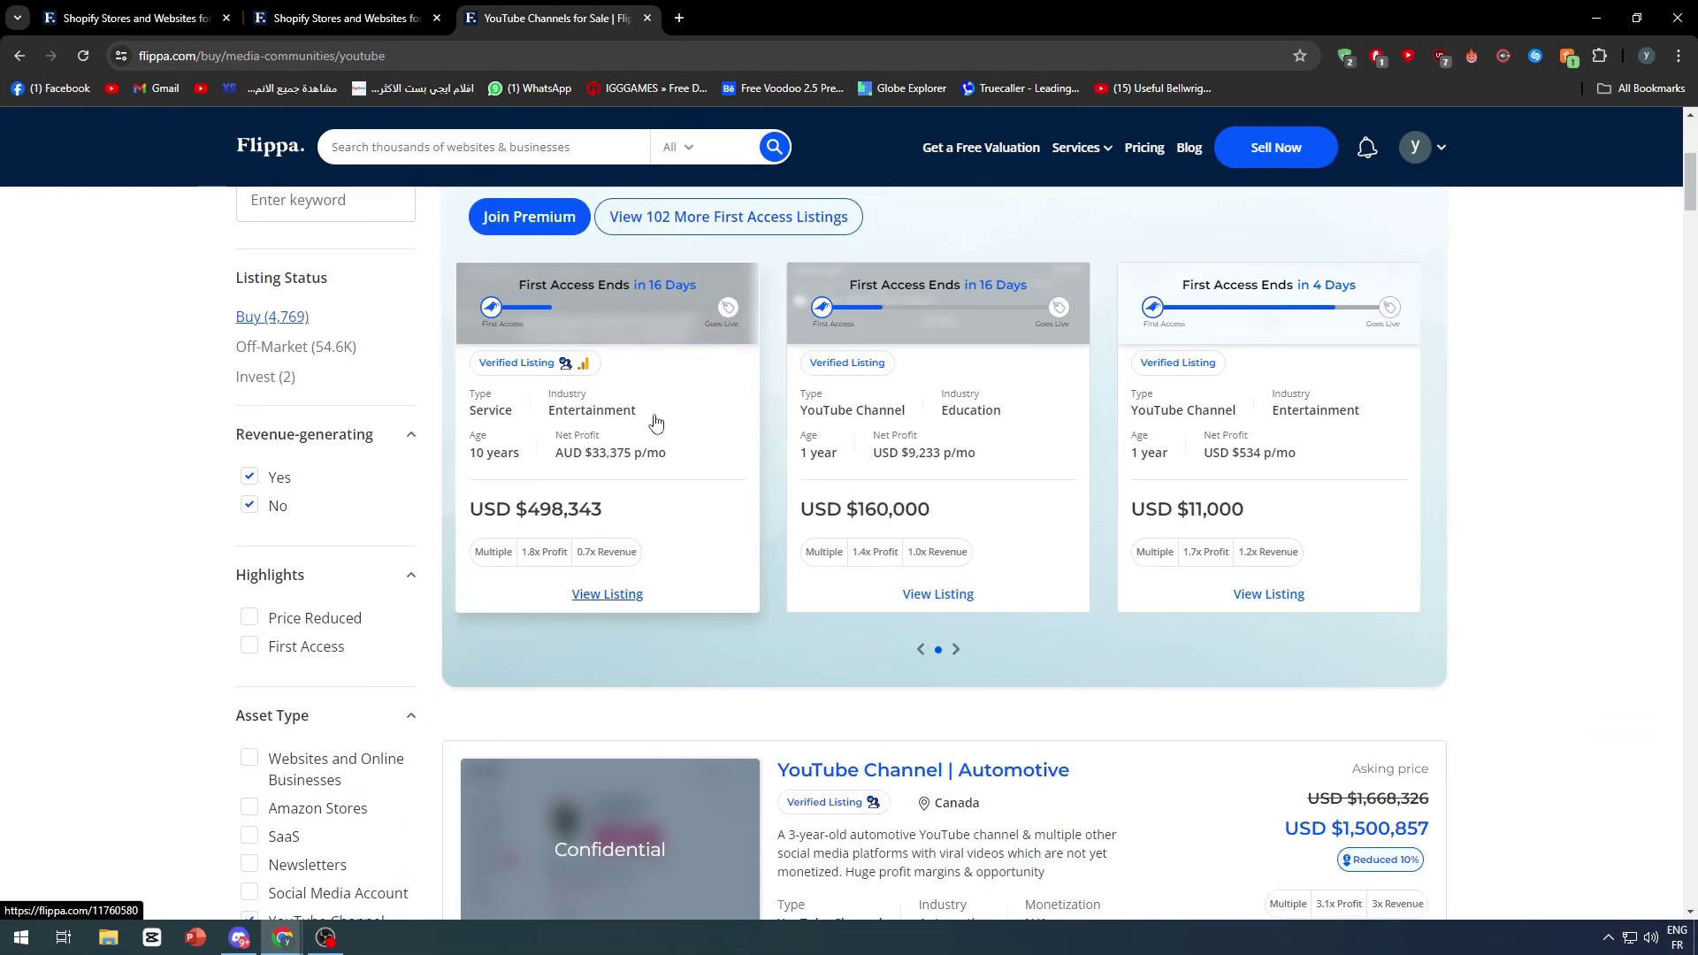
{"action": "scroll", "coordinate": [584, 438], "scroll_direction": "up", "scroll_amount": 3}
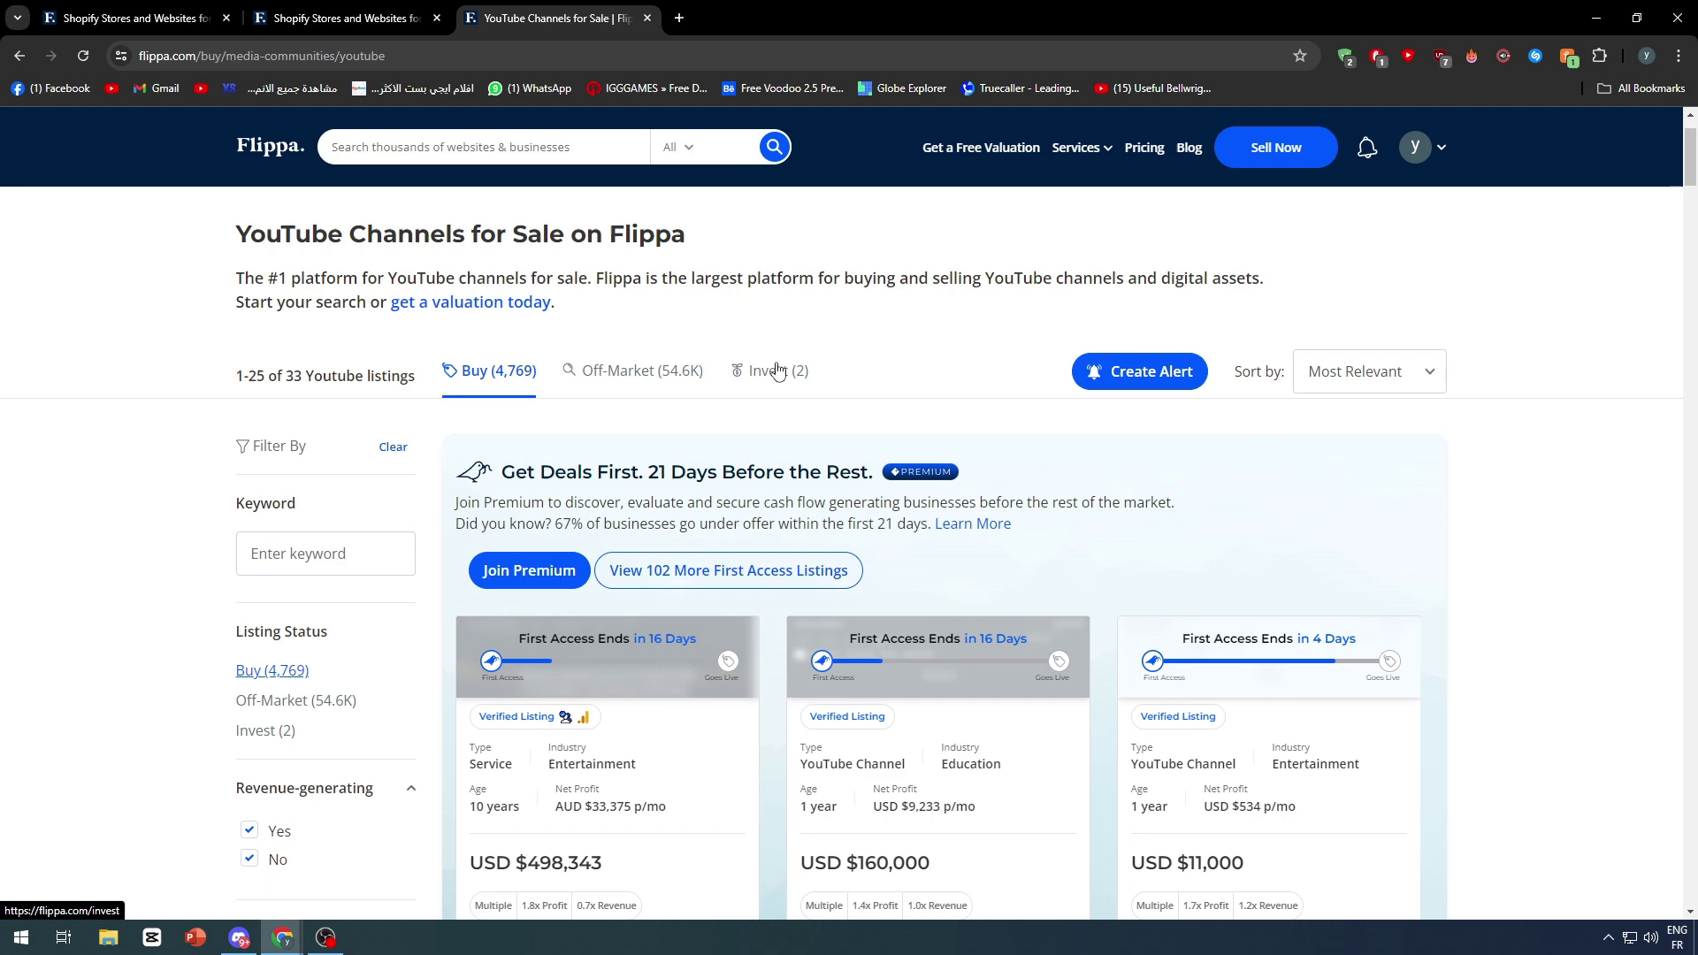
- Switch between the Invest and Buy tabs, ending on 4,981 online businesses for sale
{"action": "left_click", "coordinate": [776, 370]}
{"action": "scroll", "coordinate": [584, 438], "scroll_direction": "down", "scroll_amount": 3}
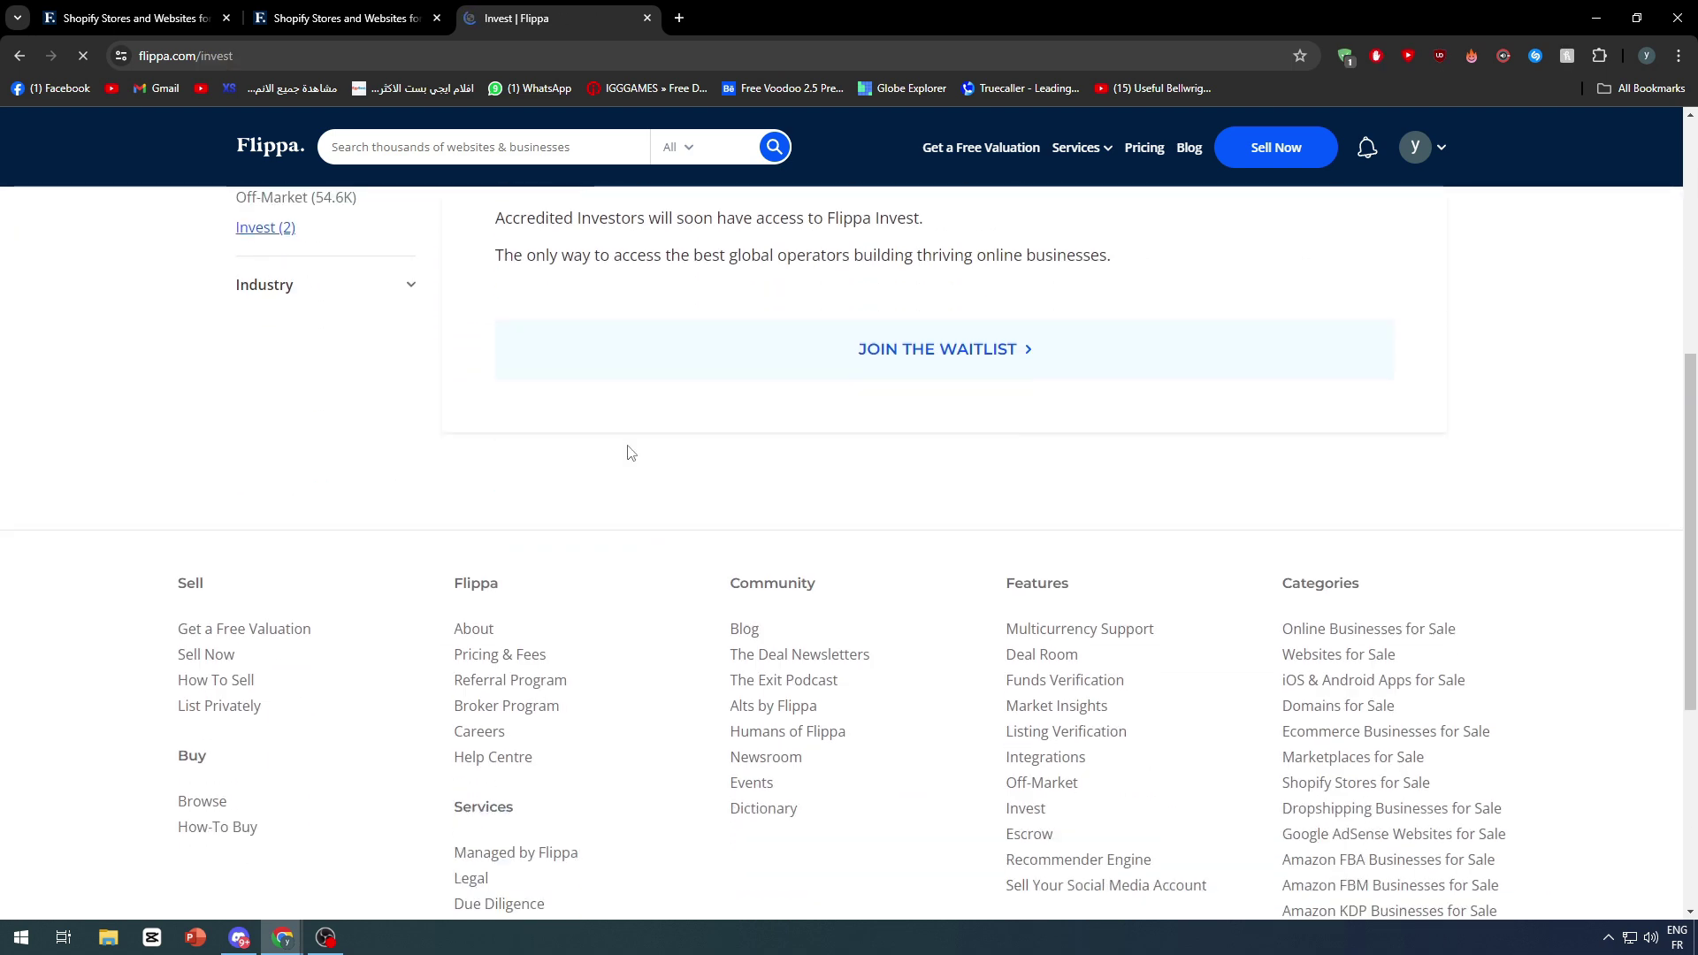
{"action": "scroll", "coordinate": [630, 452], "scroll_direction": "up", "scroll_amount": 3}
{"action": "scroll", "coordinate": [630, 452], "scroll_direction": "up", "scroll_amount": 3}
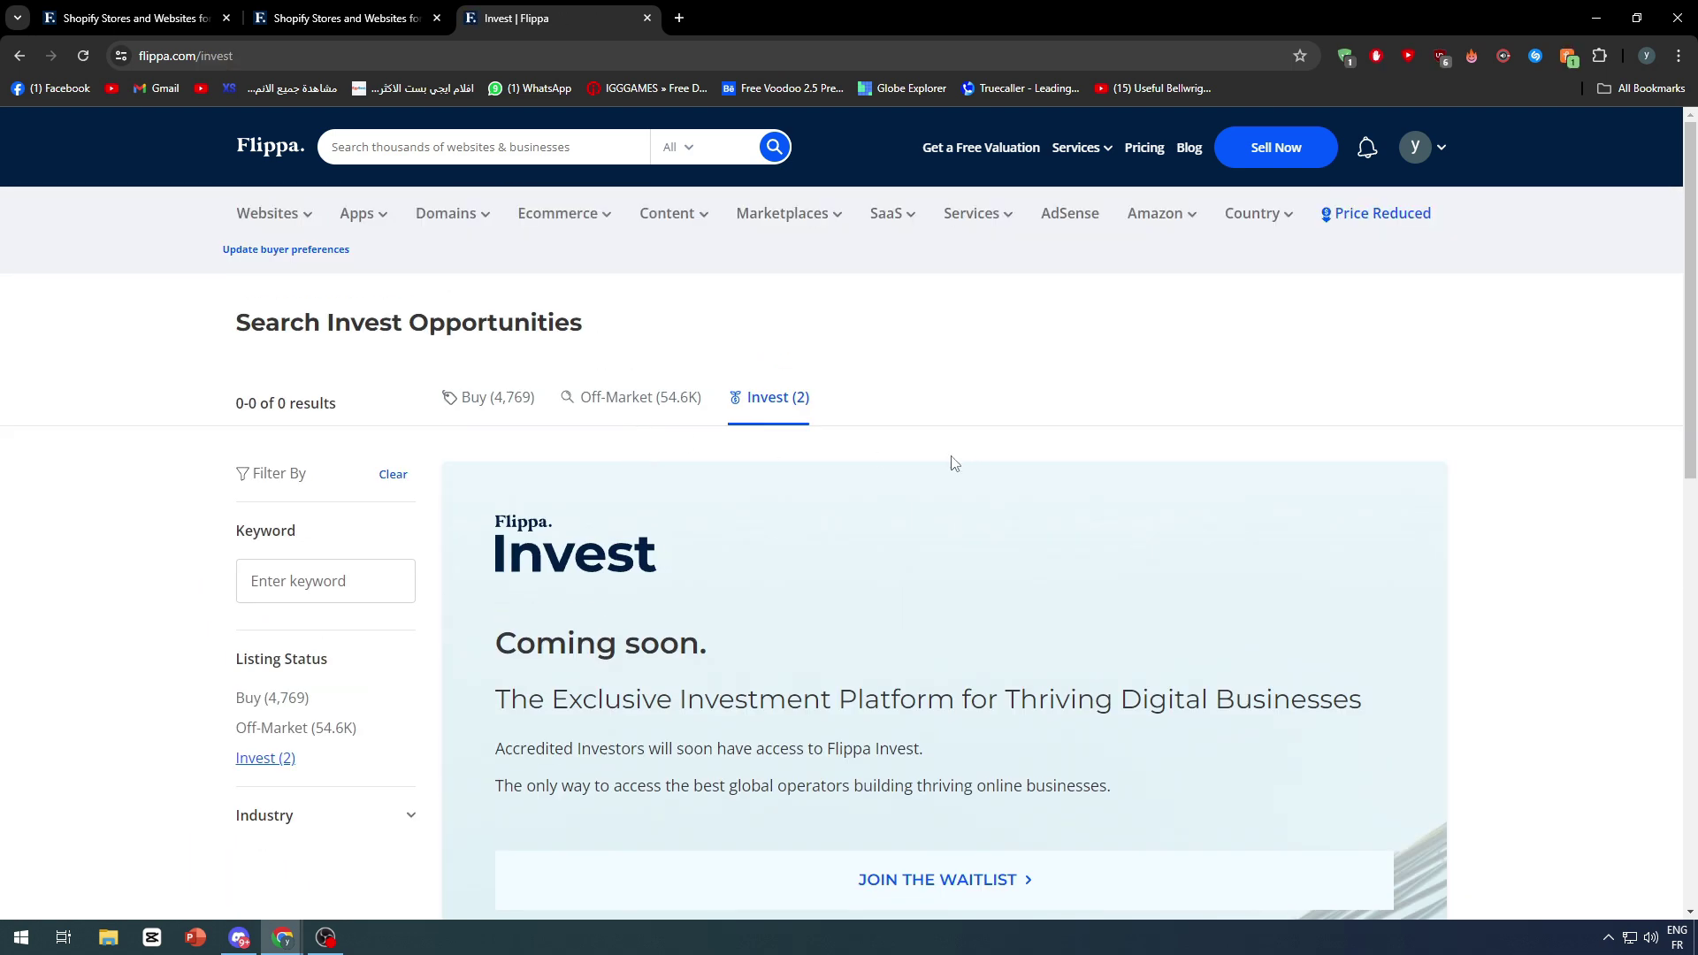
{"action": "left_click", "coordinate": [479, 397]}
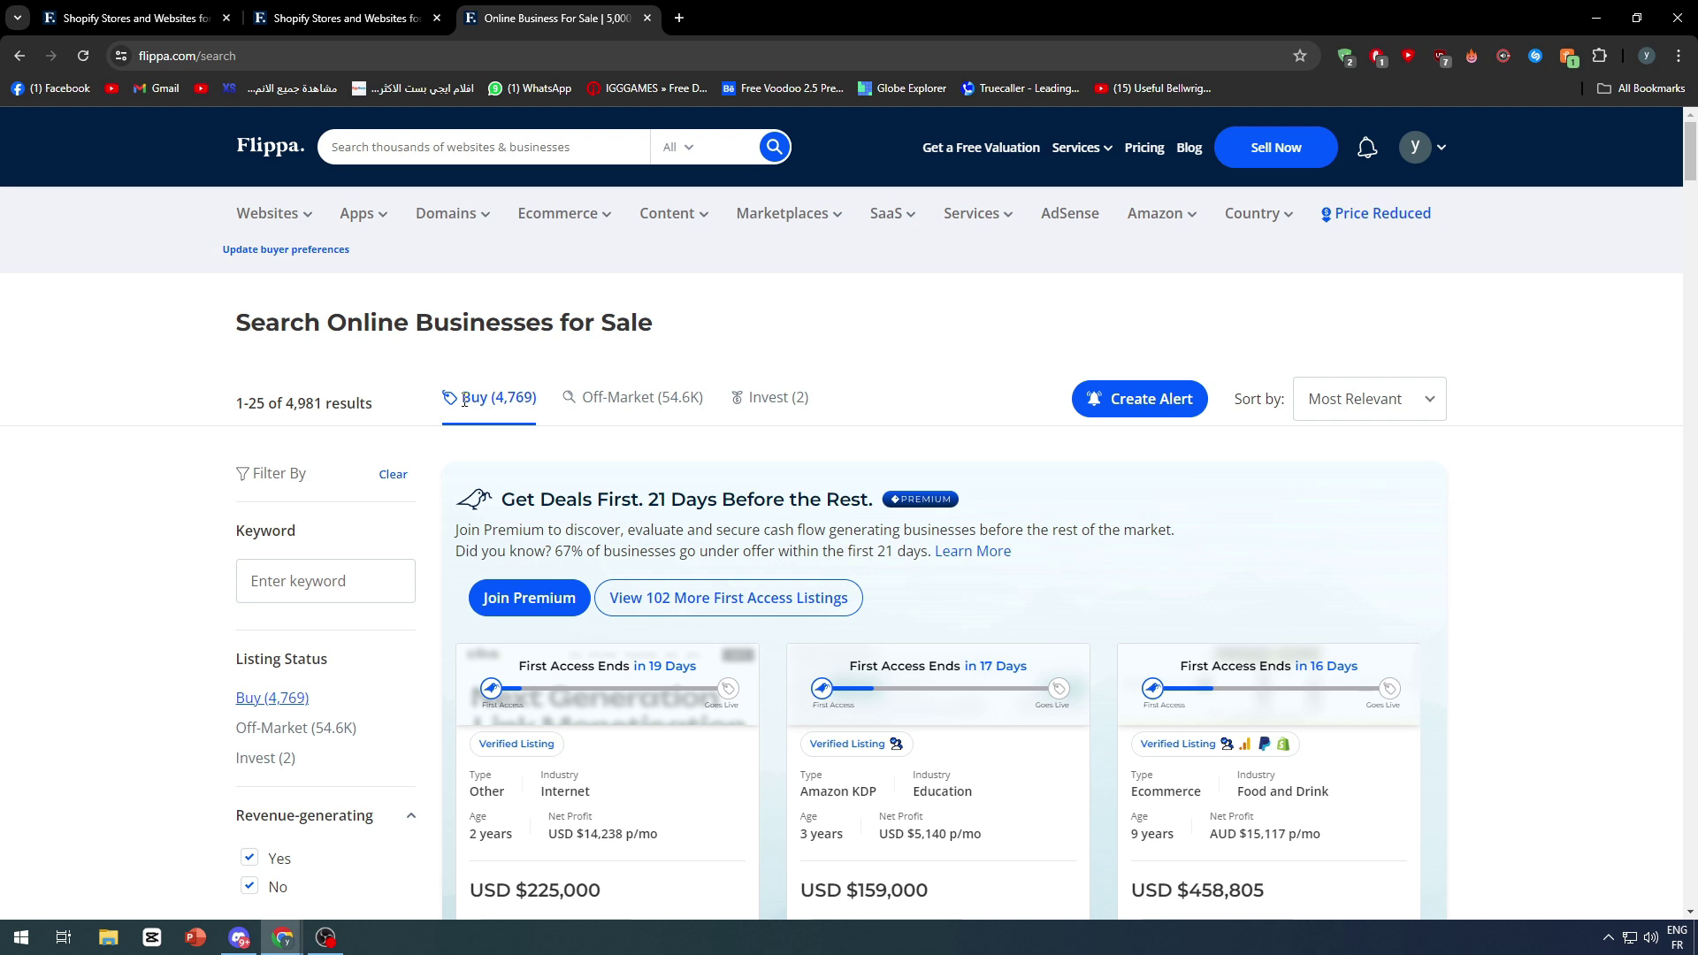
{"action": "left_click", "coordinate": [770, 397]}
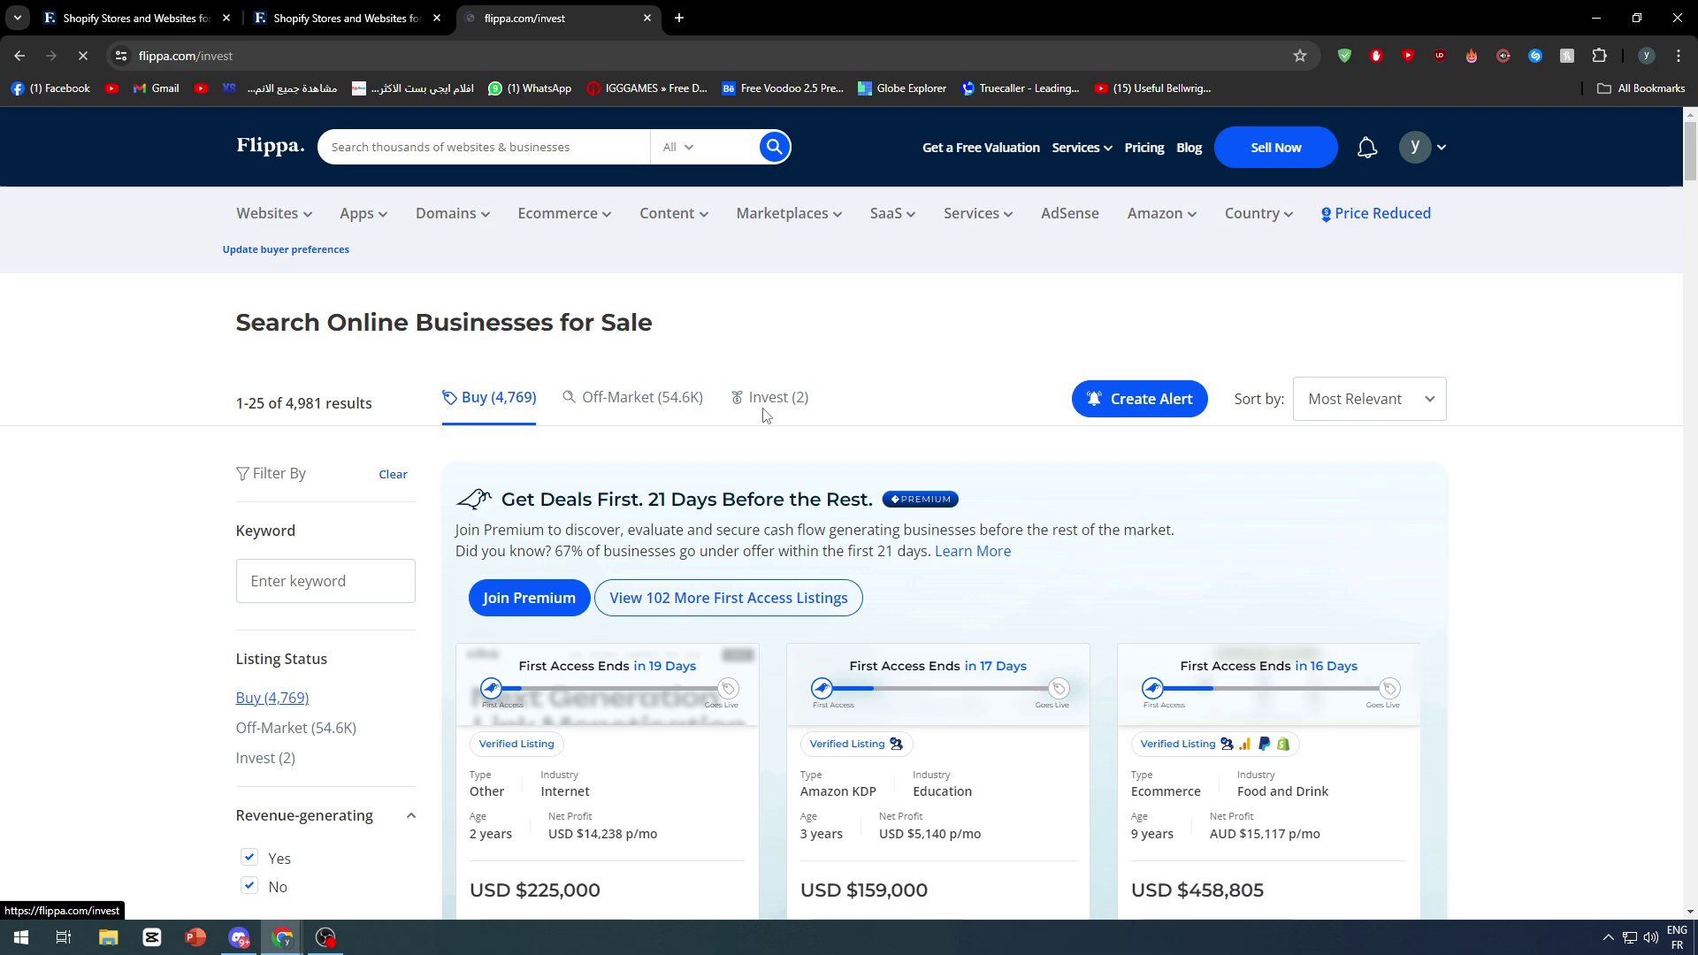
{"action": "scroll", "coordinate": [762, 415], "scroll_direction": "down", "scroll_amount": 3}
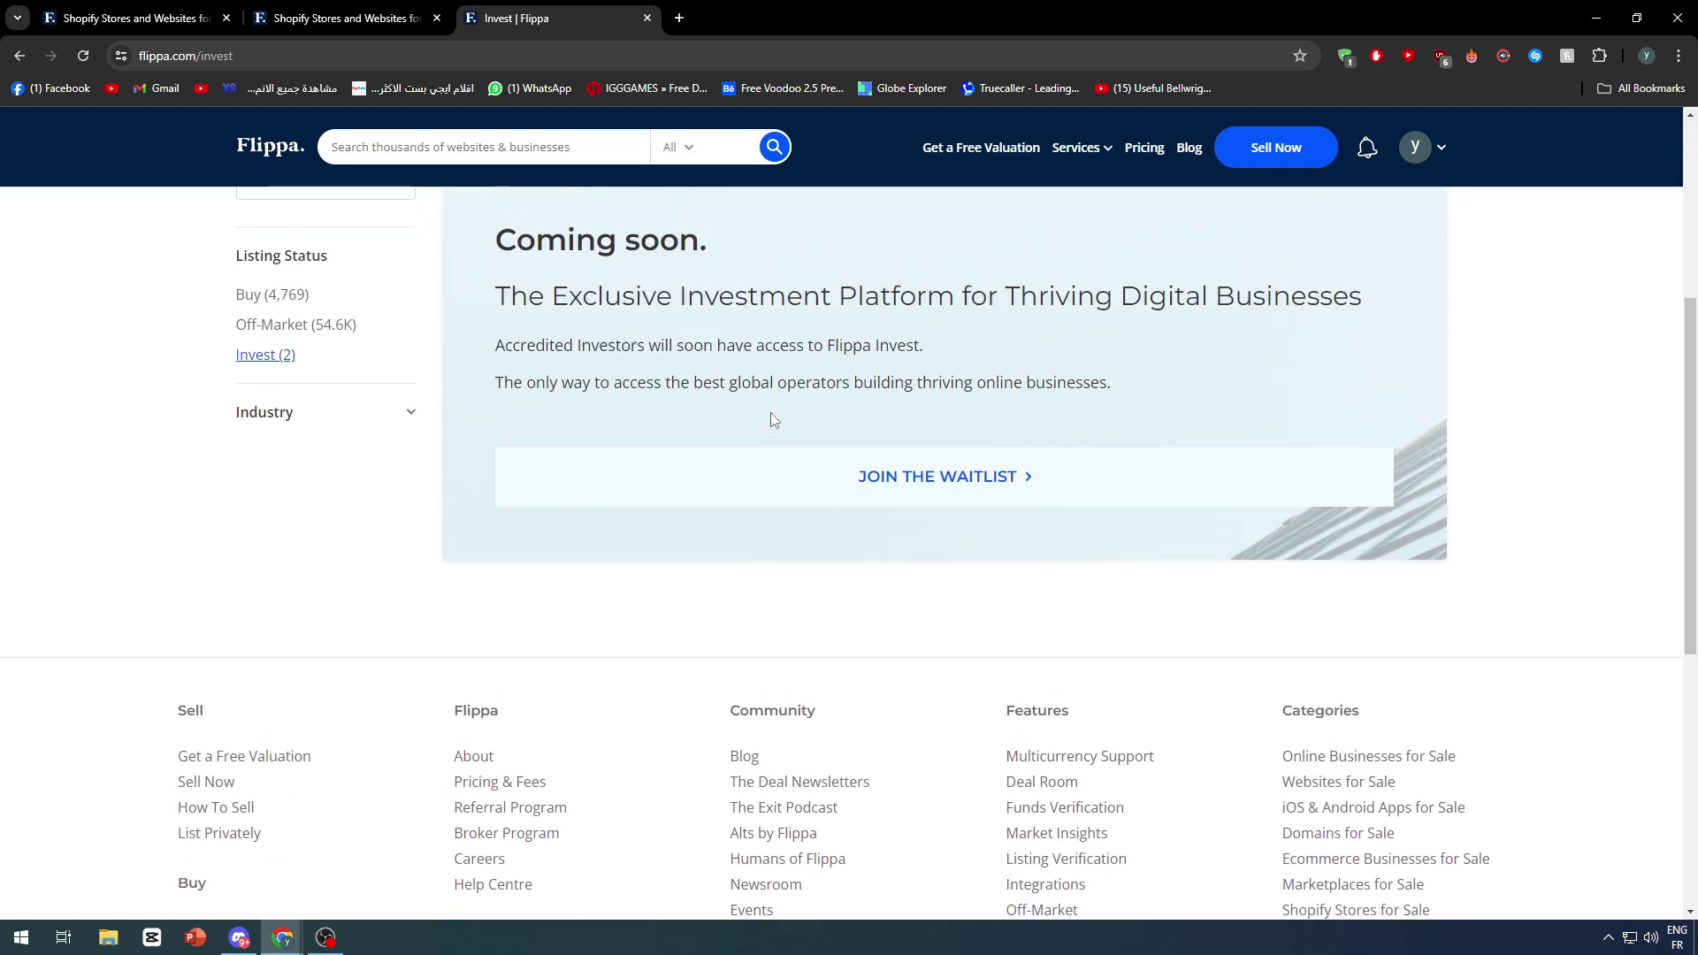
{"action": "scroll", "coordinate": [763, 416], "scroll_direction": "up", "scroll_amount": 3}
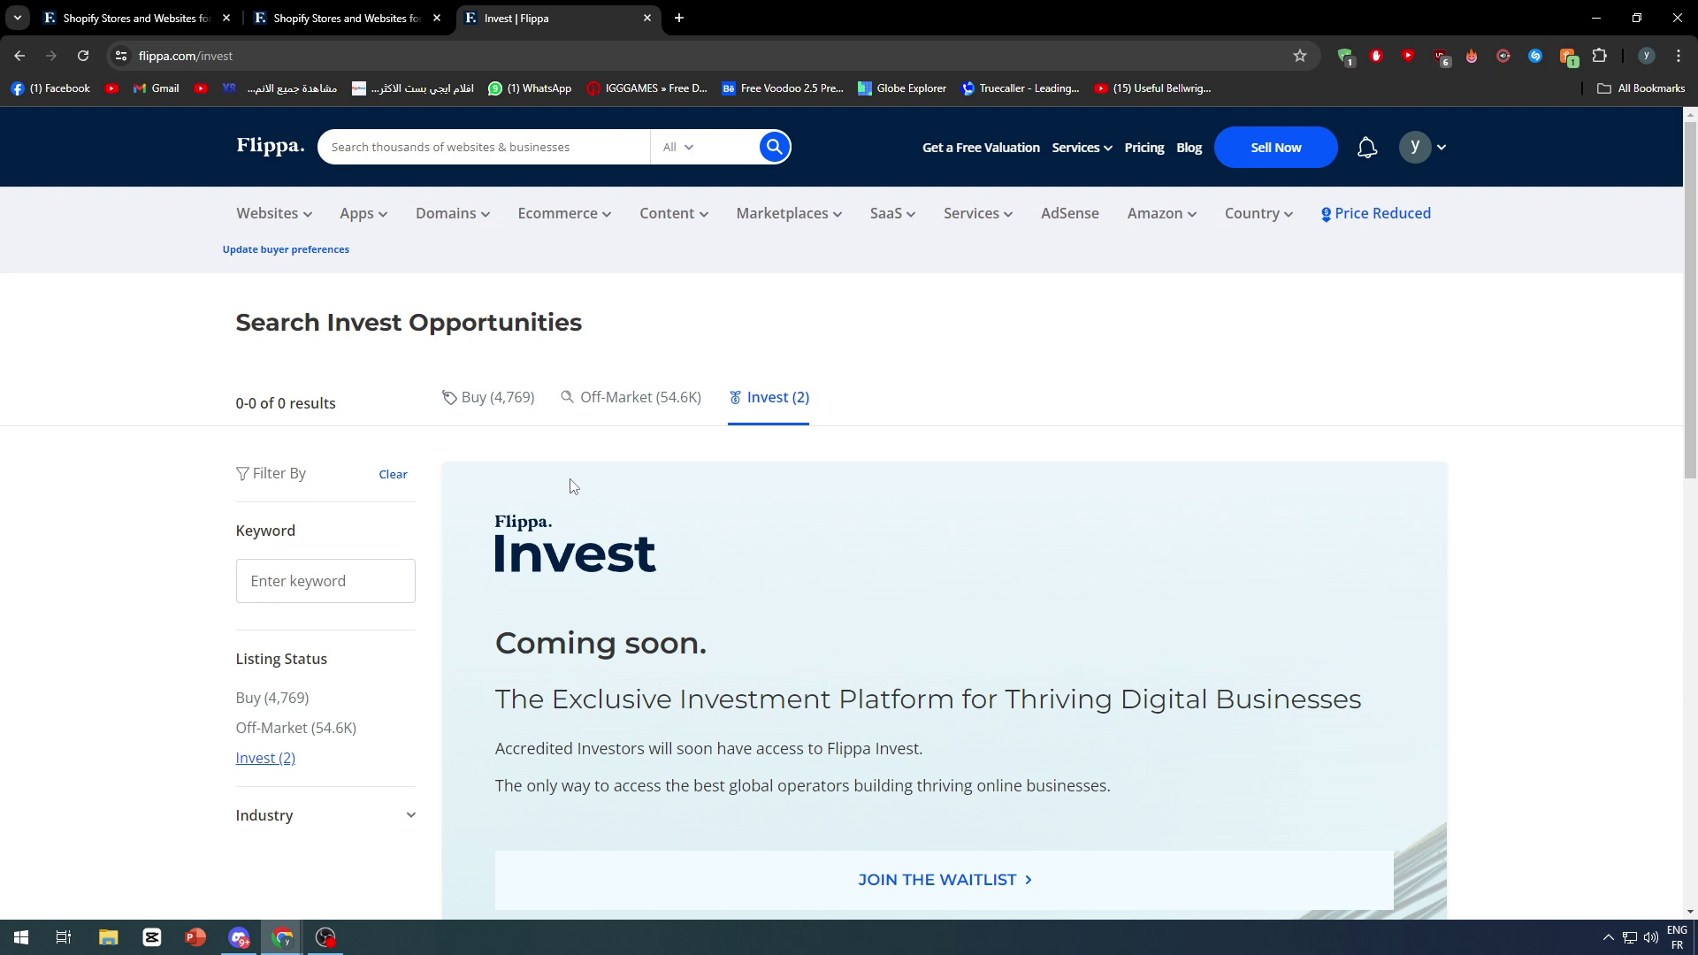
{"action": "left_click", "coordinate": [478, 405]}
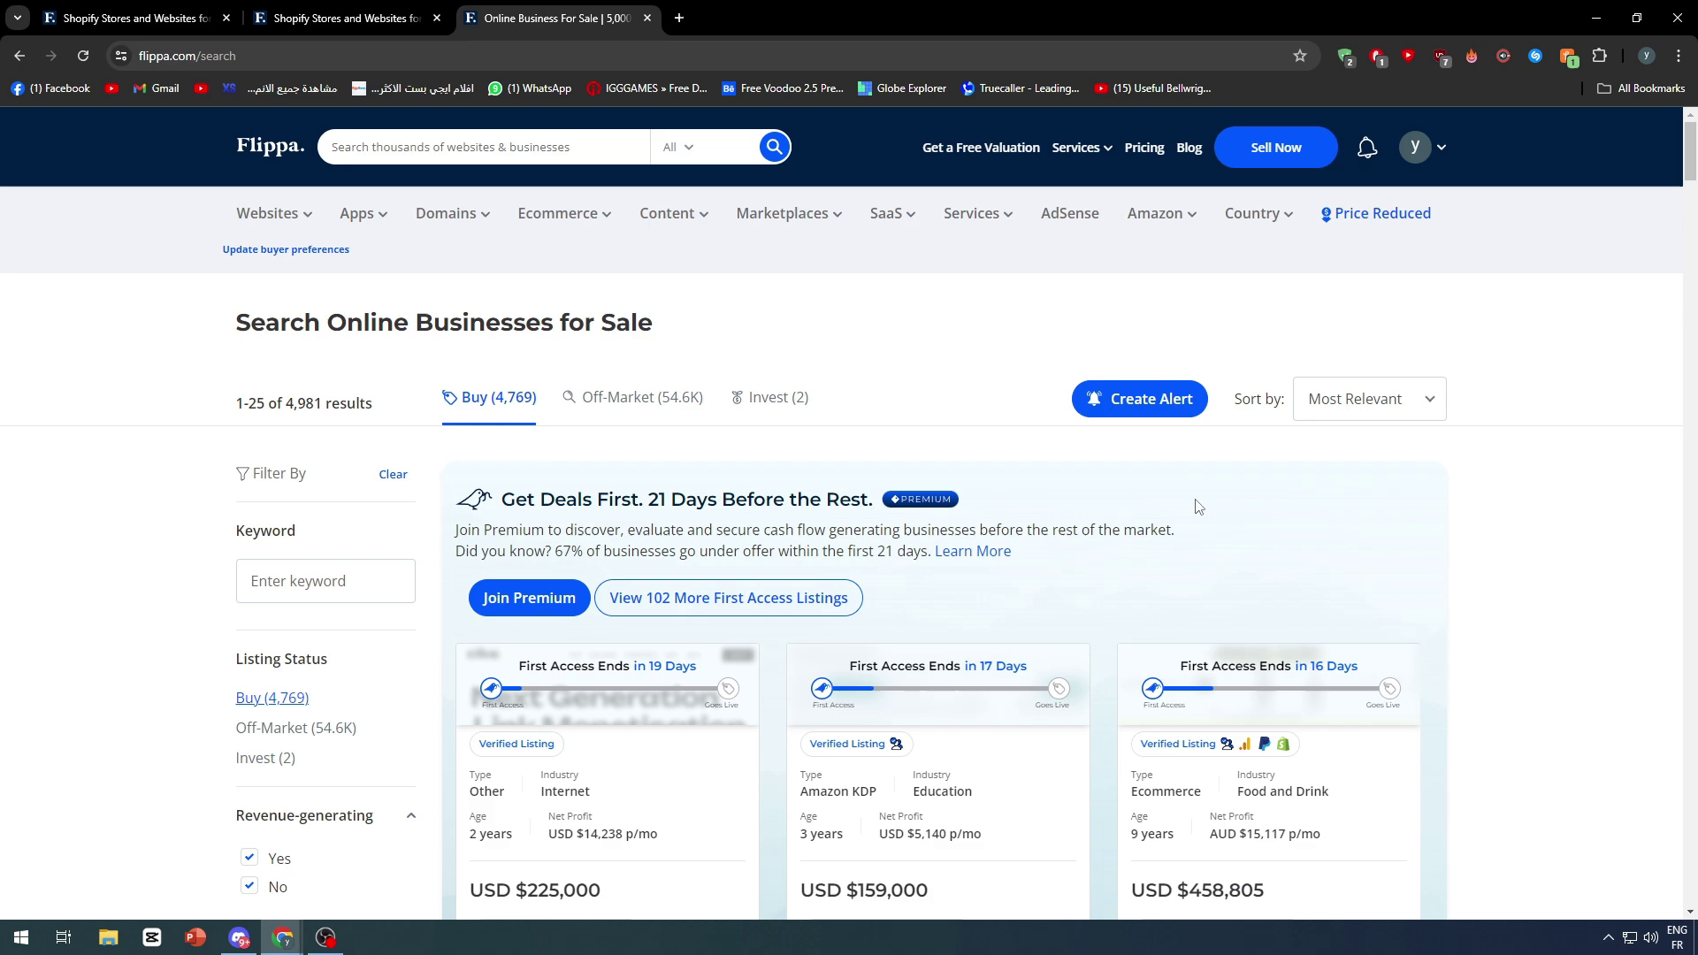
{"action": "scroll", "coordinate": [1193, 506], "scroll_direction": "down", "scroll_amount": 1}
{"action": "scroll", "coordinate": [1193, 507], "scroll_direction": "down", "scroll_amount": 4}
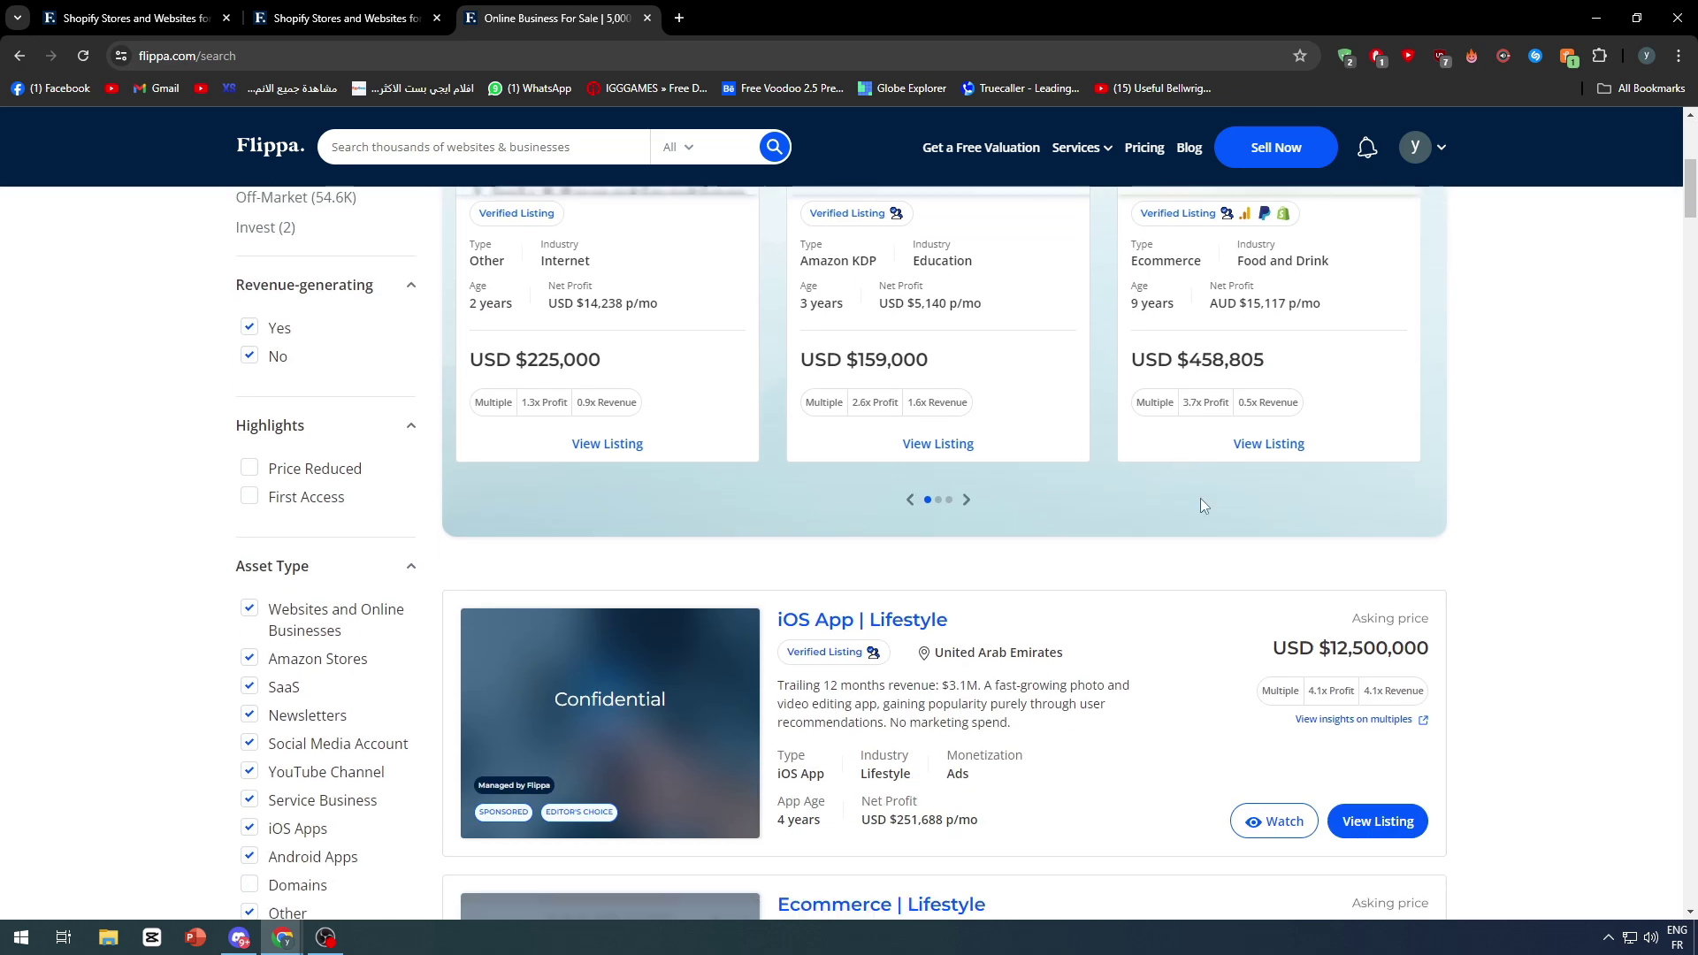
{"action": "scroll", "coordinate": [1308, 786], "scroll_direction": "down", "scroll_amount": 4}
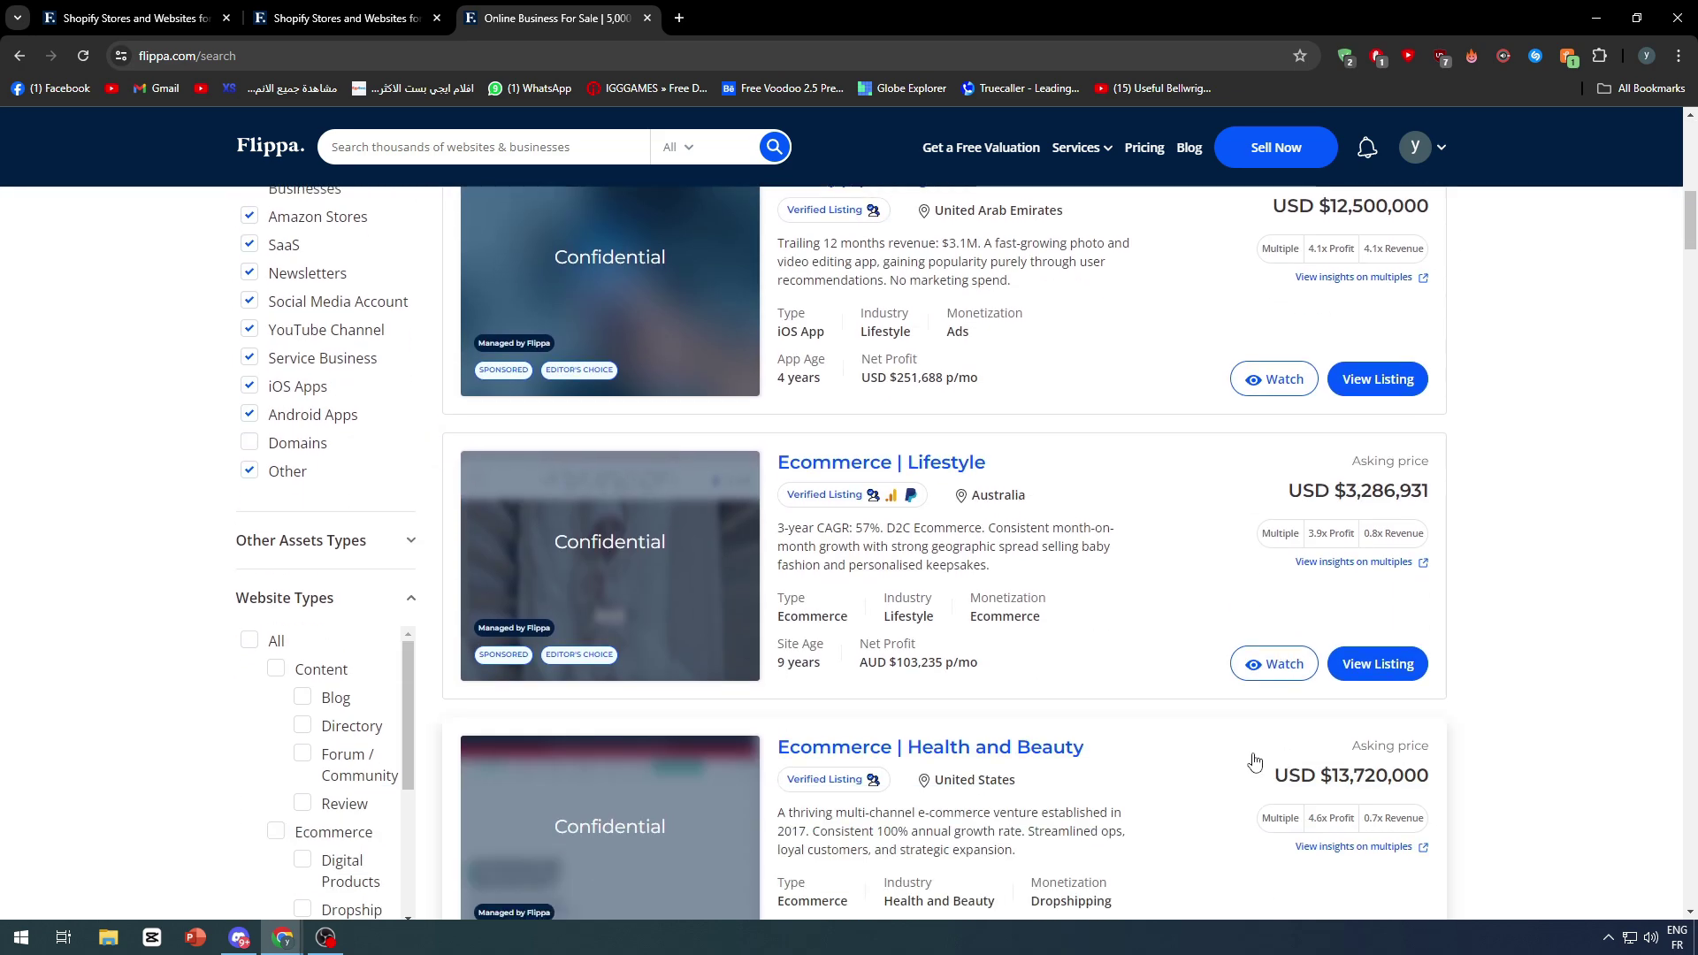
{"action": "scroll", "coordinate": [1245, 741], "scroll_direction": "down", "scroll_amount": 3}
{"action": "scroll", "coordinate": [1245, 740], "scroll_direction": "down", "scroll_amount": 1}
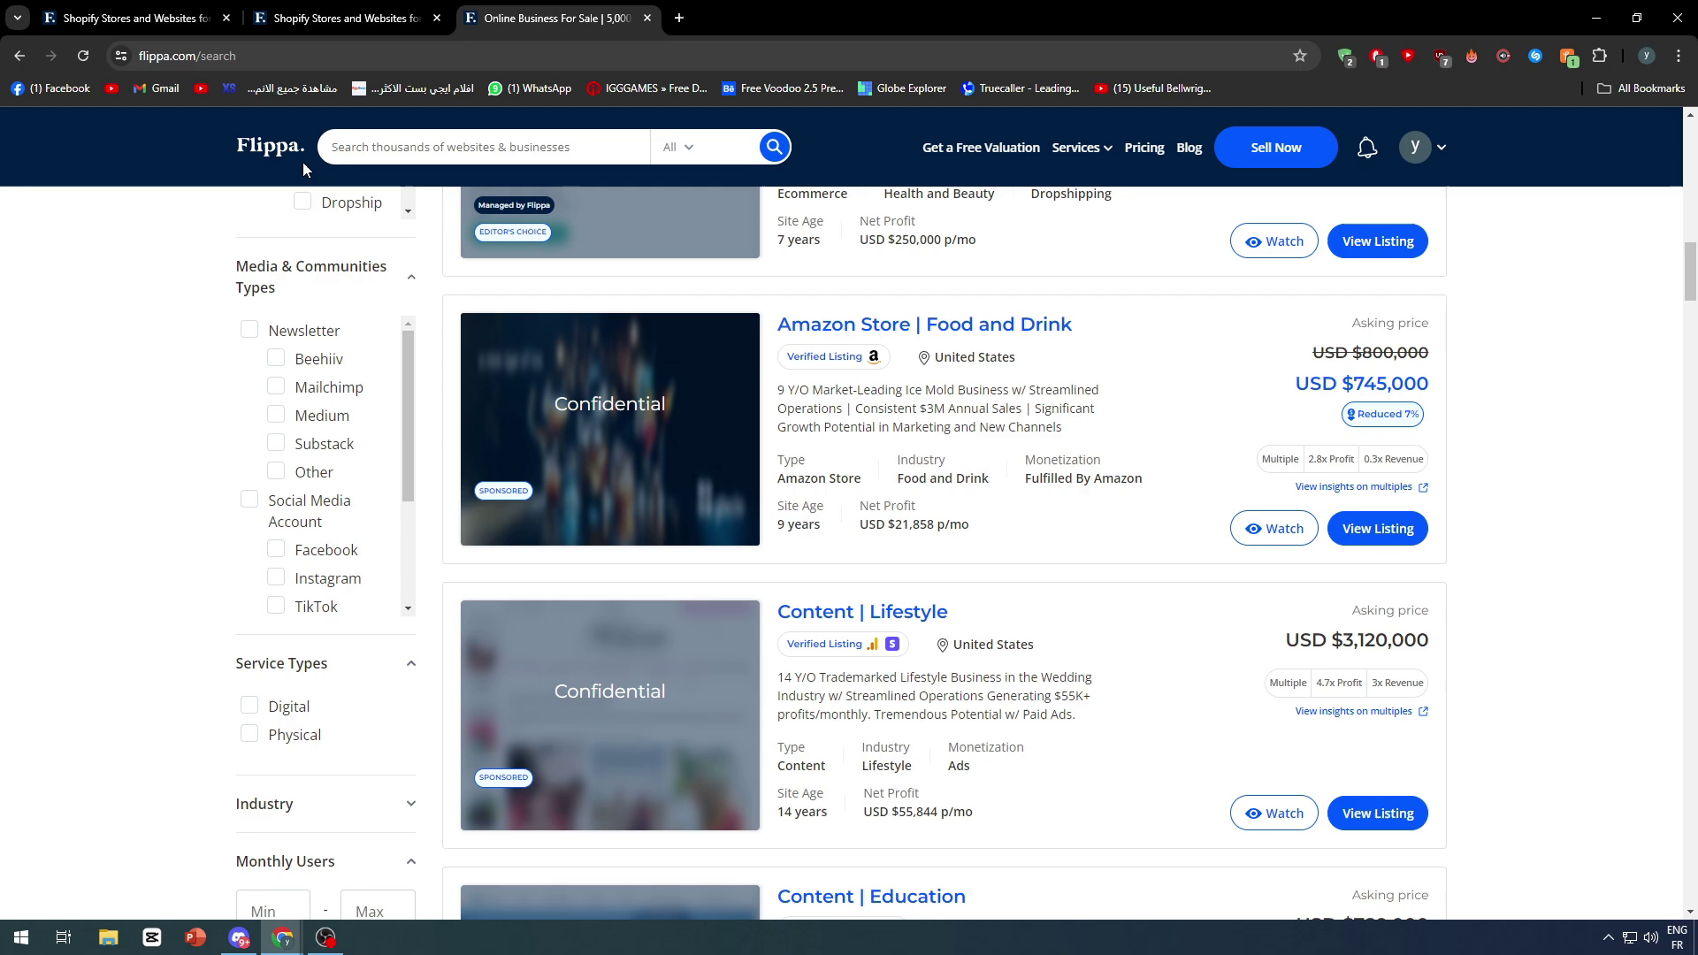
{"action": "scroll", "coordinate": [819, 484], "scroll_direction": "up", "scroll_amount": 4}
{"action": "scroll", "coordinate": [818, 483], "scroll_direction": "up", "scroll_amount": 4}
{"action": "scroll", "coordinate": [818, 484], "scroll_direction": "up", "scroll_amount": 5}
{"action": "scroll", "coordinate": [818, 484], "scroll_direction": "up", "scroll_amount": 3}
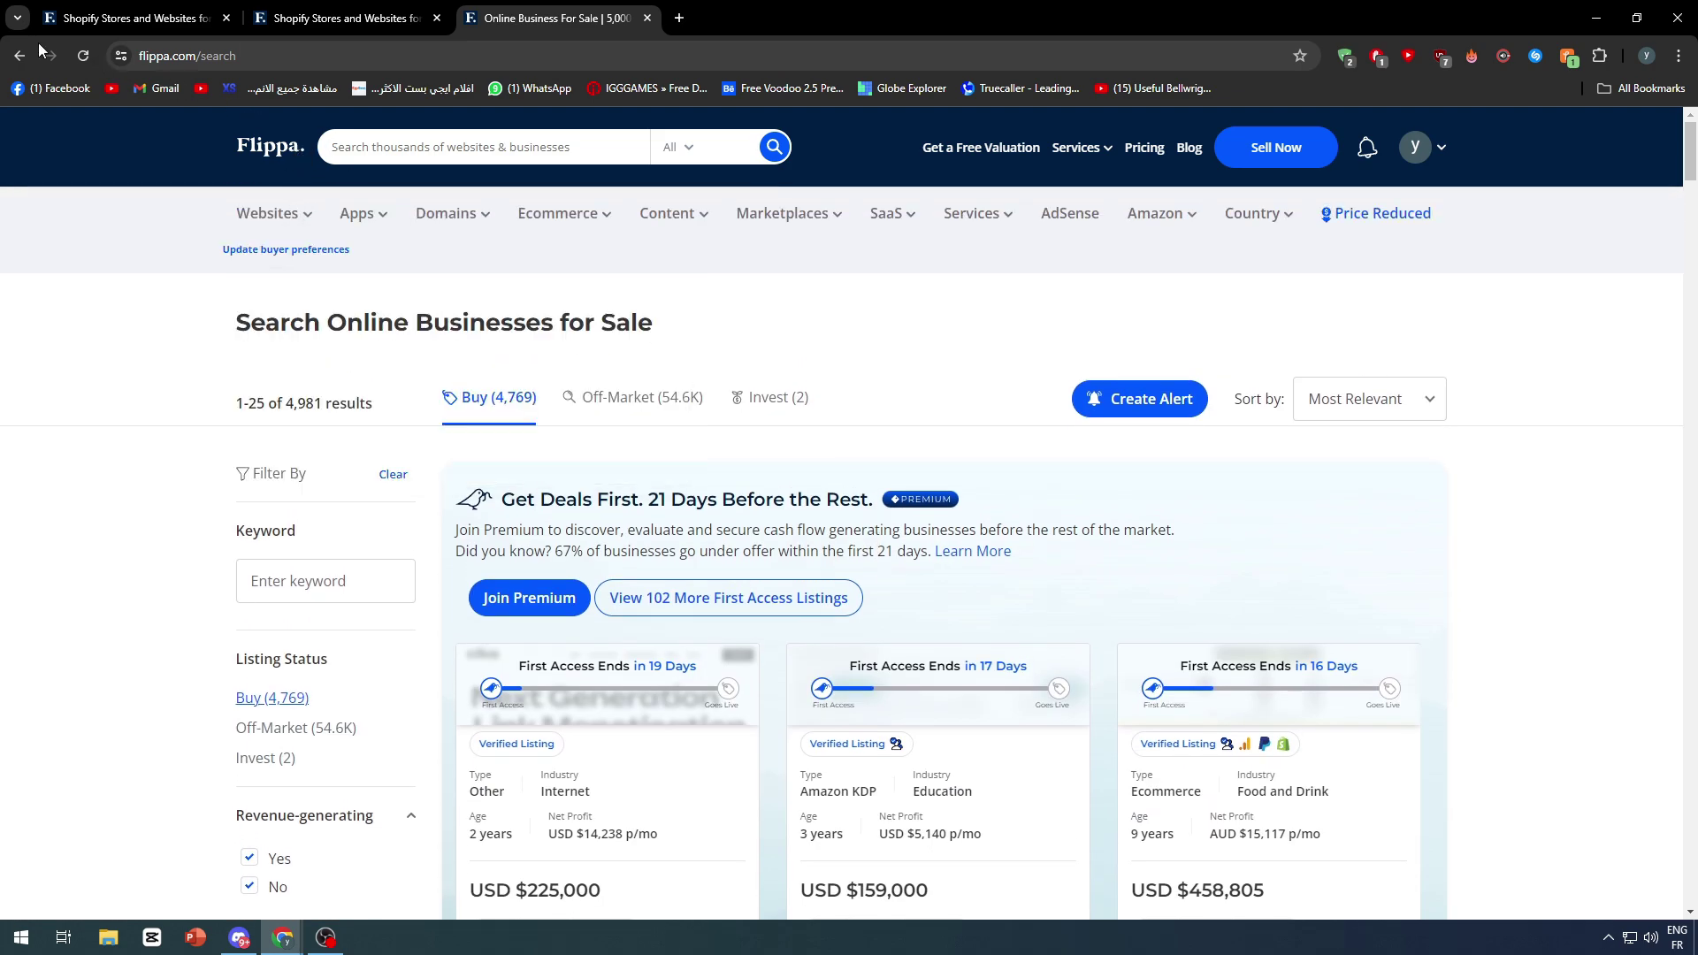
- Open and close the All search category dropdown
{"action": "left_click", "coordinate": [689, 147]}
{"action": "left_click", "coordinate": [519, 316]}
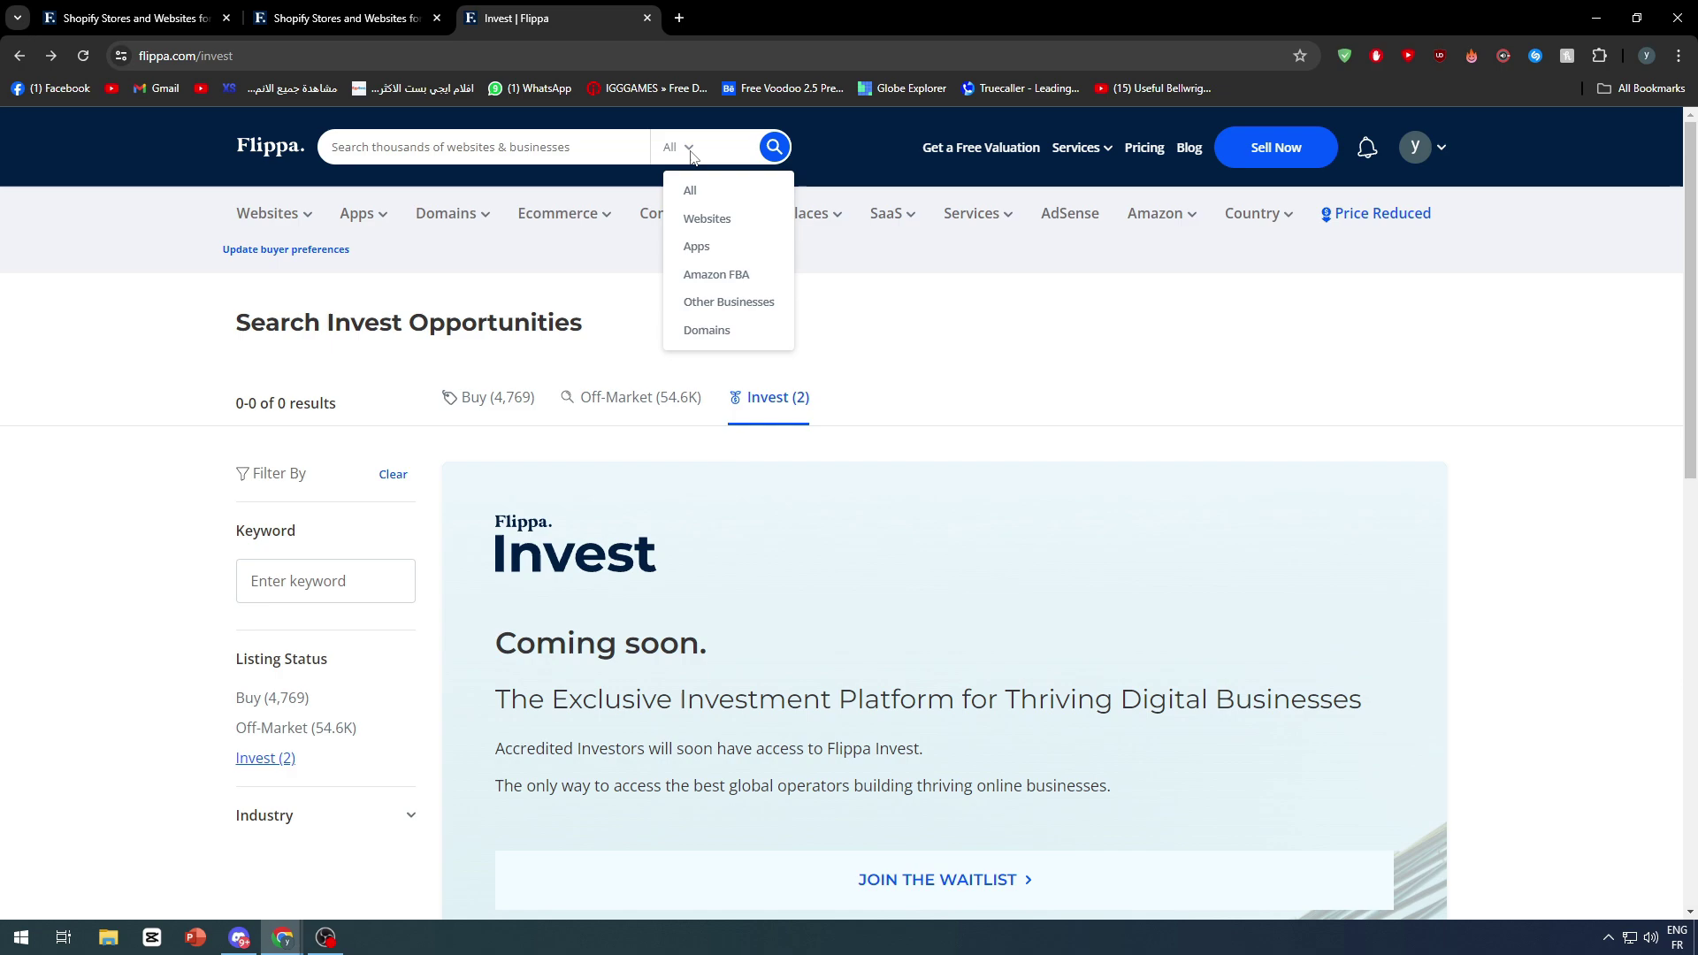
- Go back through tabs and page history to the $300,000 Ecommerce Store | Design and Style listing
{"action": "left_click", "coordinate": [120, 18]}
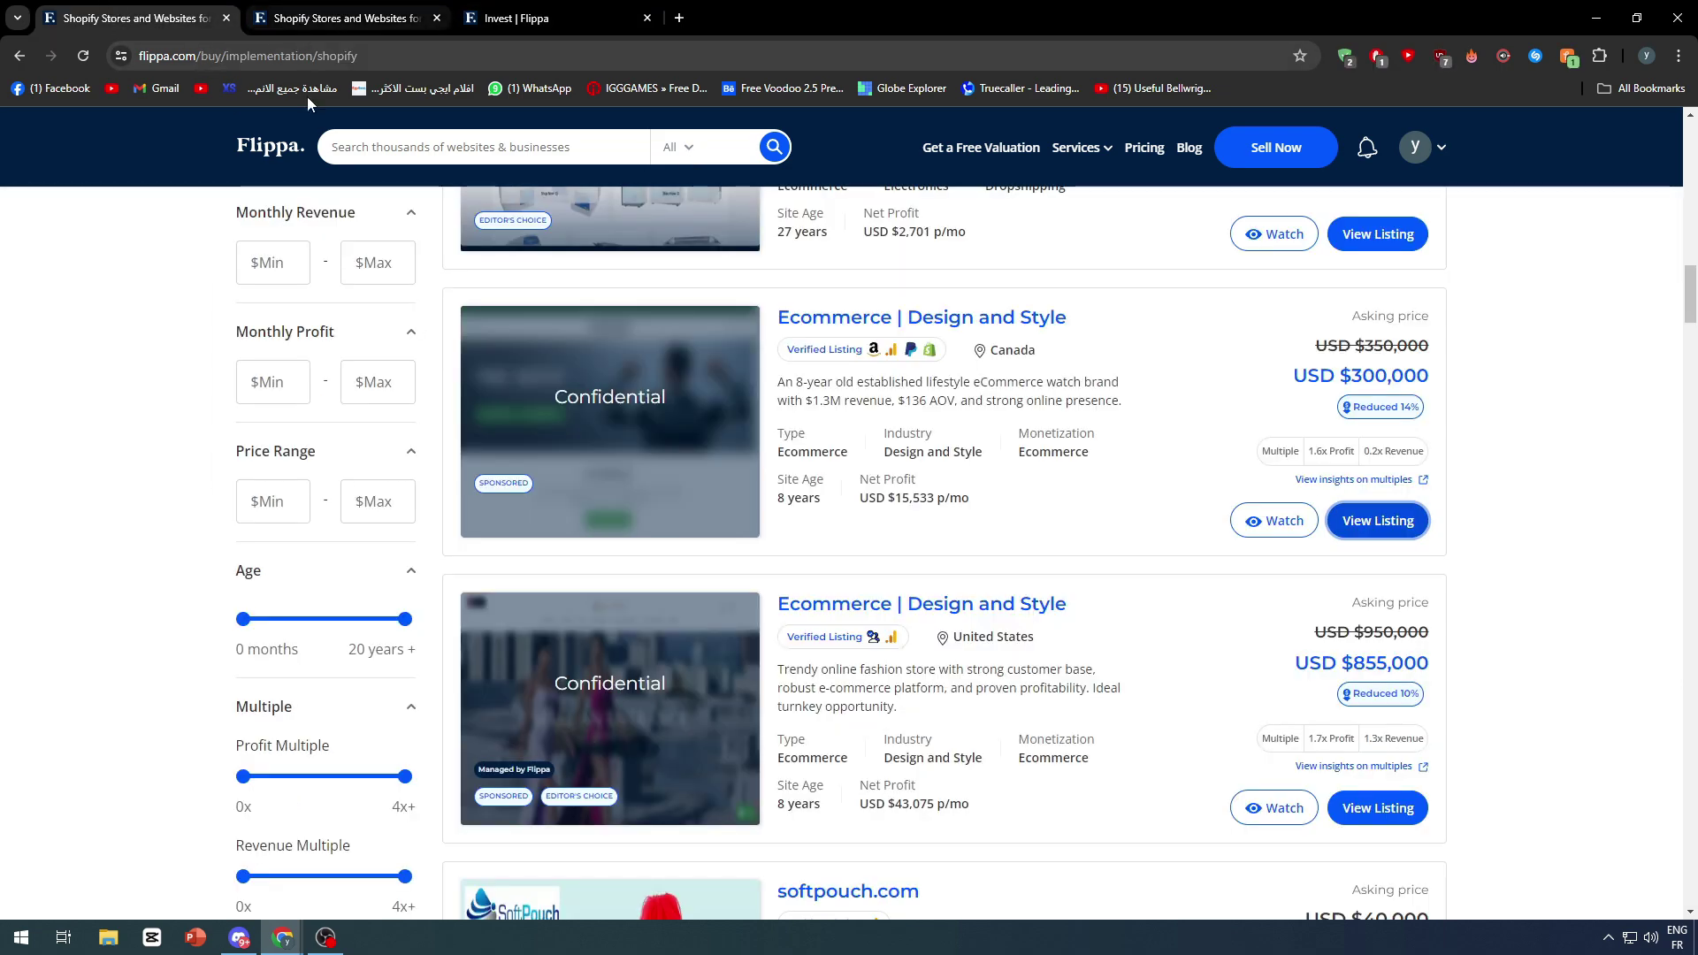
{"action": "scroll", "coordinate": [306, 97], "scroll_direction": "up", "scroll_amount": 10}
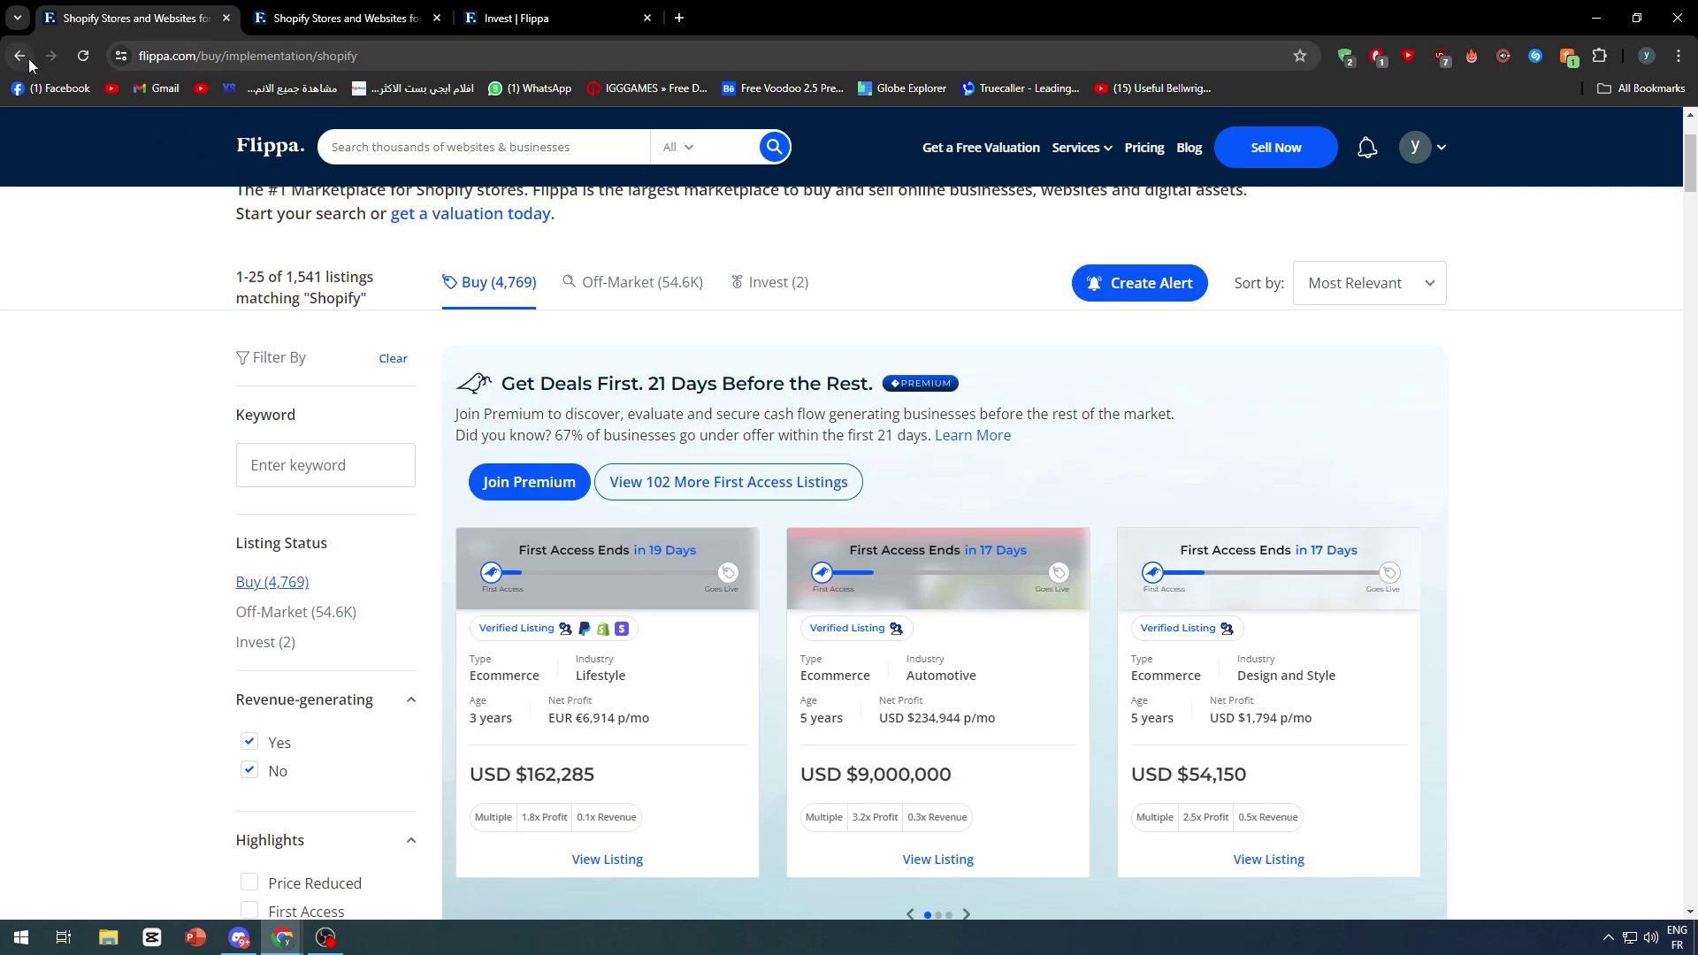
{"action": "left_click", "coordinate": [28, 60]}
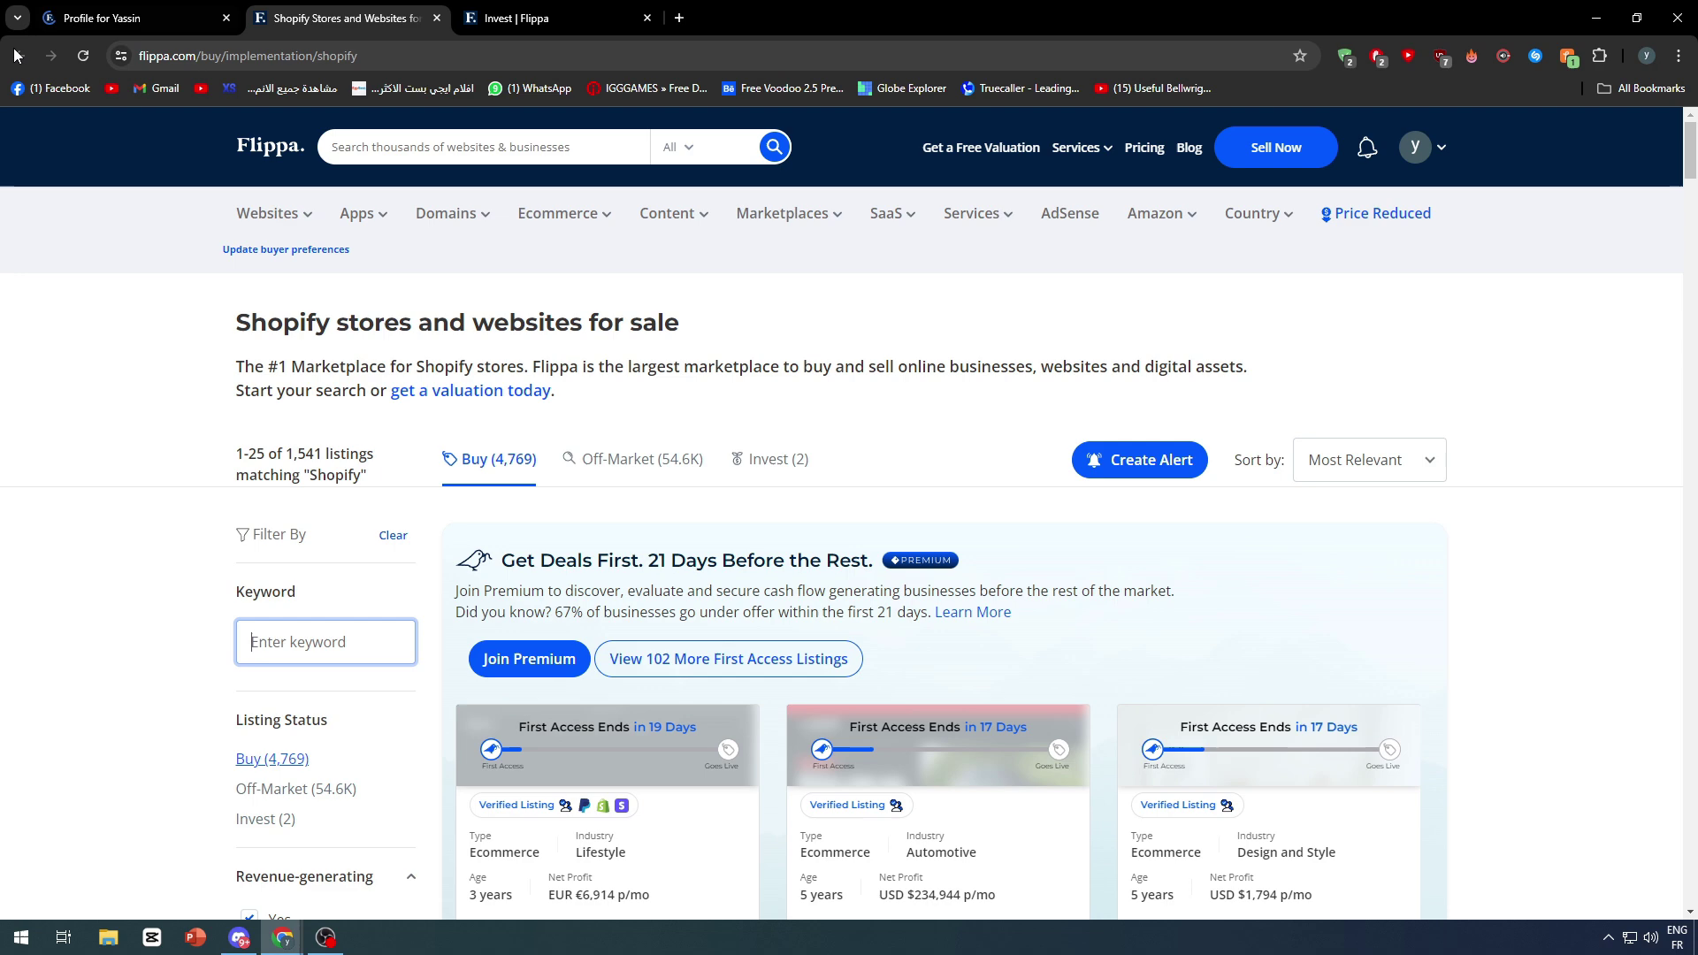
{"action": "key", "text": "ctrl+shift+Tab"}
{"action": "left_click", "coordinate": [20, 57]}
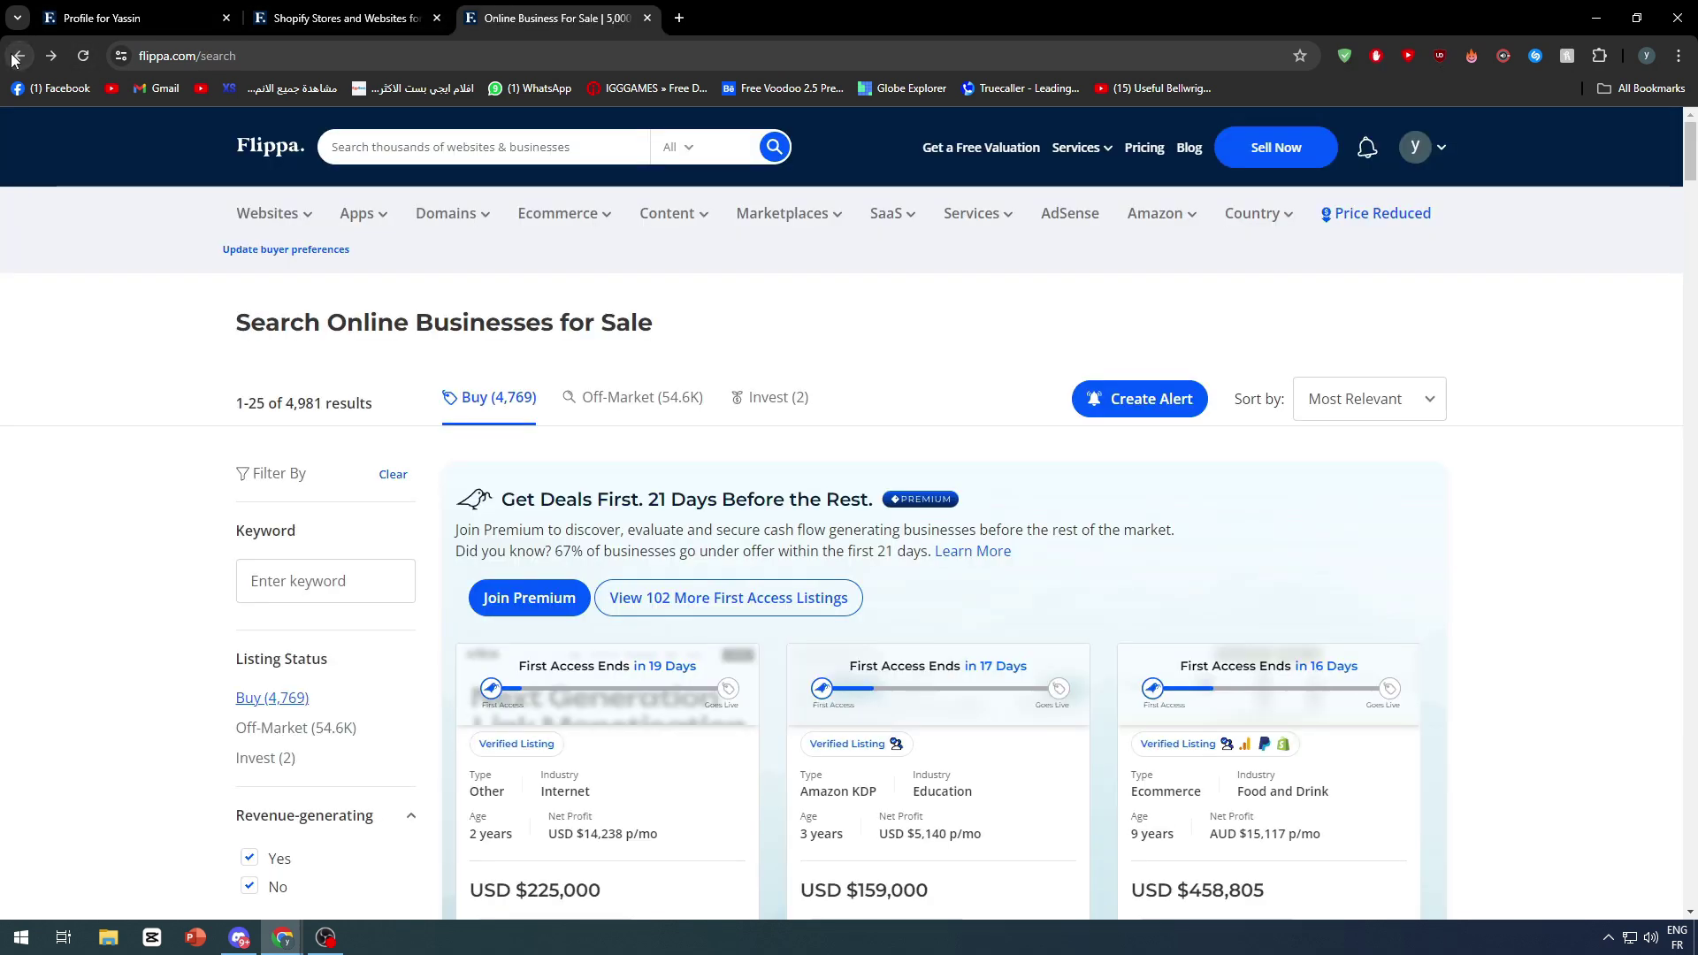
{"action": "left_click", "coordinate": [19, 57]}
{"action": "left_click", "coordinate": [16, 56]}
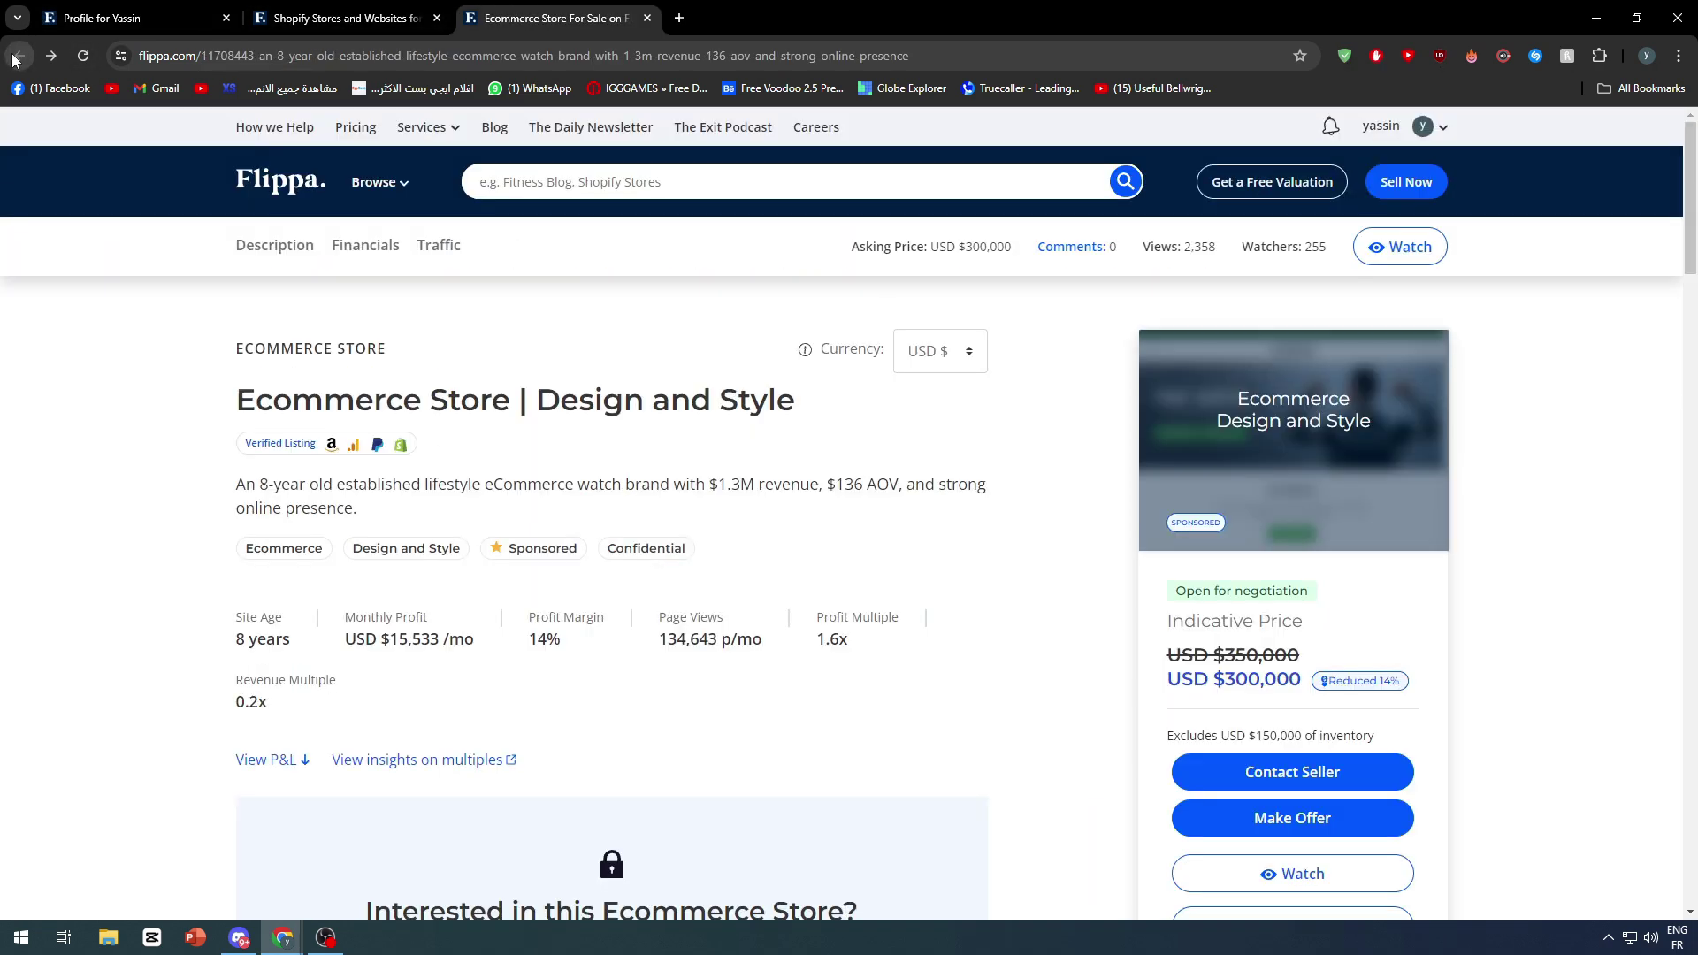
{"action": "left_click", "coordinate": [385, 182]}
{"action": "left_click", "coordinate": [402, 186]}
{"action": "left_click_drag", "start_coordinate": [362, 515], "coordinate": [203, 486]}
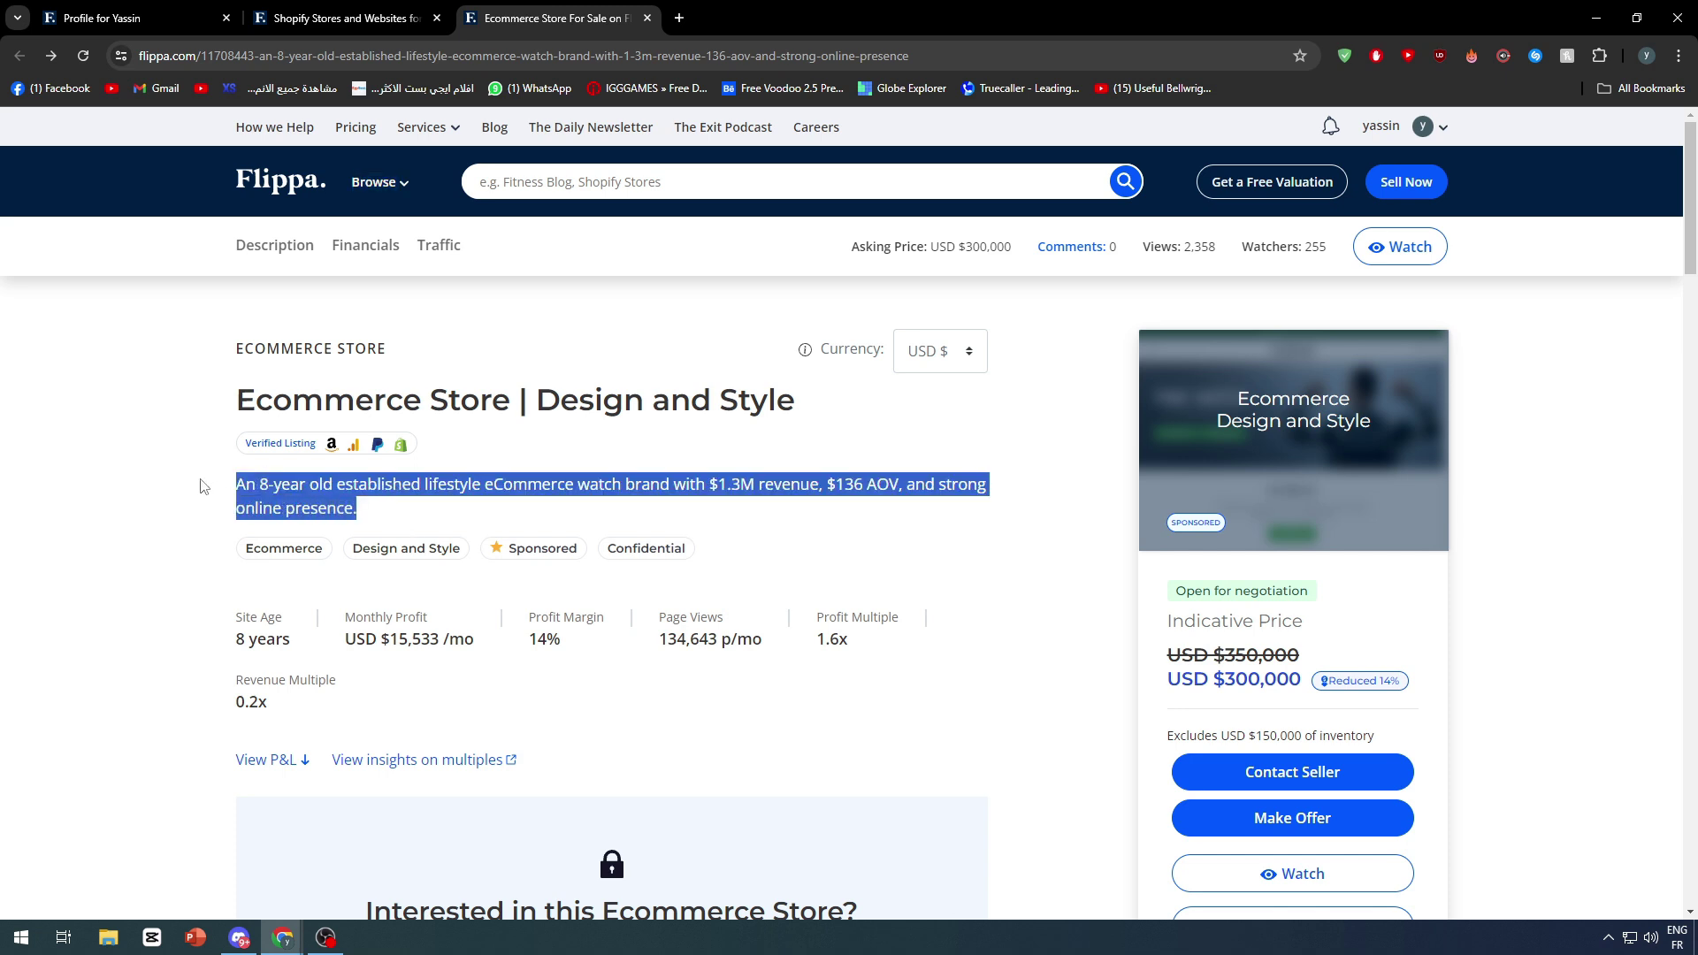
{"action": "left_click", "coordinate": [225, 481]}
{"action": "left_click_drag", "start_coordinate": [355, 508], "coordinate": [241, 486]}
{"action": "left_click", "coordinate": [240, 486]}
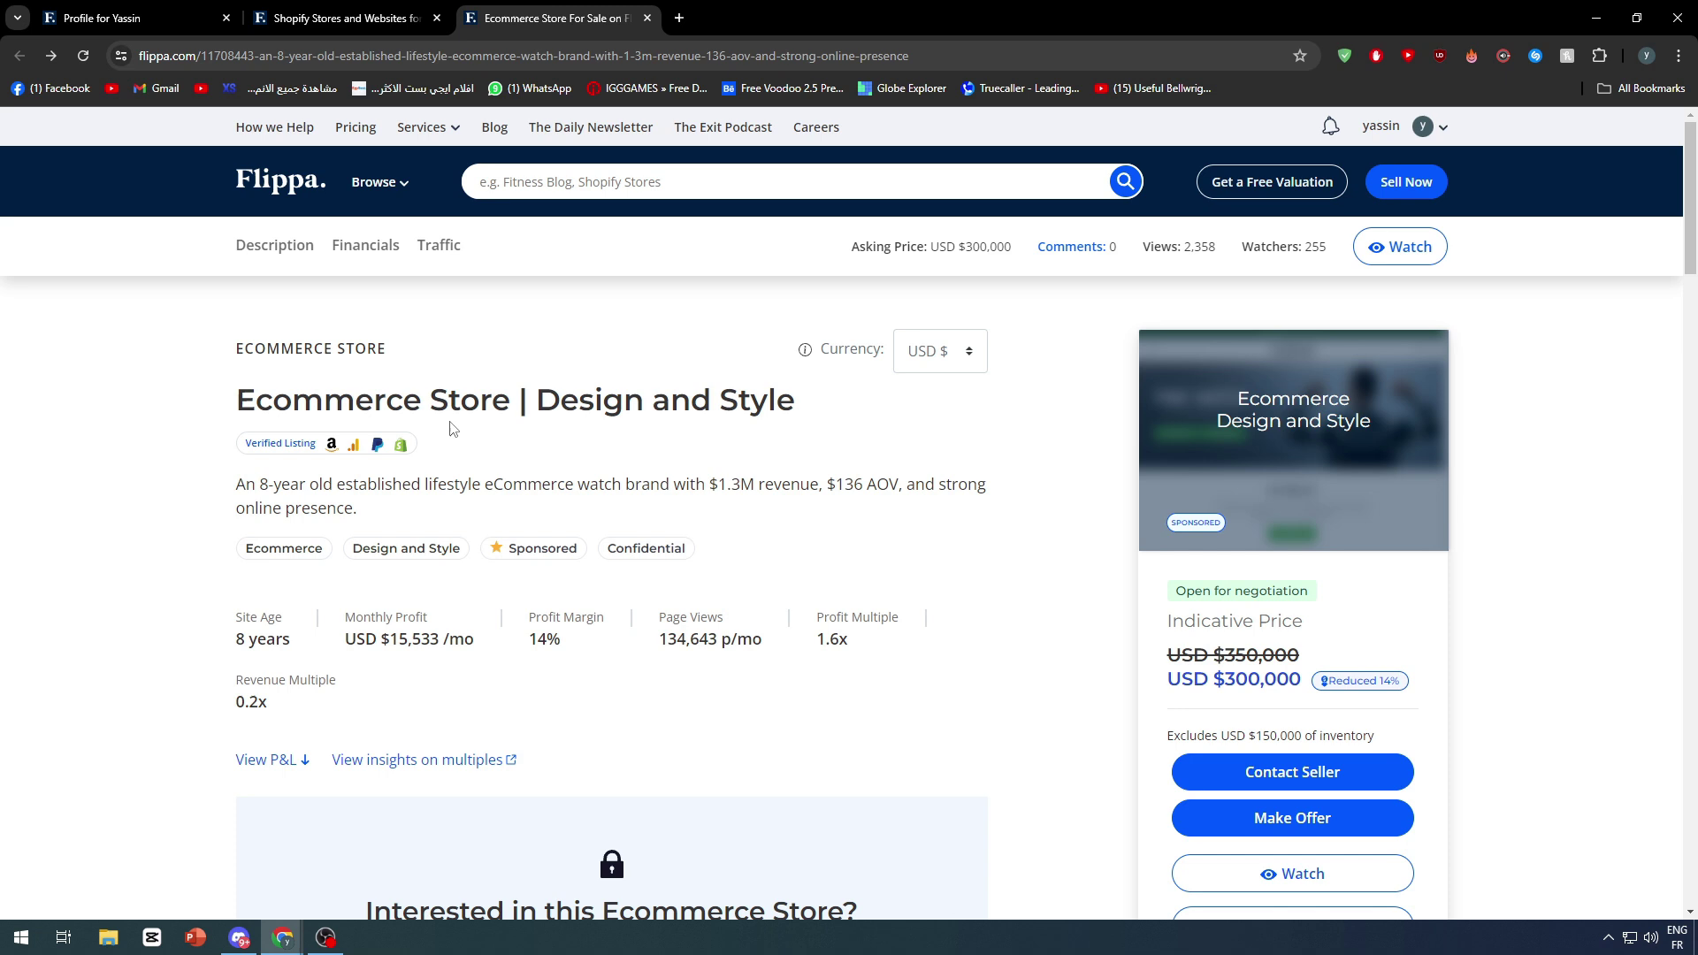
{"action": "left_click", "coordinate": [379, 182]}
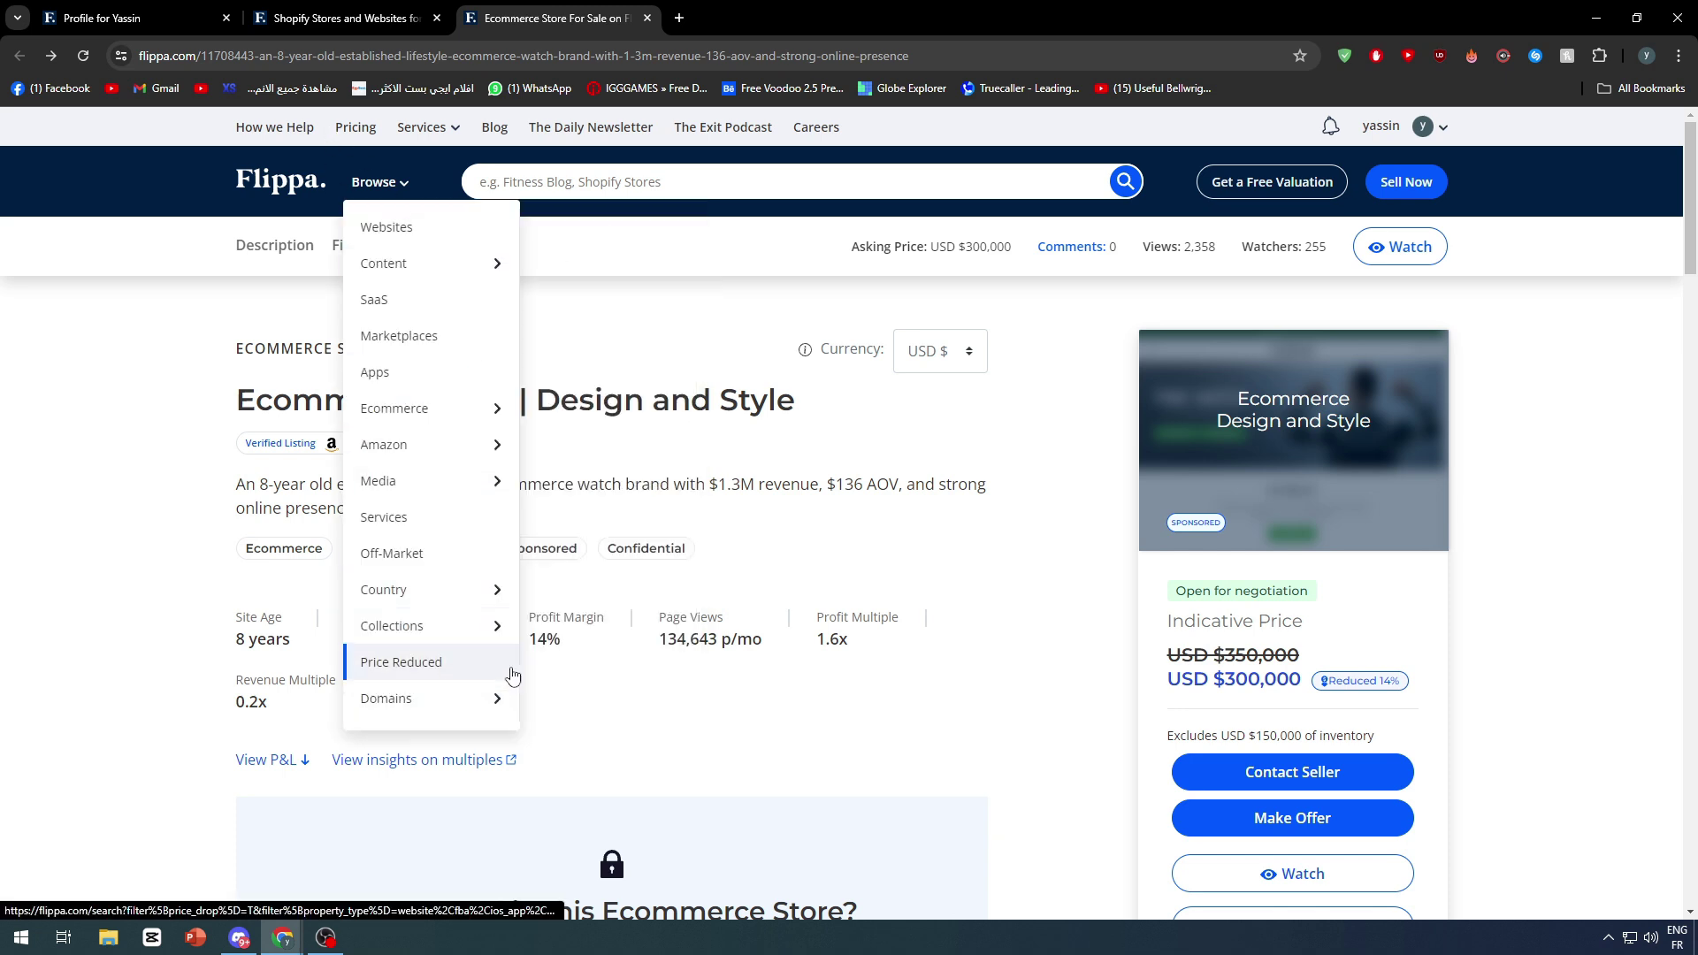
{"action": "left_click", "coordinate": [331, 318]}
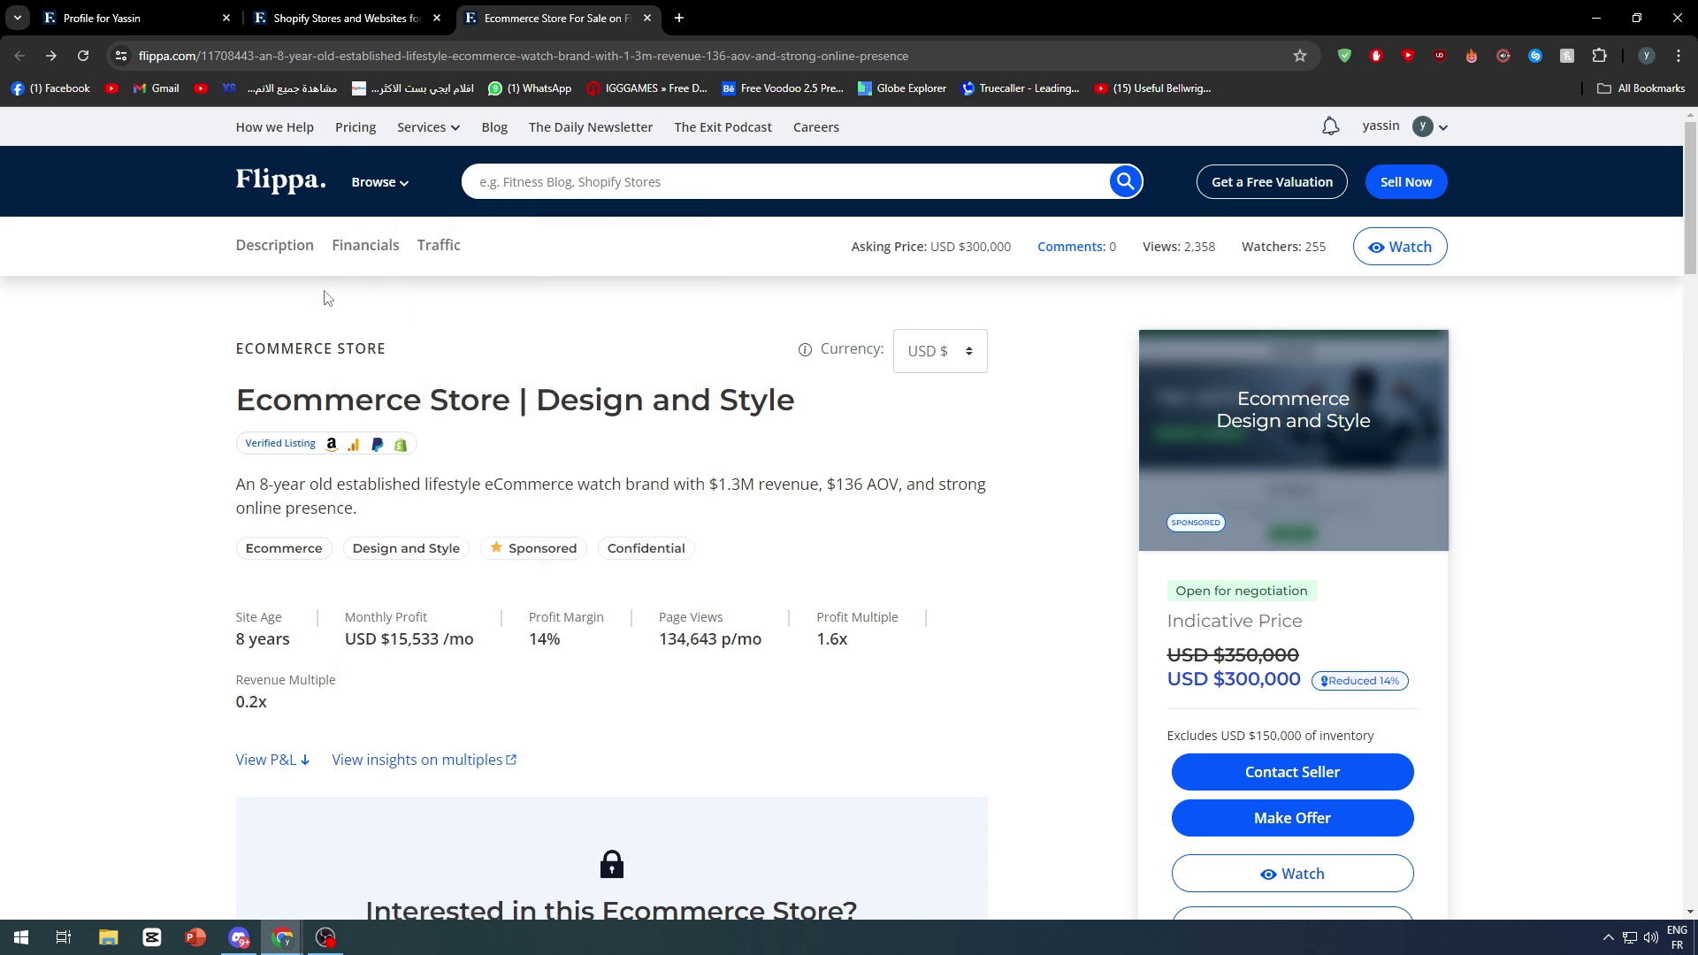